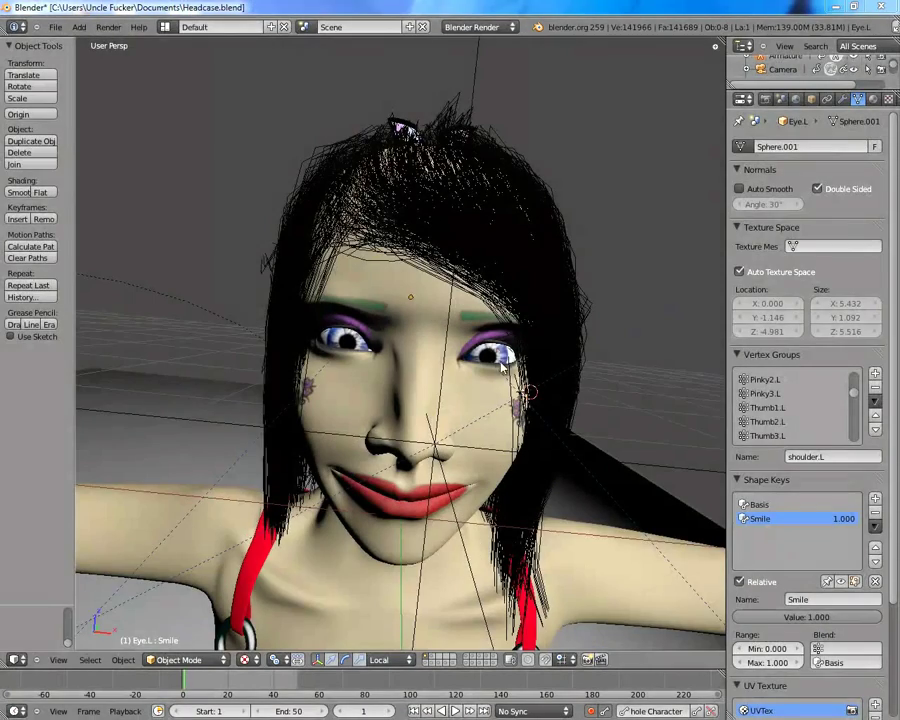
Reduce the Smile shape key's value to 0.545 and check the mouth from several angles
{"action": "middle_click_drag", "start_coordinate": [503, 368], "coordinate": [493, 460]}
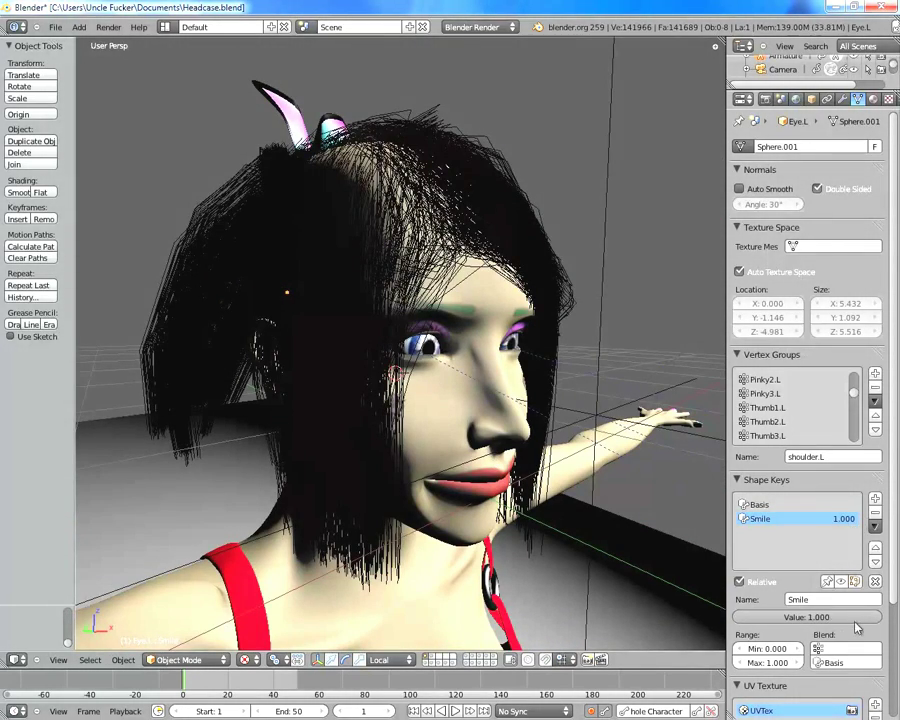
{"action": "middle_click_drag", "start_coordinate": [360, 272], "coordinate": [466, 386]}
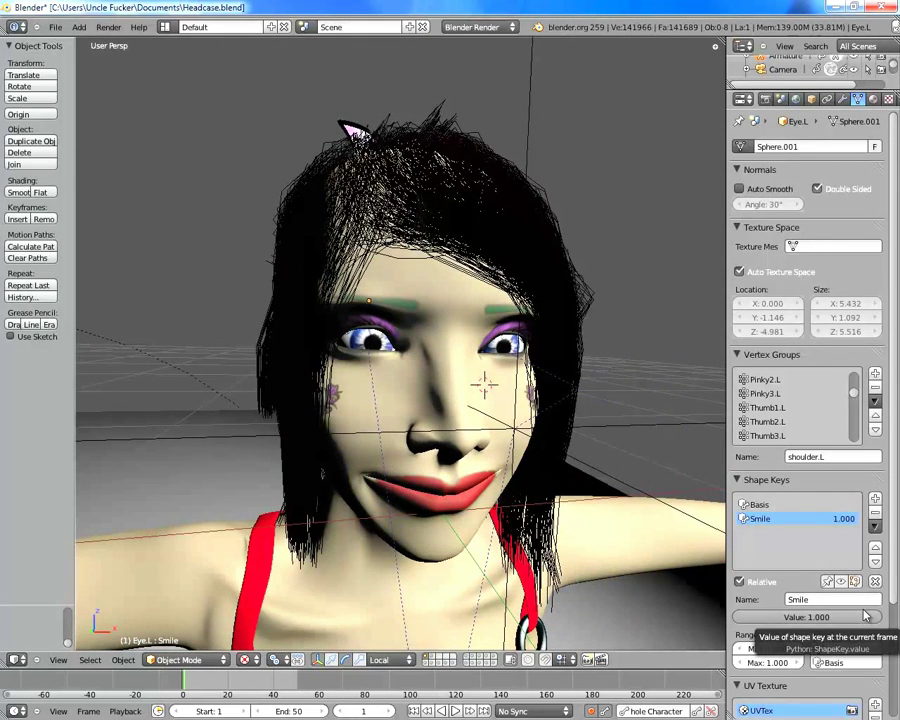
{"action": "left_click", "coordinate": [874, 620]}
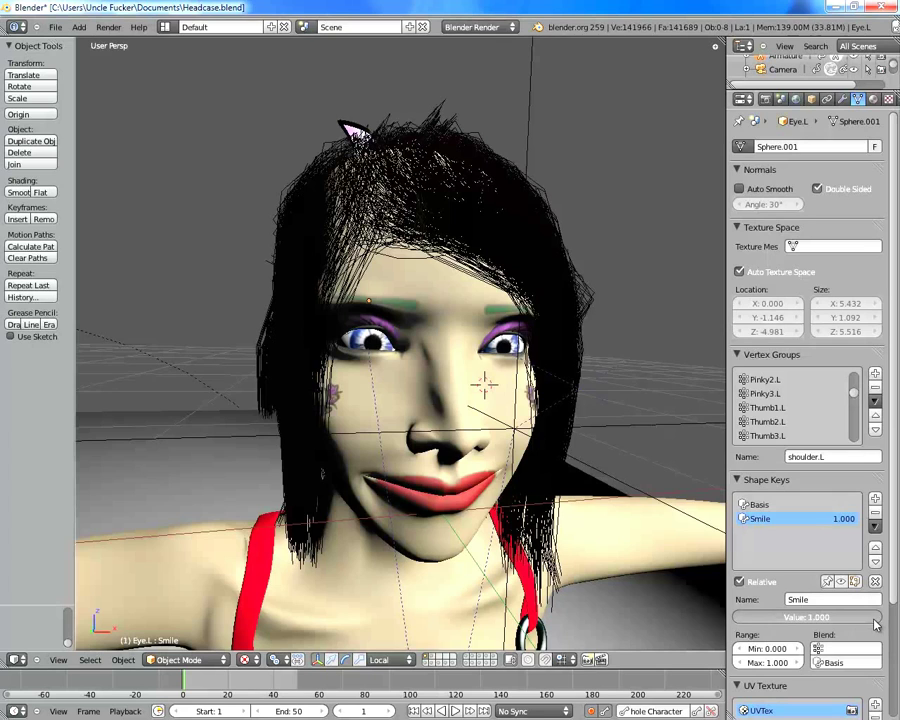
{"action": "double_click", "coordinate": [815, 618]}
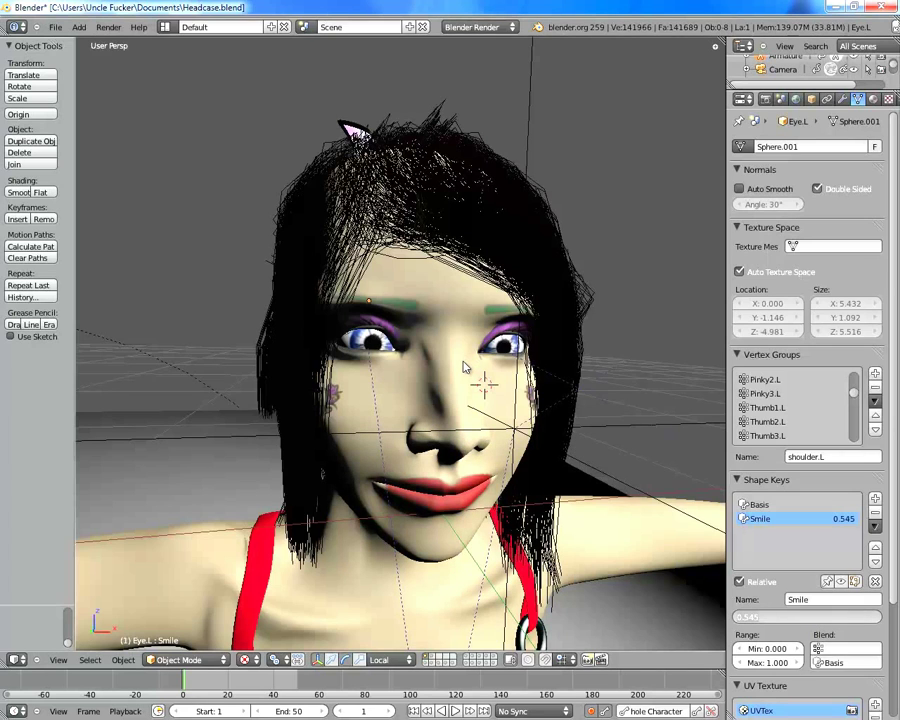
{"action": "middle_click_drag", "start_coordinate": [468, 374], "coordinate": [490, 484]}
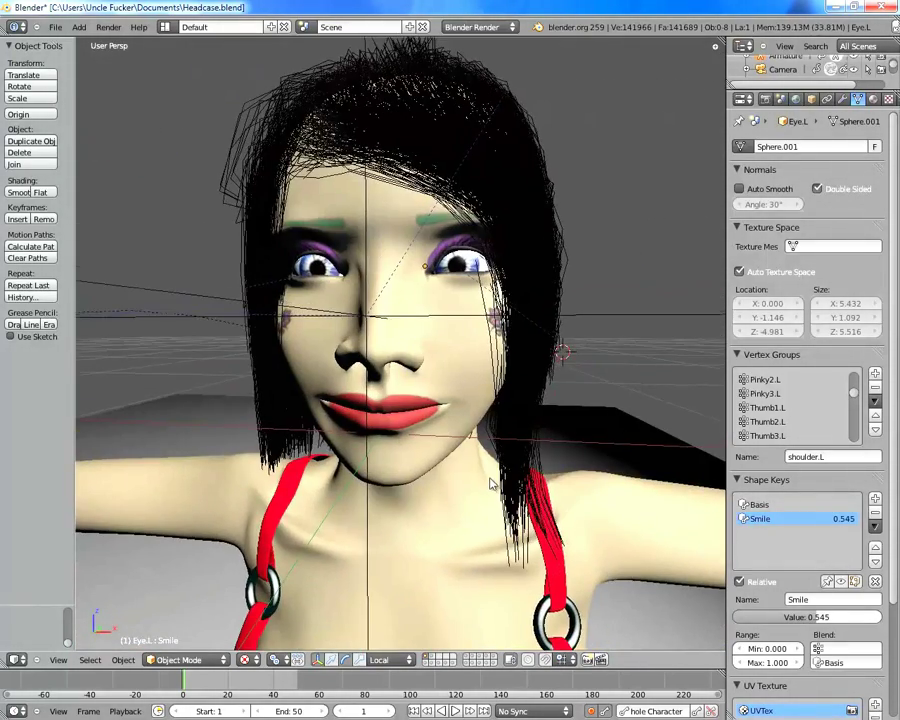
{"action": "middle_click_drag", "start_coordinate": [545, 438], "coordinate": [566, 460]}
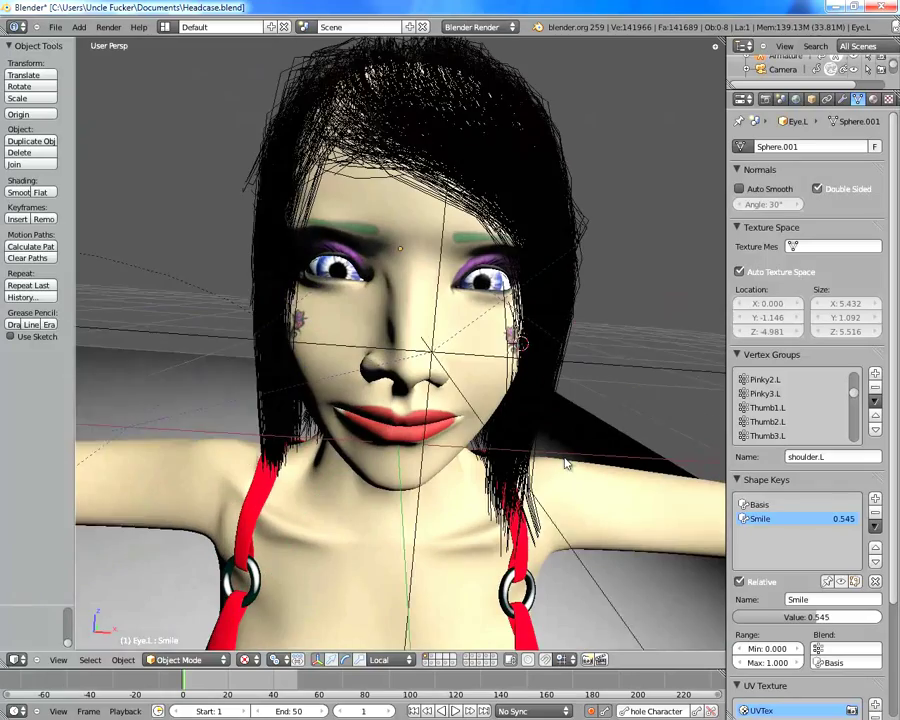
Show the layer containing the armature and select the character's body mesh
{"action": "left_click", "coordinate": [433, 660]}
{"action": "middle_click_drag", "start_coordinate": [376, 336], "coordinate": [392, 313]}
{"action": "scroll", "coordinate": [455, 396], "scroll_direction": "up", "scroll_amount": 5}
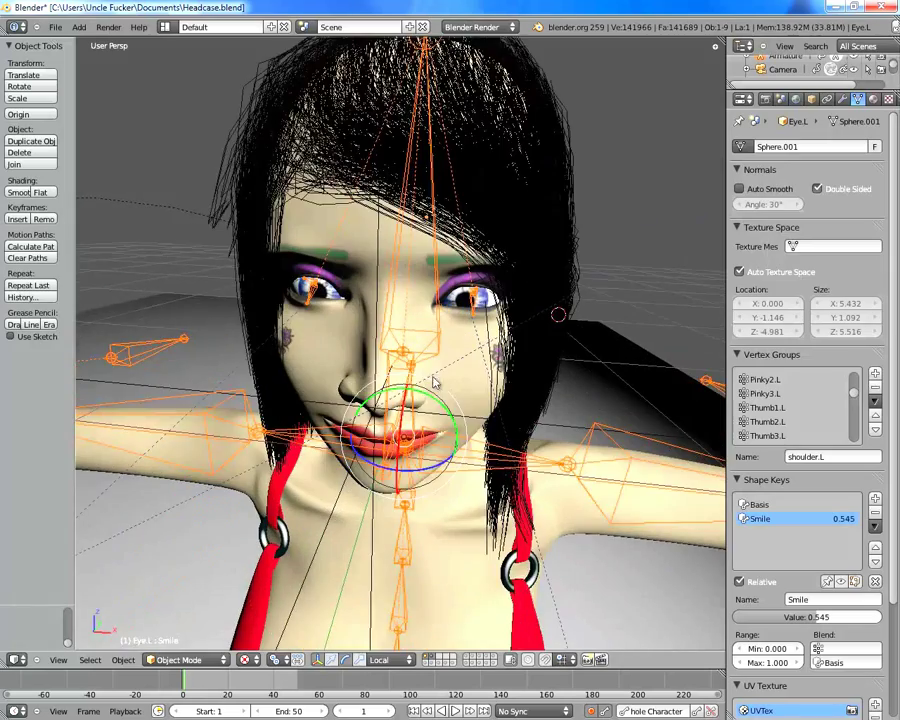
{"action": "middle_click_drag", "start_coordinate": [431, 378], "coordinate": [434, 420]}
{"action": "scroll", "coordinate": [414, 347], "scroll_direction": "down", "scroll_amount": 6}
{"action": "scroll", "coordinate": [434, 420], "scroll_direction": "up", "scroll_amount": 4}
{"action": "scroll", "coordinate": [434, 420], "scroll_direction": "up", "scroll_amount": 5}
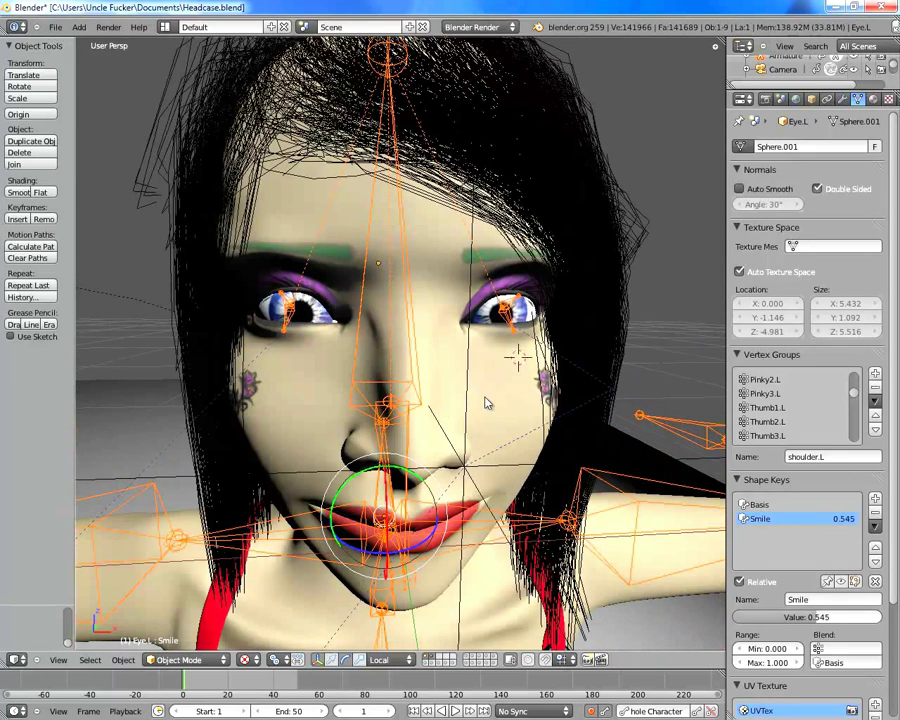
{"action": "right_click", "coordinate": [487, 403]}
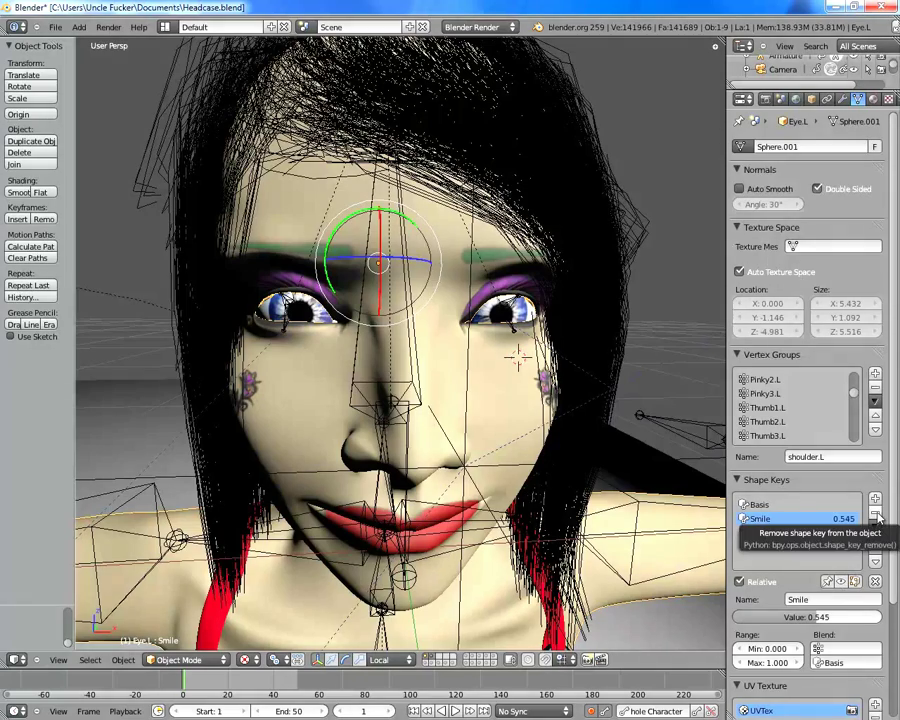
Set the Smile shape key's value to 0
{"action": "middle_click_drag", "start_coordinate": [518, 367], "coordinate": [440, 370]}
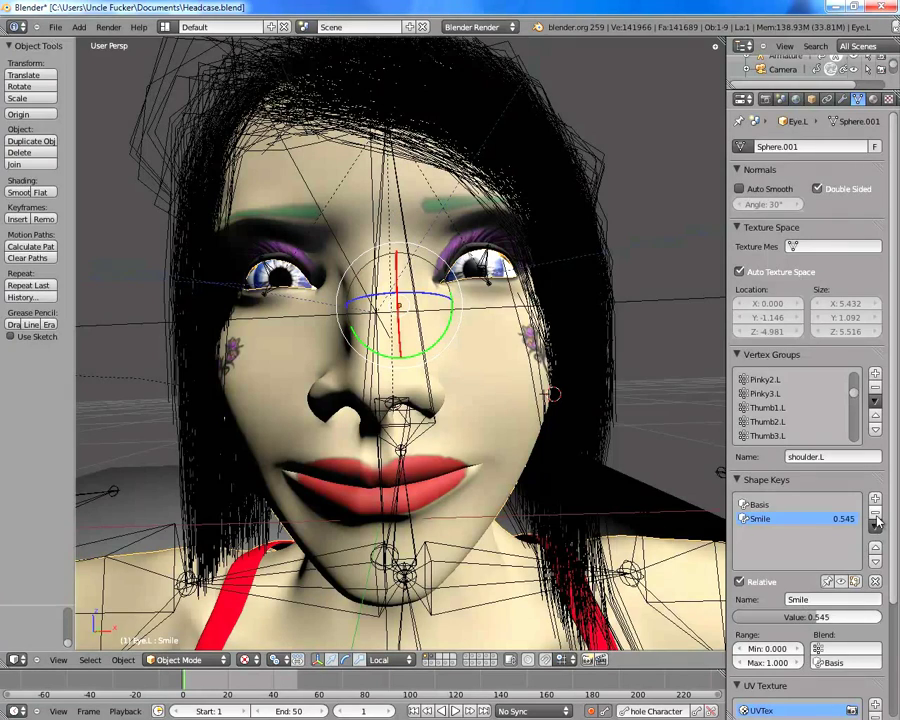
{"action": "middle_click_drag", "start_coordinate": [528, 368], "coordinate": [518, 378]}
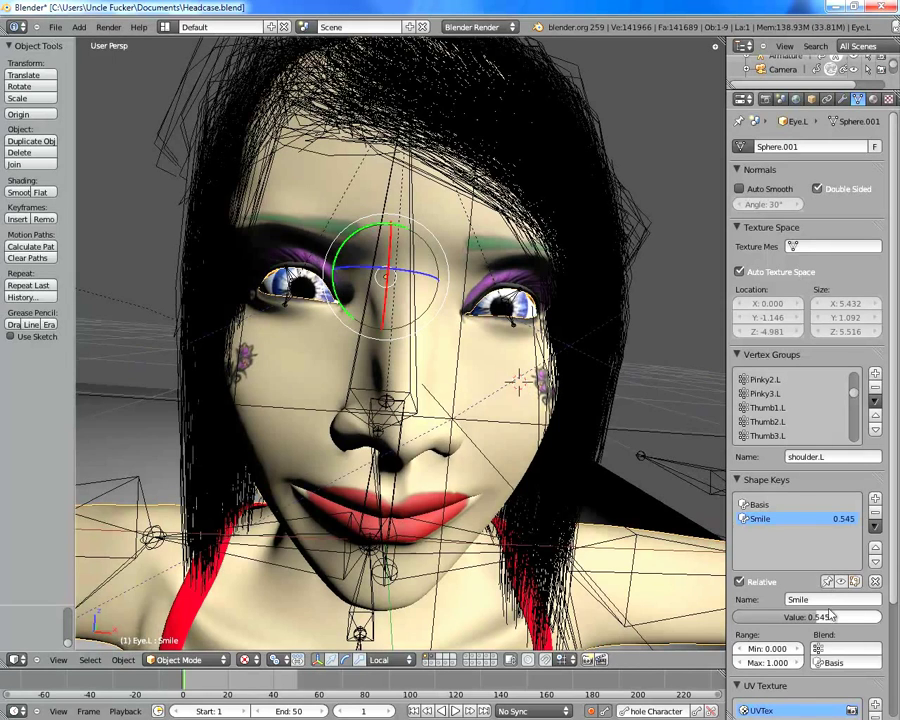
{"action": "left_click", "coordinate": [832, 617]}
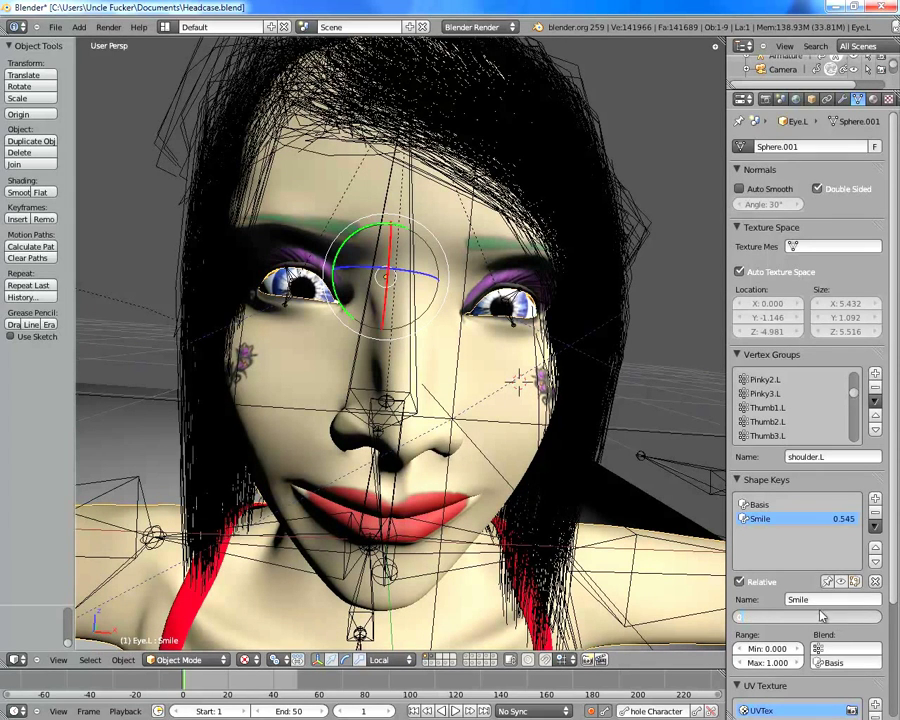
{"action": "type", "text": "0"}
{"action": "key", "text": "Return"}
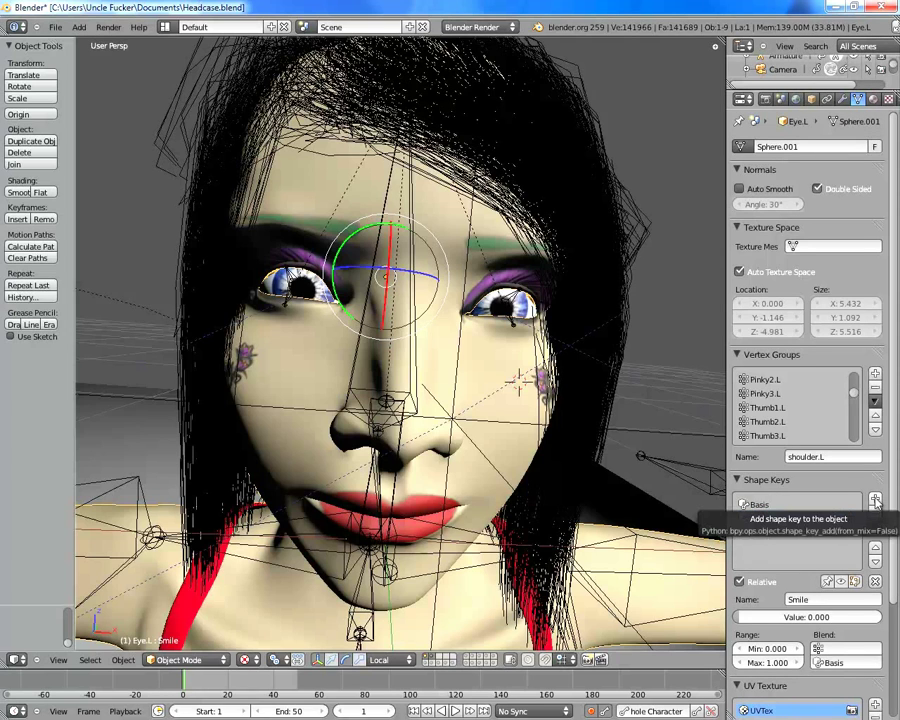
Select the Basis shape key and add a new shape key to the body mesh
{"action": "left_click", "coordinate": [775, 504]}
{"action": "middle_click_drag", "start_coordinate": [569, 432], "coordinate": [290, 314]}
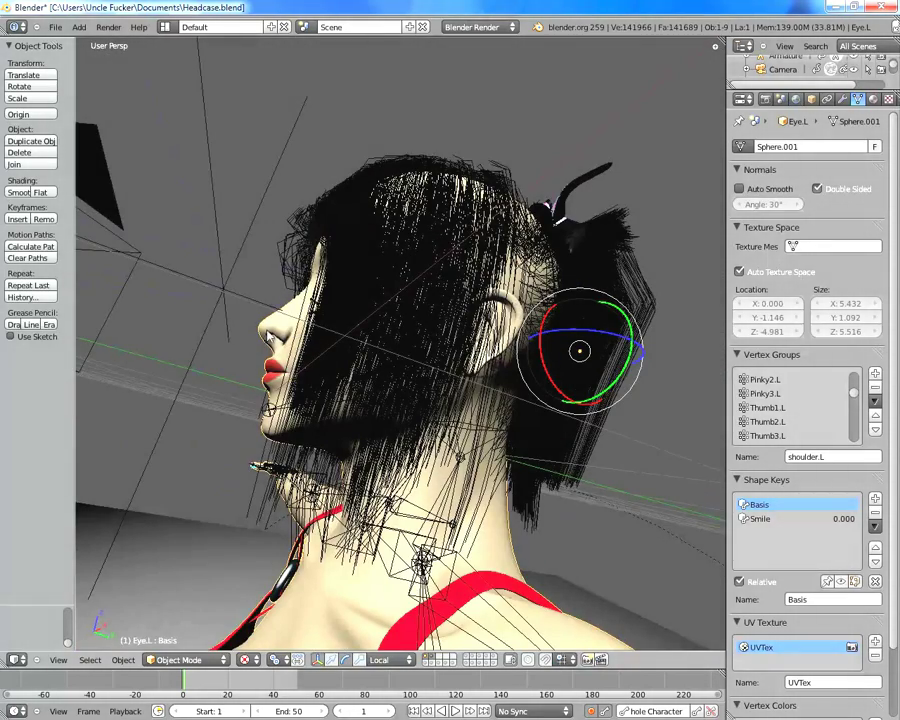
{"action": "middle_click_drag", "start_coordinate": [489, 443], "coordinate": [553, 362]}
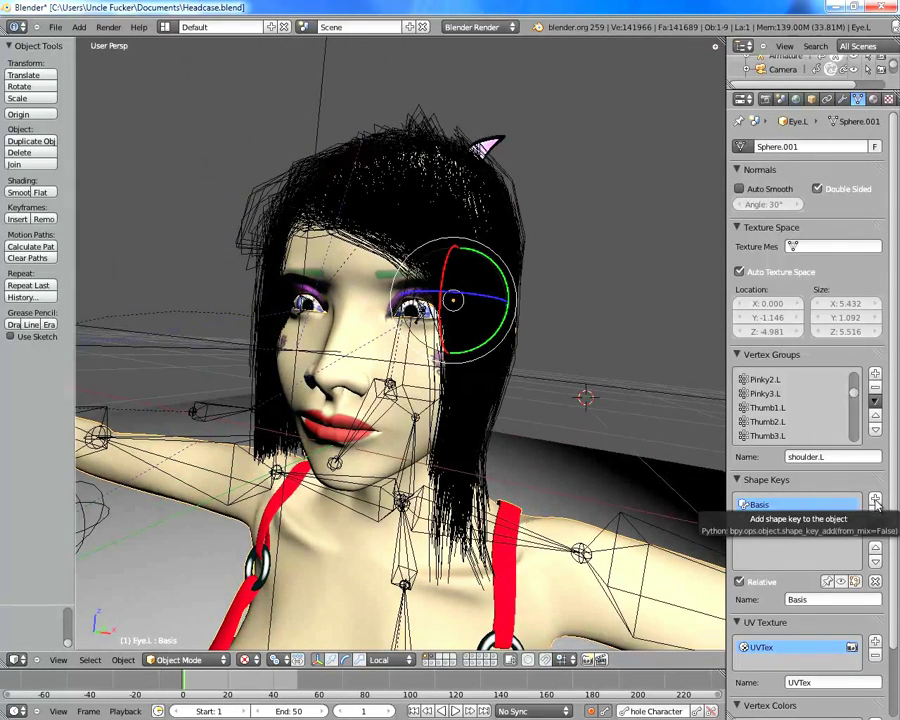
{"action": "left_click", "coordinate": [876, 500]}
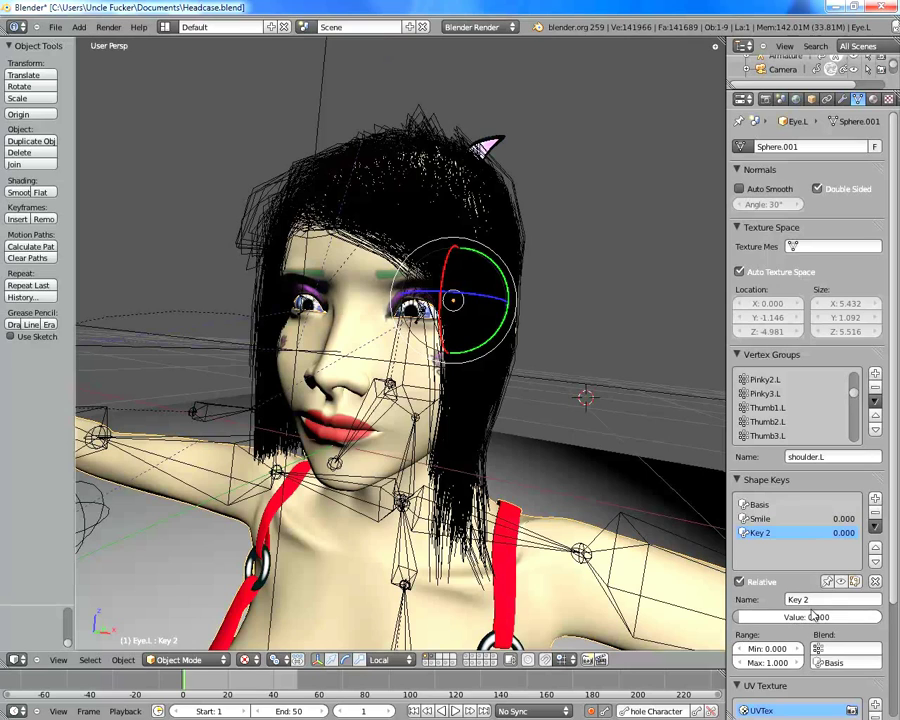
Rename the new shape key as "brows together" and set its value to 1
{"action": "middle_click_drag", "start_coordinate": [237, 242], "coordinate": [388, 416]}
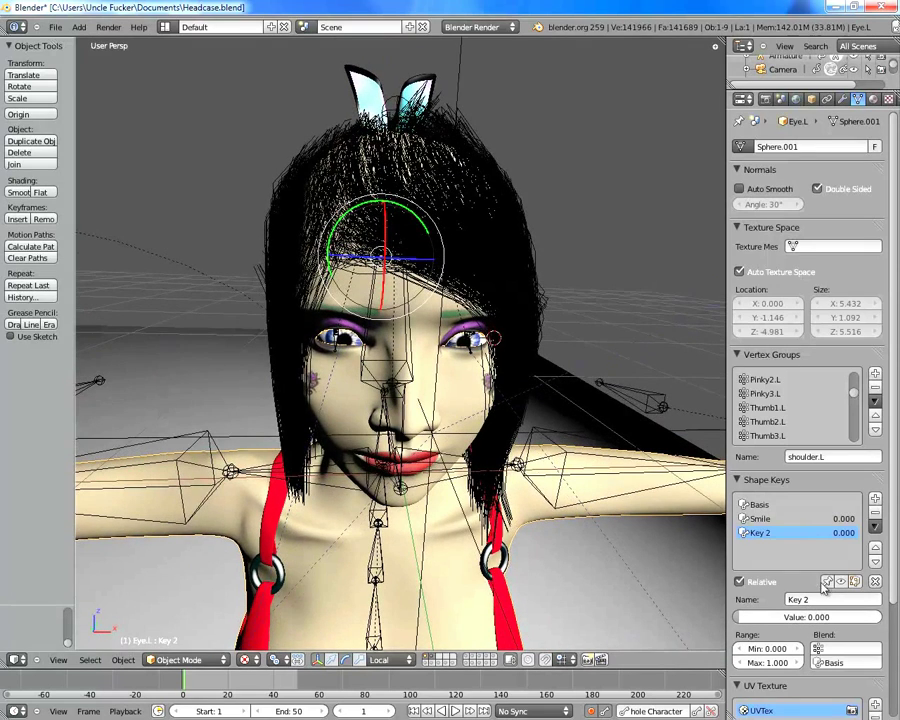
{"action": "left_click", "coordinate": [821, 597]}
{"action": "key", "text": "BackSpace"}
{"action": "type", "text": "brows together"}
{"action": "key", "text": "Return"}
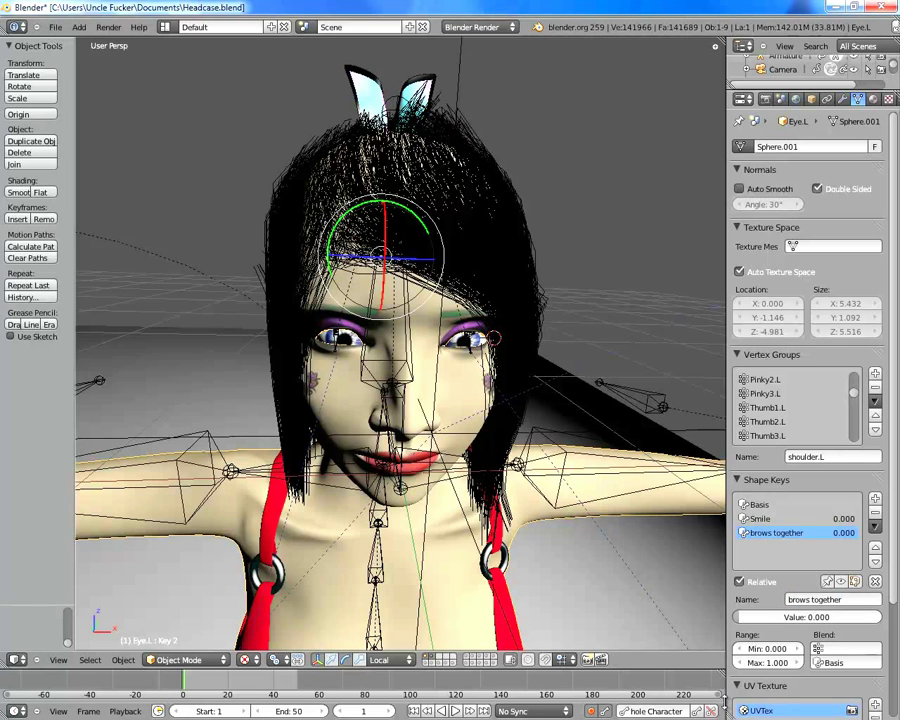
{"action": "left_click", "coordinate": [837, 617]}
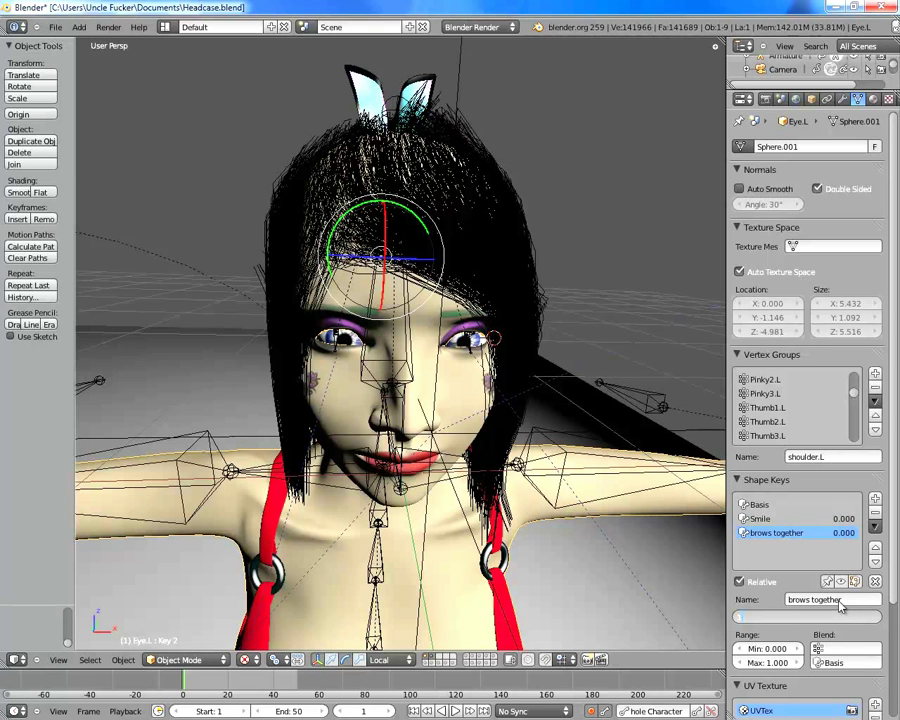
{"action": "key", "text": "Return"}
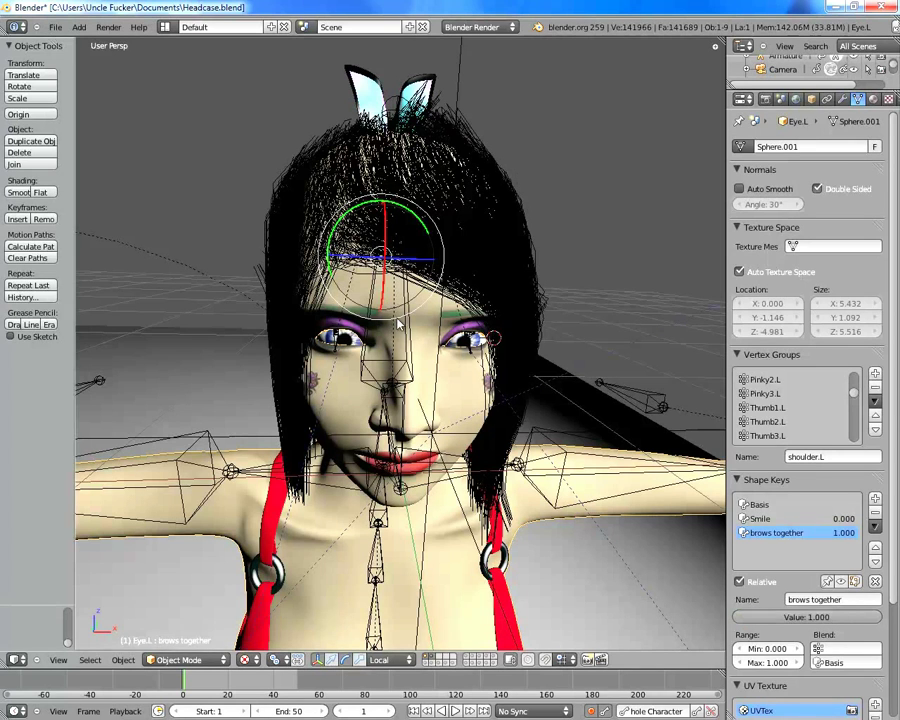
Try moving a vertex near the inner eyebrow in Edit Mode, and undo the move
{"action": "scroll", "coordinate": [397, 322], "scroll_direction": "up", "scroll_amount": 6}
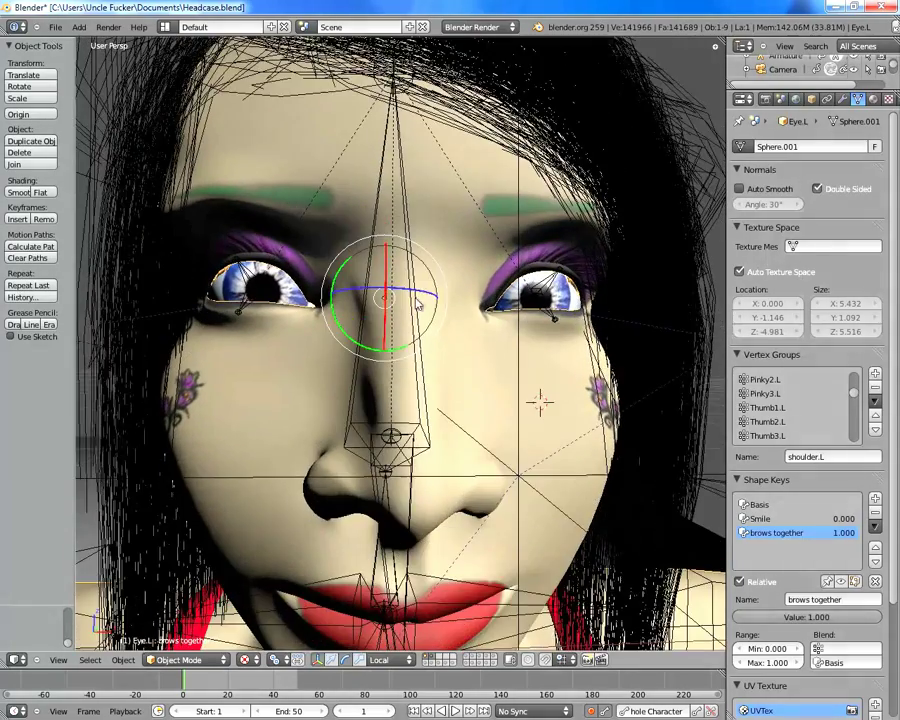
{"action": "middle_click_drag", "start_coordinate": [438, 370], "coordinate": [411, 258]}
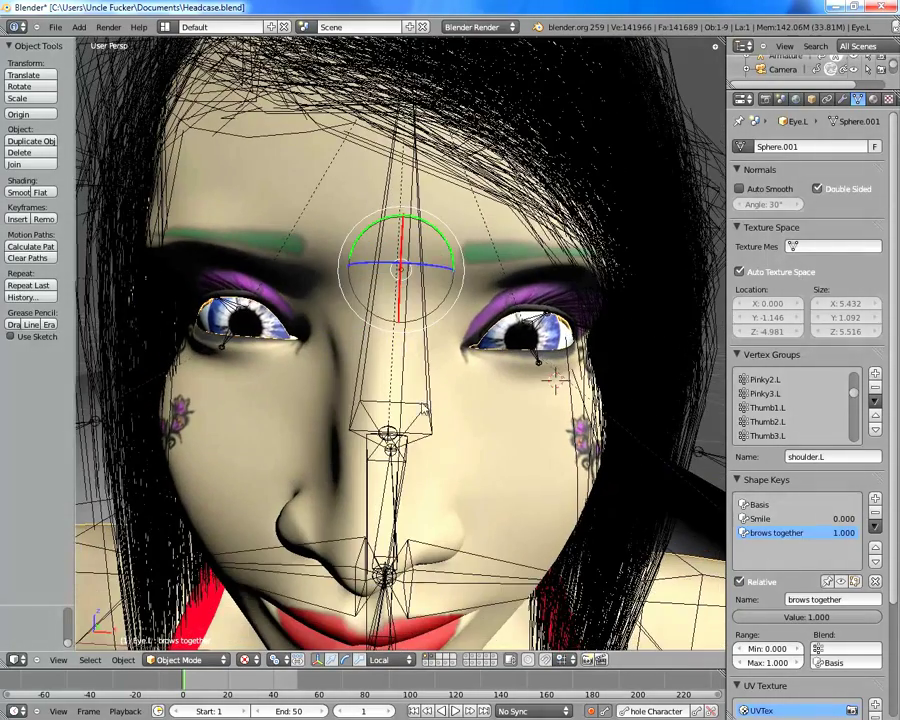
{"action": "key", "text": "Tab"}
{"action": "middle_click_drag", "start_coordinate": [397, 307], "coordinate": [410, 278]}
{"action": "right_click", "coordinate": [435, 223]}
{"action": "scroll", "coordinate": [524, 330], "scroll_direction": "down", "scroll_amount": 5}
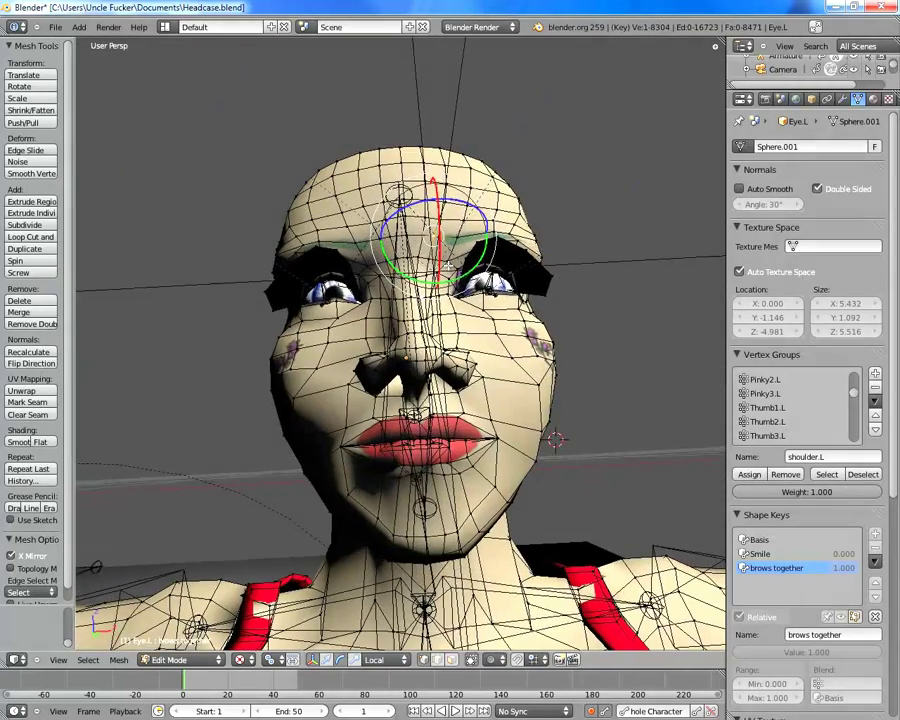
{"action": "middle_click_drag", "start_coordinate": [448, 267], "coordinate": [461, 265]}
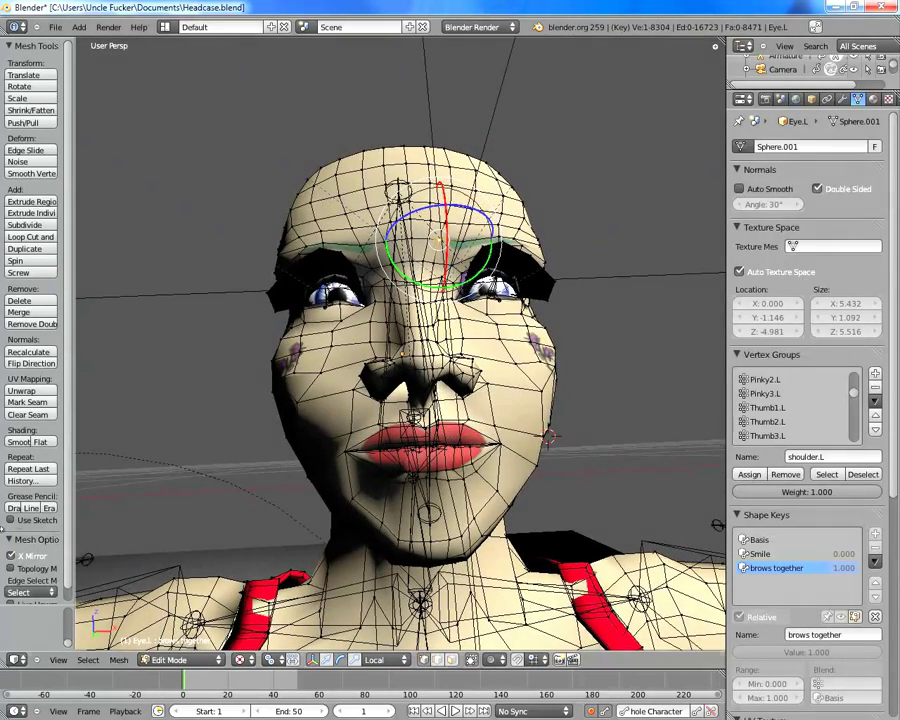
{"action": "scroll", "coordinate": [470, 240], "scroll_direction": "up", "scroll_amount": 2}
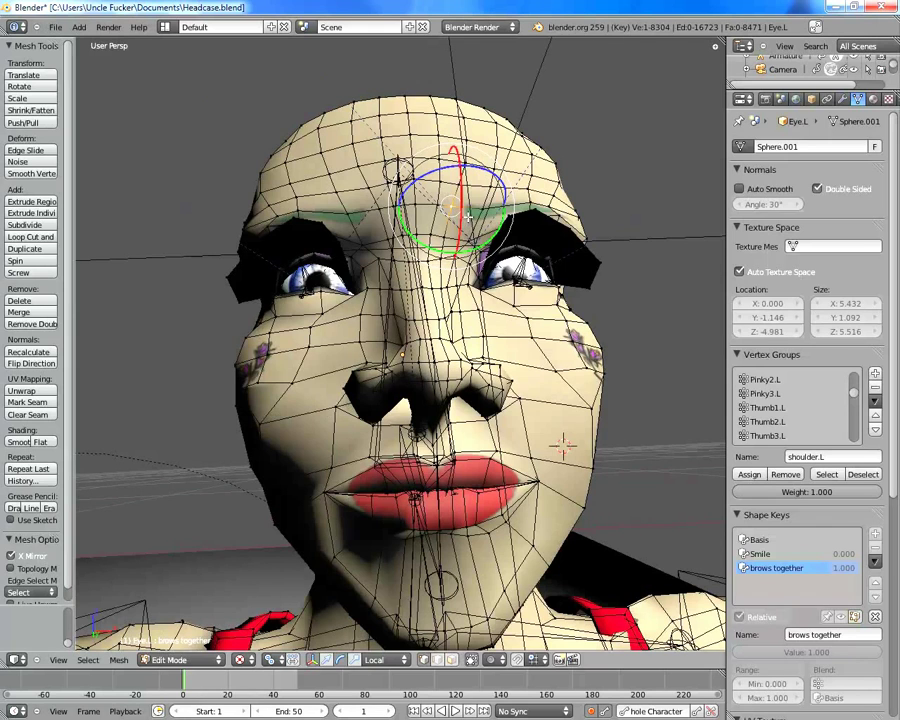
{"action": "key", "text": "g"}
{"action": "left_click", "coordinate": [470, 219]}
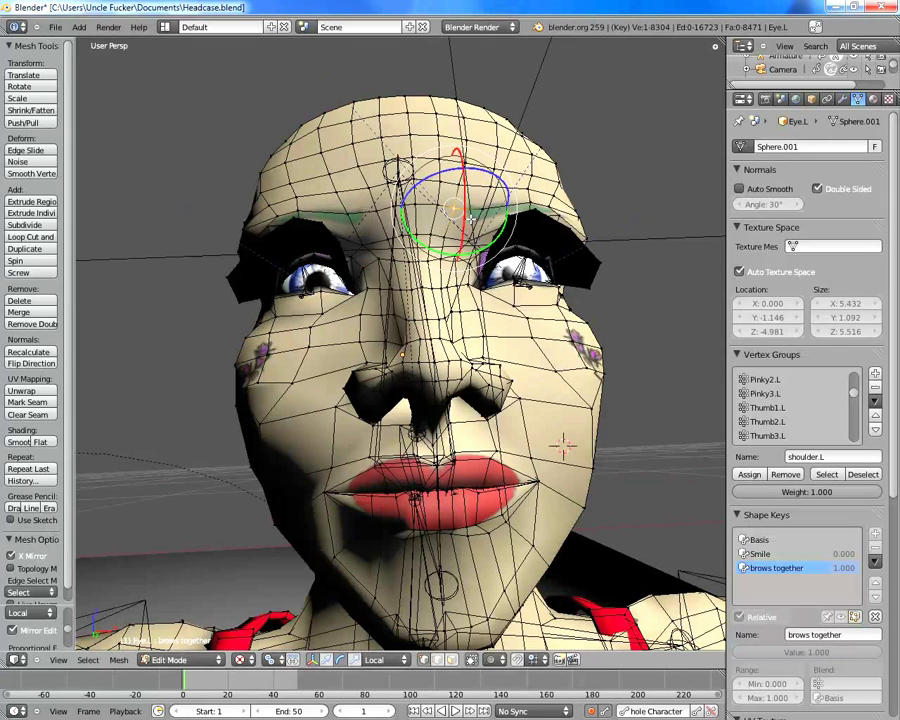
{"action": "key", "text": "ctrl+z"}
Try moving a cheek vertex beside the mouth corner, and undo the move
{"action": "right_click", "coordinate": [537, 460]}
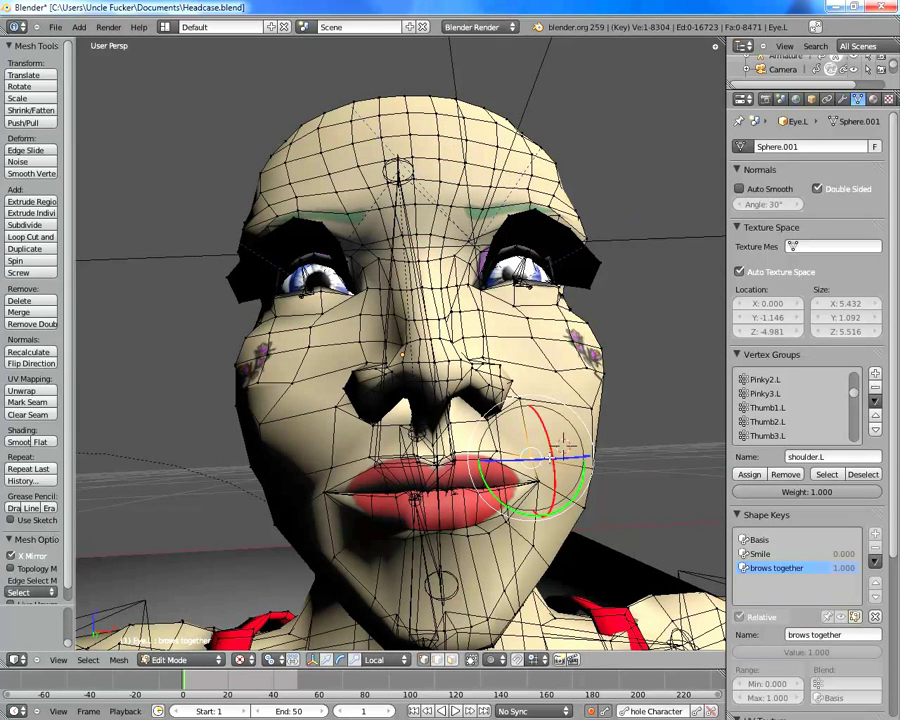
{"action": "key", "text": "g"}
{"action": "left_click", "coordinate": [566, 454]}
{"action": "key", "text": "ctrl+z"}
Switch the body mesh from Edit Mode to Sculpt Mode with the face seen from the front
{"action": "middle_click_drag", "start_coordinate": [564, 452], "coordinate": [330, 293]}
{"action": "middle_click_drag", "start_coordinate": [390, 329], "coordinate": [450, 302]}
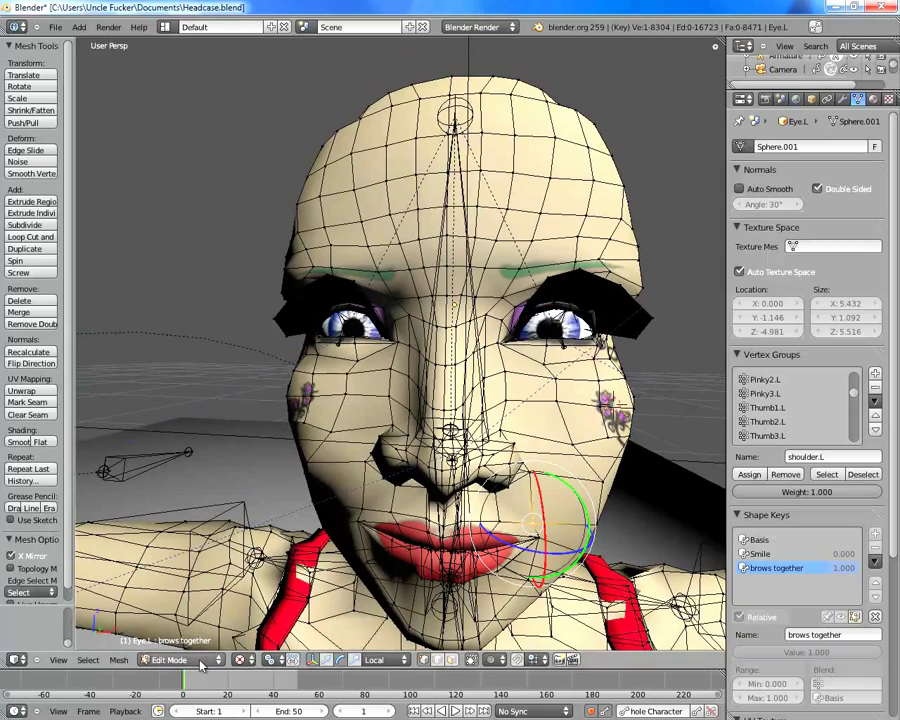
{"action": "middle_click_drag", "start_coordinate": [546, 403], "coordinate": [368, 276]}
{"action": "middle_click_drag", "start_coordinate": [508, 353], "coordinate": [460, 335]}
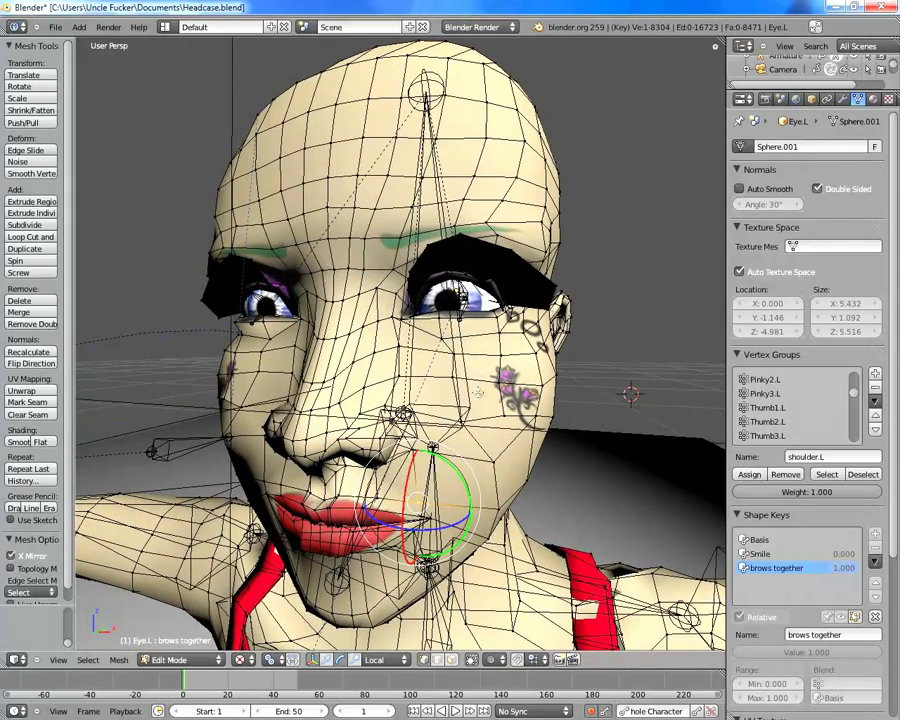
{"action": "middle_click_drag", "start_coordinate": [478, 393], "coordinate": [704, 277]}
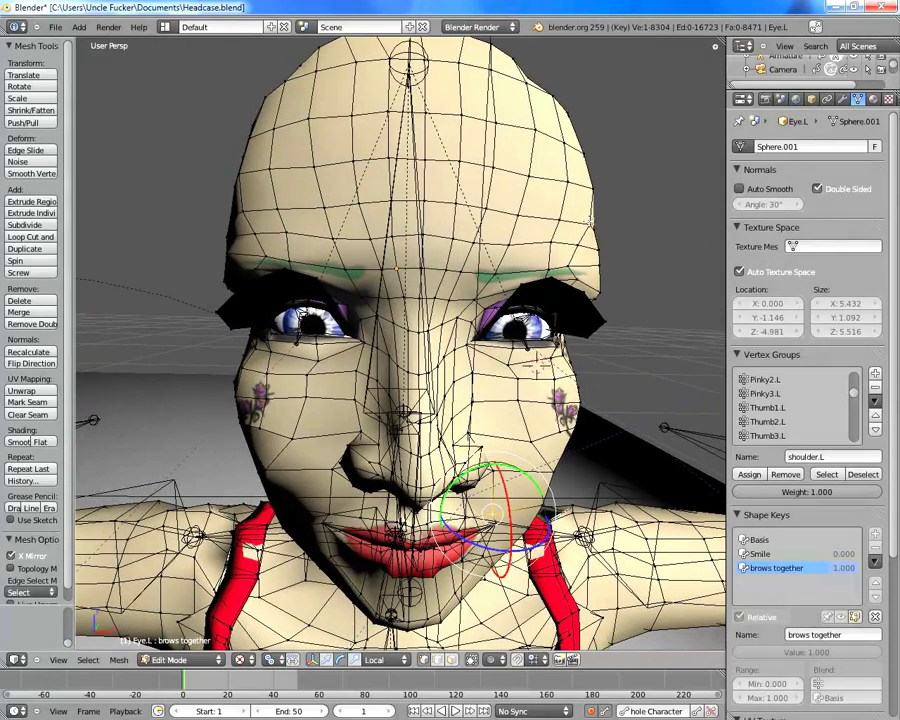
{"action": "left_click", "coordinate": [178, 659]}
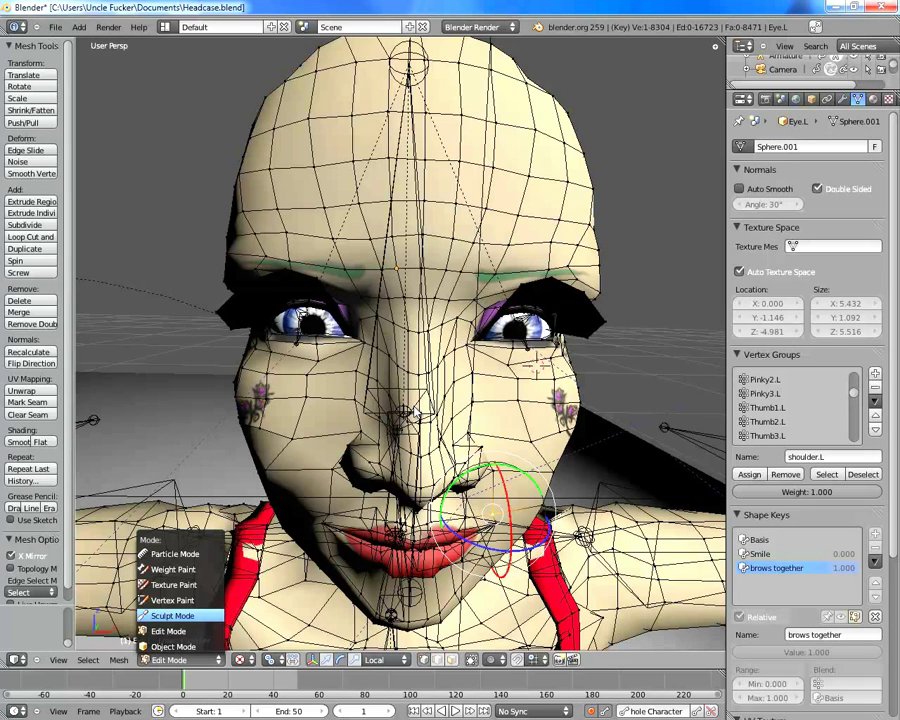
{"action": "left_click", "coordinate": [172, 616]}
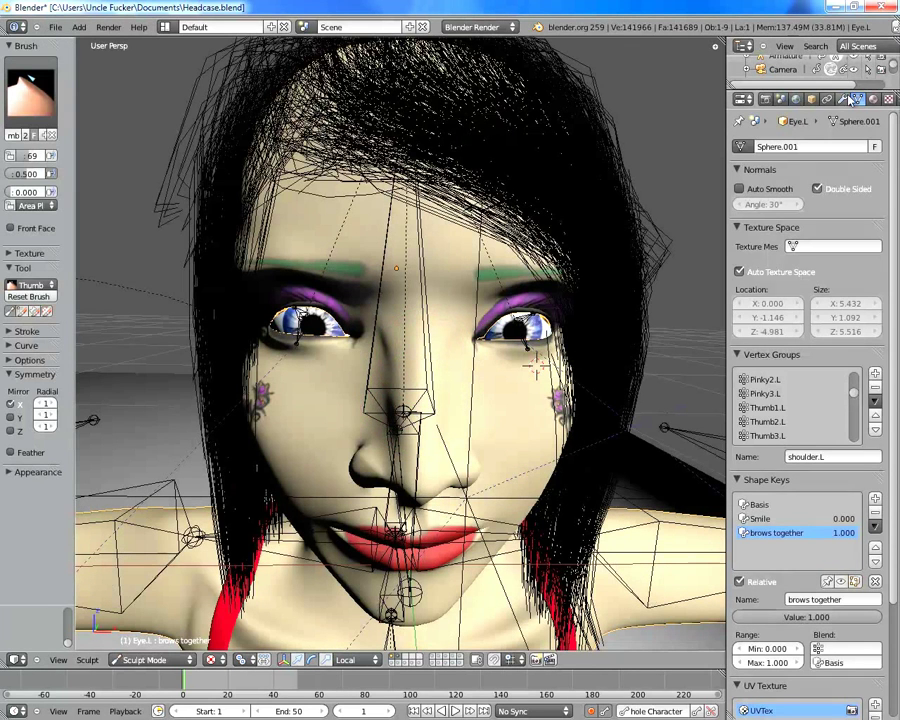
Turn off the viewport display of the Subsurf modifier and the hair particle system, and frame the eyebrows
{"action": "left_click", "coordinate": [843, 100]}
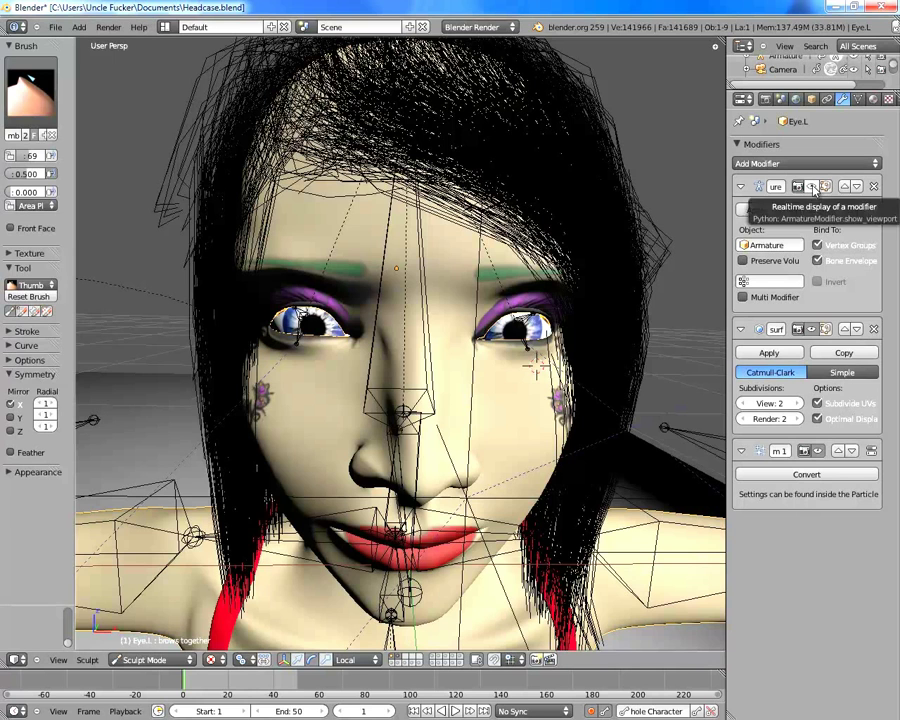
{"action": "left_click", "coordinate": [813, 329]}
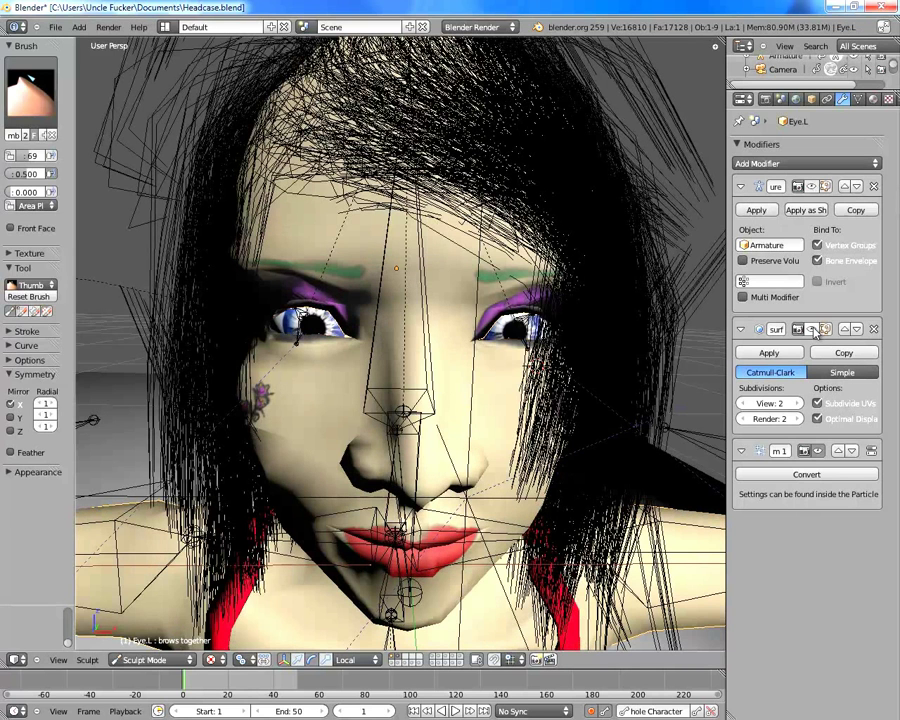
{"action": "left_click", "coordinate": [812, 452]}
{"action": "middle_click_drag", "start_coordinate": [465, 434], "coordinate": [422, 281]}
{"action": "scroll", "coordinate": [428, 280], "scroll_direction": "up", "scroll_amount": 4}
{"action": "scroll", "coordinate": [440, 282], "scroll_direction": "down", "scroll_amount": 4}
{"action": "scroll", "coordinate": [469, 290], "scroll_direction": "up", "scroll_amount": 2}
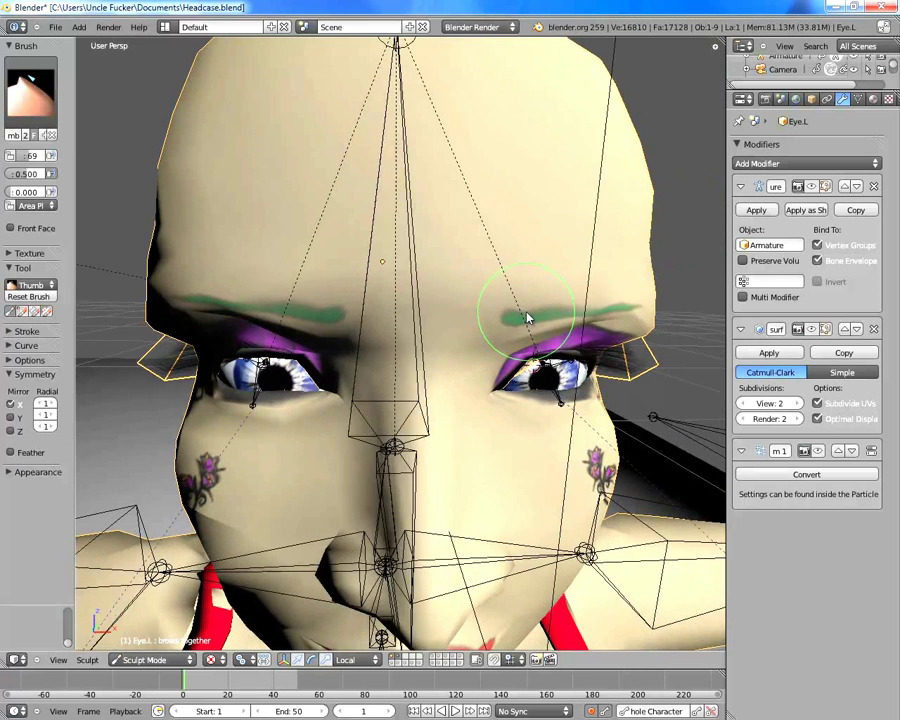
Examine the eyebrows, forehead and whole head from several front and three-quarter angles
{"action": "middle_click_drag", "start_coordinate": [527, 318], "coordinate": [517, 316]}
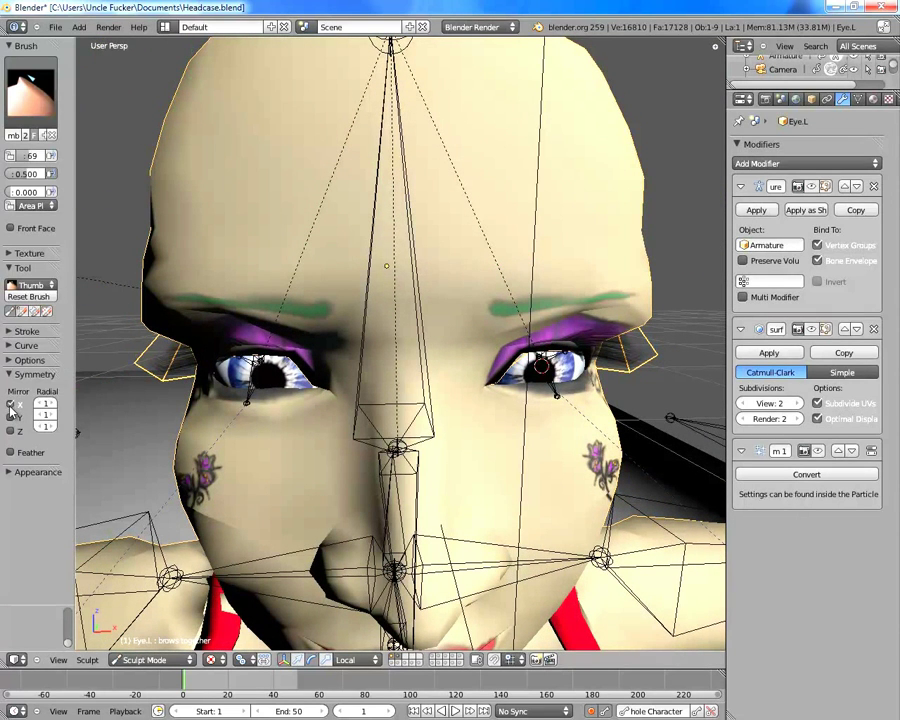
{"action": "middle_click_drag", "start_coordinate": [362, 388], "coordinate": [508, 498]}
{"action": "middle_click_drag", "start_coordinate": [458, 402], "coordinate": [262, 424]}
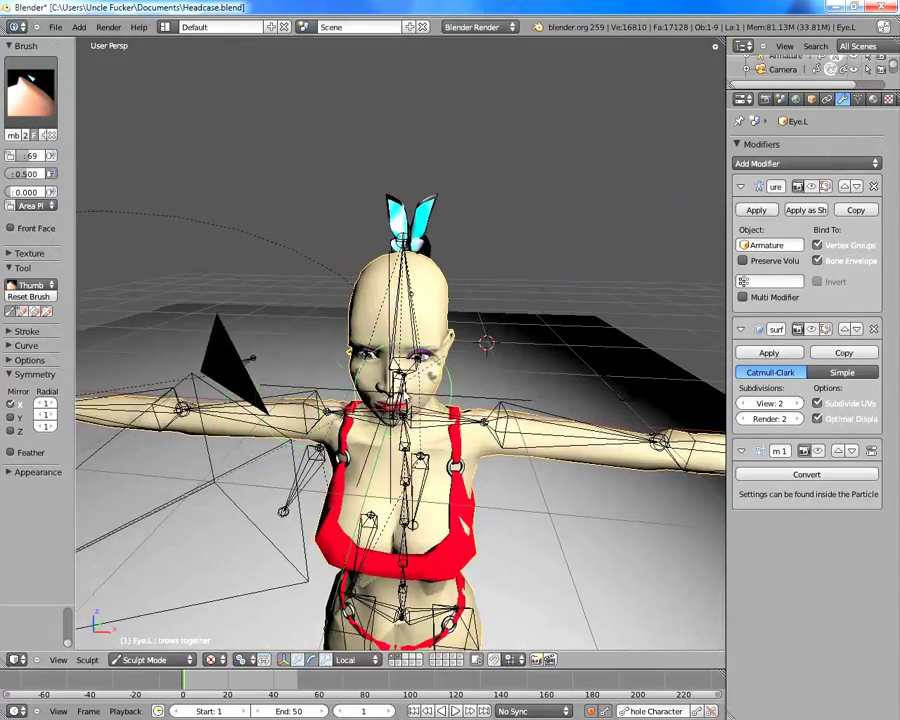
{"action": "scroll", "coordinate": [406, 393], "scroll_direction": "up", "scroll_amount": 3}
{"action": "middle_click_drag", "start_coordinate": [401, 384], "coordinate": [388, 370]}
{"action": "scroll", "coordinate": [378, 360], "scroll_direction": "up", "scroll_amount": 4}
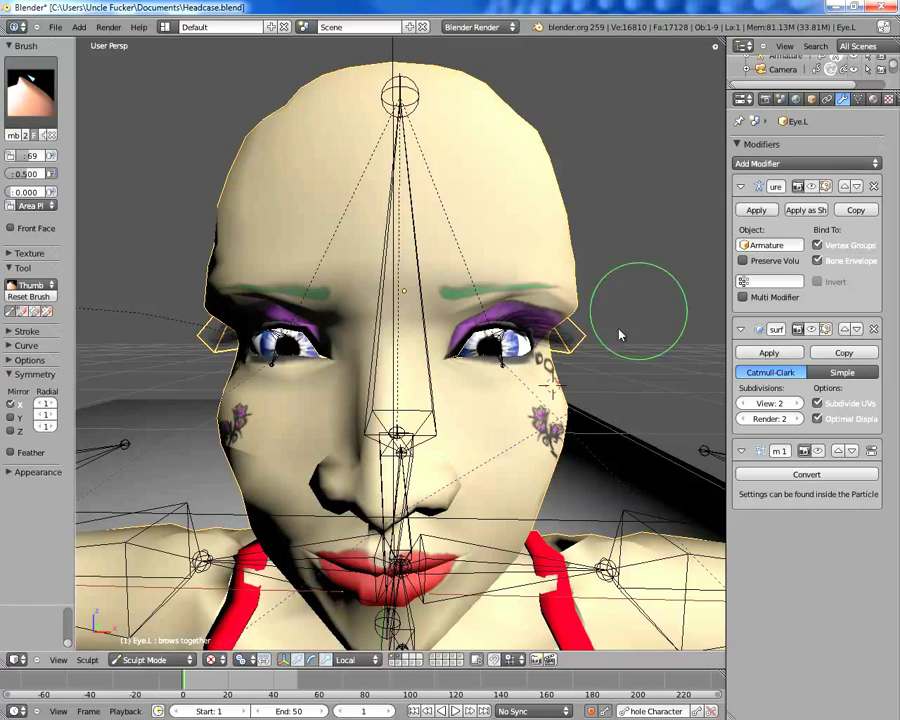
{"action": "middle_click_drag", "start_coordinate": [393, 330], "coordinate": [435, 403]}
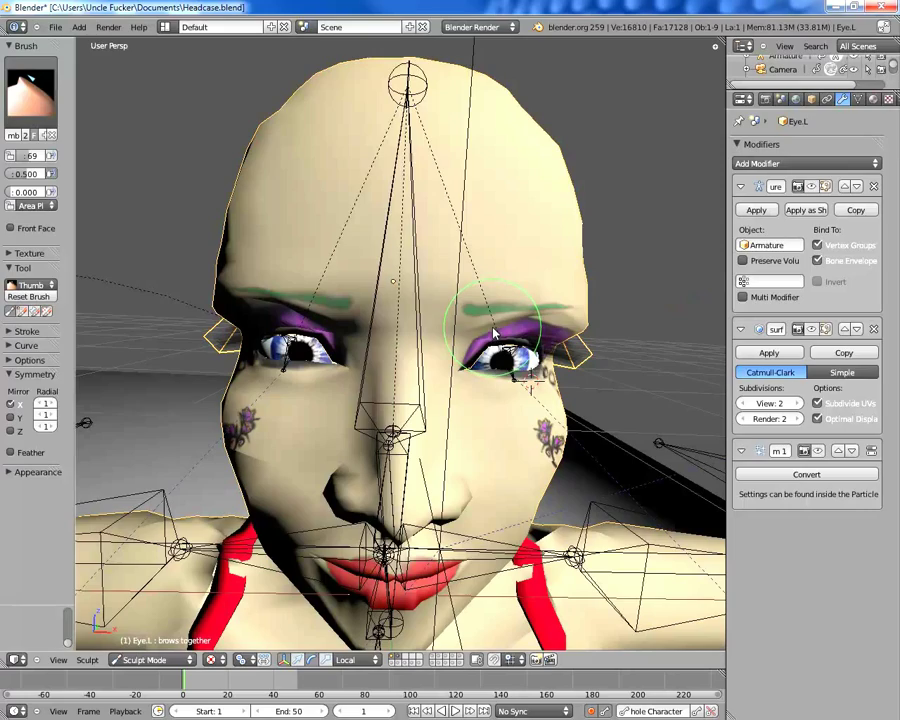
{"action": "mouse_move", "coordinate": [494, 314]}
{"action": "middle_mouse_down"}
{"action": "mouse_move", "coordinate": [368, 282]}
{"action": "mouse_move", "coordinate": [351, 297]}
{"action": "mouse_move", "coordinate": [400, 293]}
{"action": "mouse_move", "coordinate": [394, 271]}
{"action": "mouse_move", "coordinate": [392, 290]}
{"action": "middle_mouse_up"}
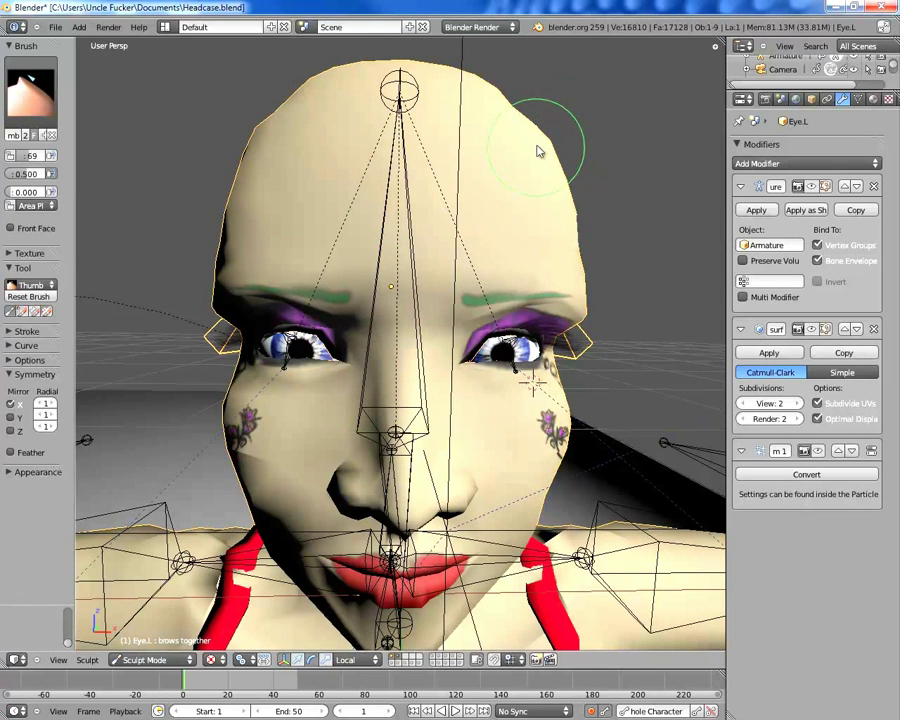
{"action": "middle_click_drag", "start_coordinate": [481, 130], "coordinate": [483, 160]}
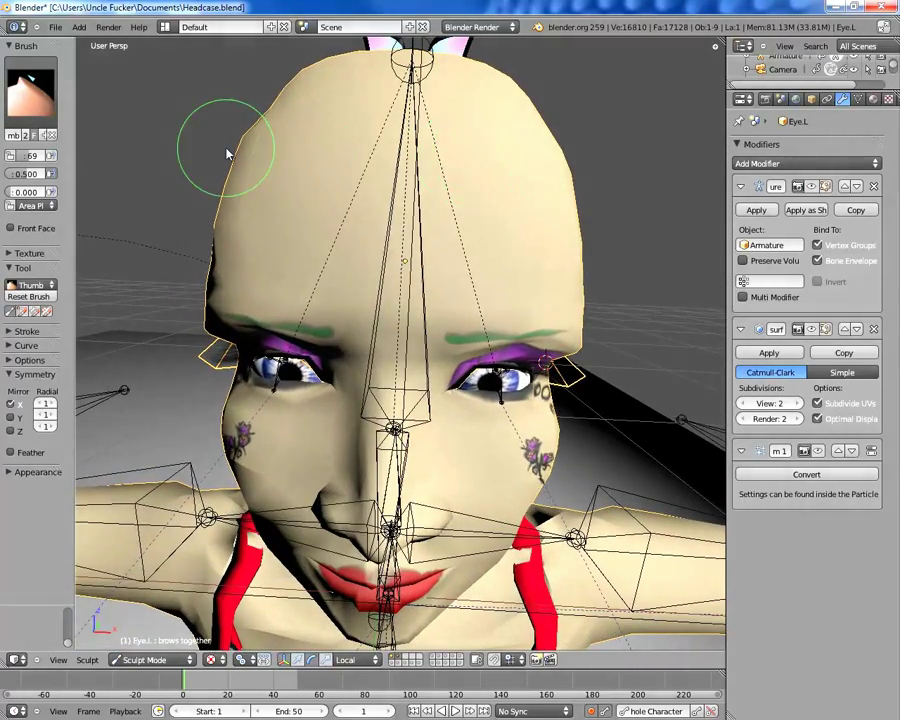
Try the Grab sculpt brush and return to the Thumb brush
{"action": "left_click", "coordinate": [30, 90]}
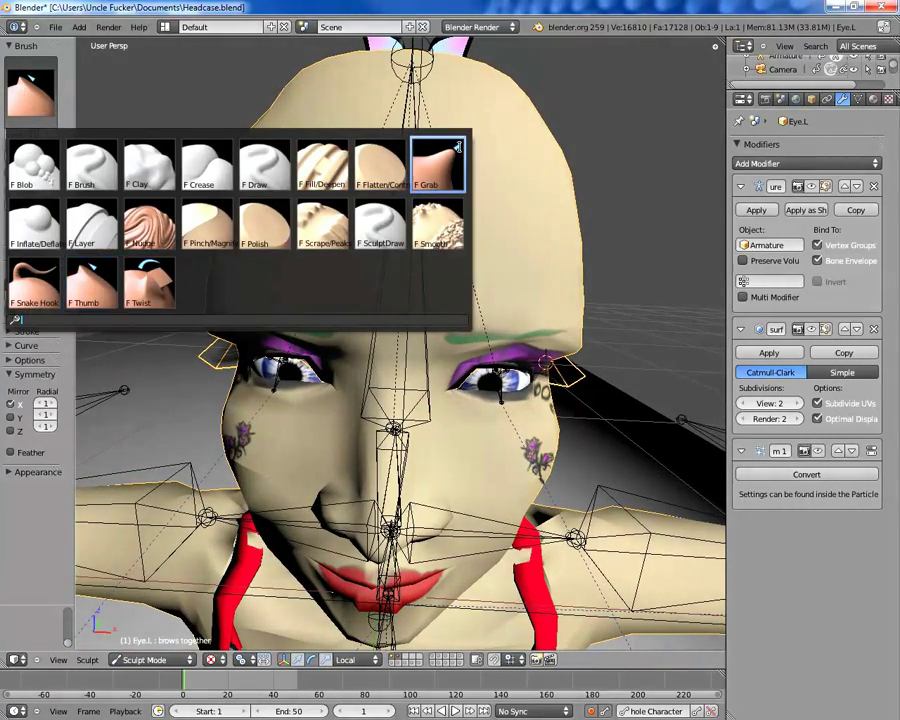
{"action": "left_click", "coordinate": [457, 147]}
{"action": "left_click", "coordinate": [30, 90]}
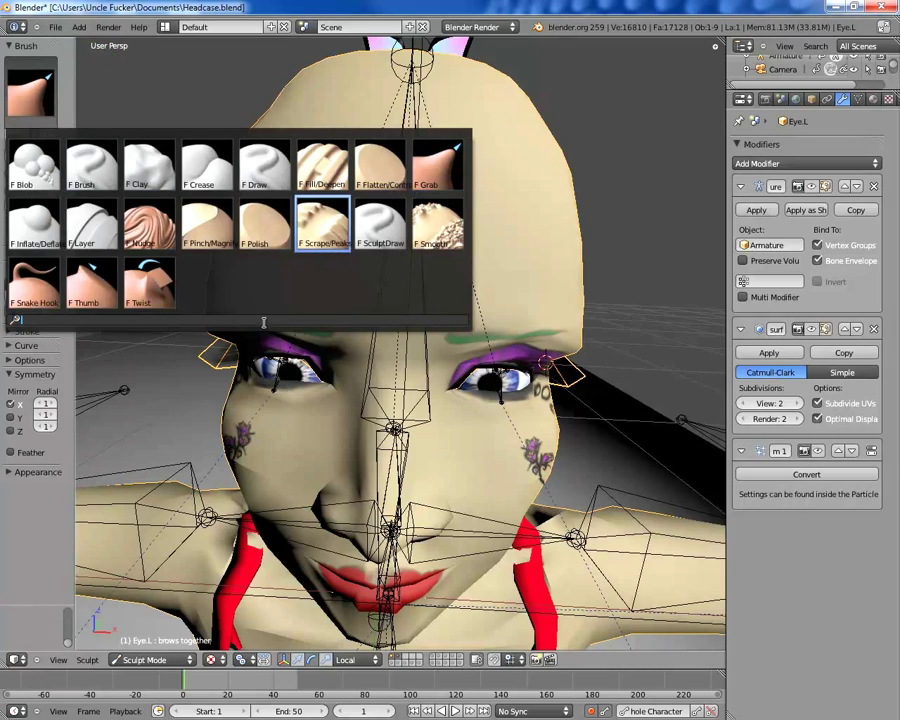
{"action": "left_click", "coordinate": [92, 278]}
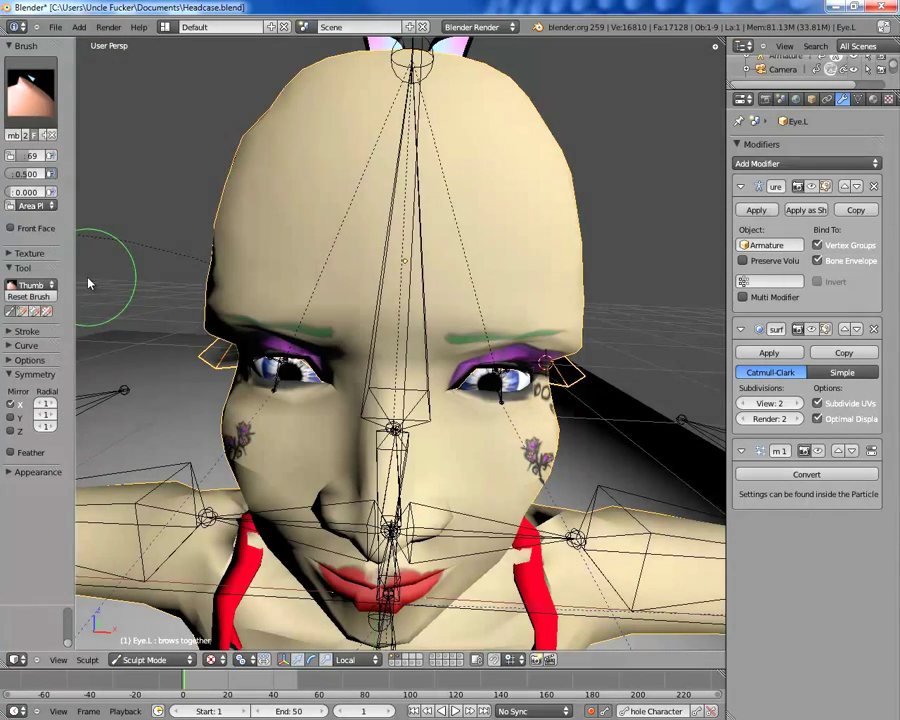
Turn on the Wire display for the body mesh so its edges show over the sculpted face
{"action": "mouse_move", "coordinate": [422, 294]}
{"action": "middle_mouse_down"}
{"action": "mouse_move", "coordinate": [428, 350]}
{"action": "mouse_move", "coordinate": [417, 292]}
{"action": "middle_mouse_up"}
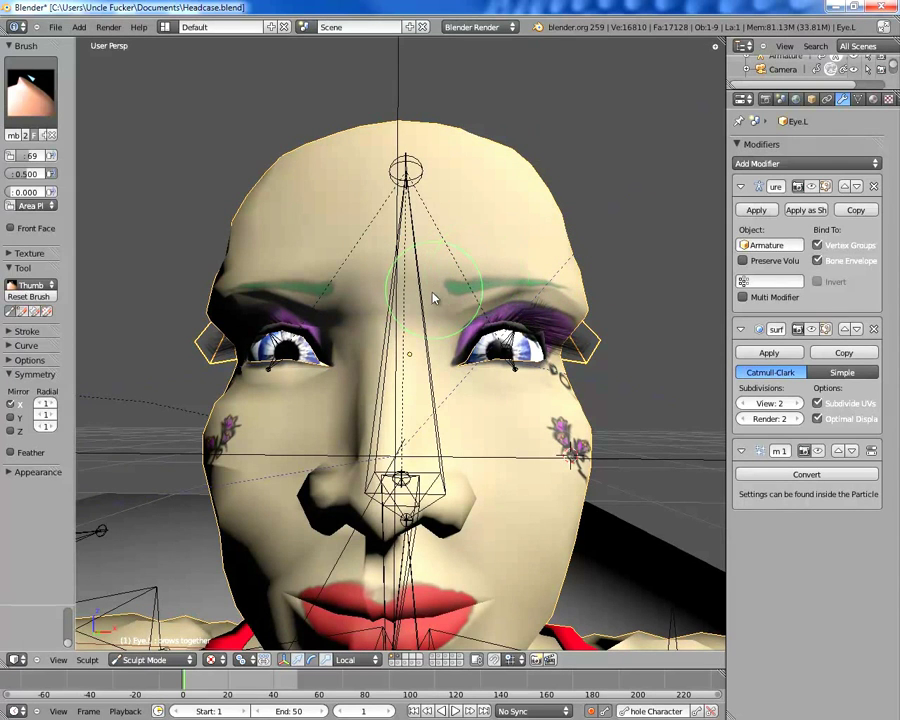
{"action": "middle_click_drag", "start_coordinate": [366, 294], "coordinate": [378, 312]}
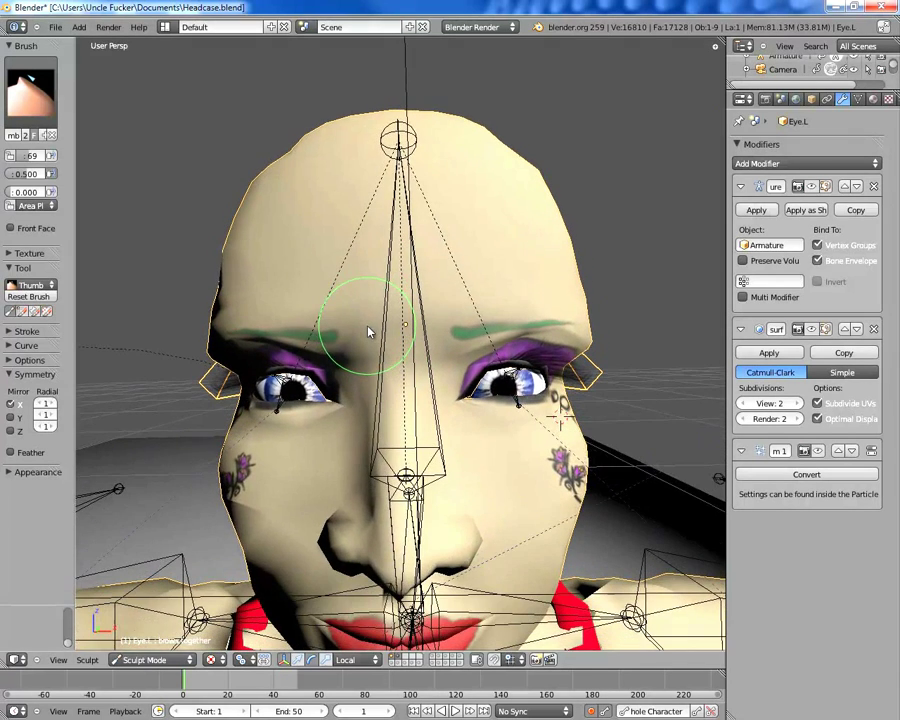
{"action": "middle_click_drag", "start_coordinate": [422, 354], "coordinate": [418, 381]}
{"action": "scroll", "coordinate": [418, 381], "scroll_direction": "down", "scroll_amount": 1}
{"action": "scroll", "coordinate": [412, 386], "scroll_direction": "up", "scroll_amount": 3}
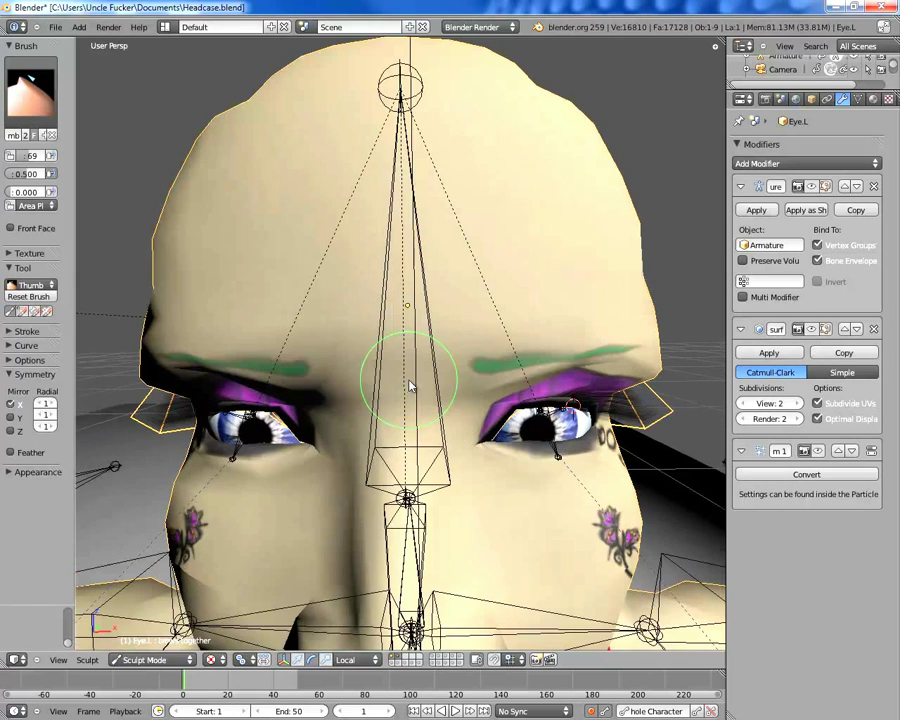
{"action": "left_click", "coordinate": [811, 99]}
{"action": "left_click", "coordinate": [740, 501]}
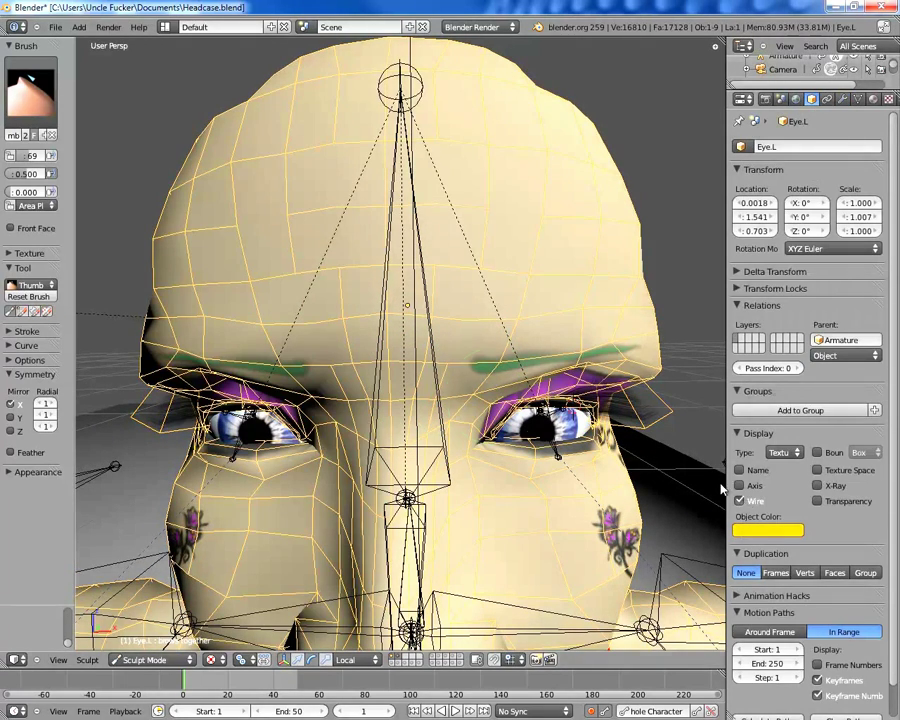
Sculpt the inner brow ends and the skin between them toward the middle of the forehead with the Thumb brush
{"action": "middle_click_drag", "start_coordinate": [296, 486], "coordinate": [448, 272]}
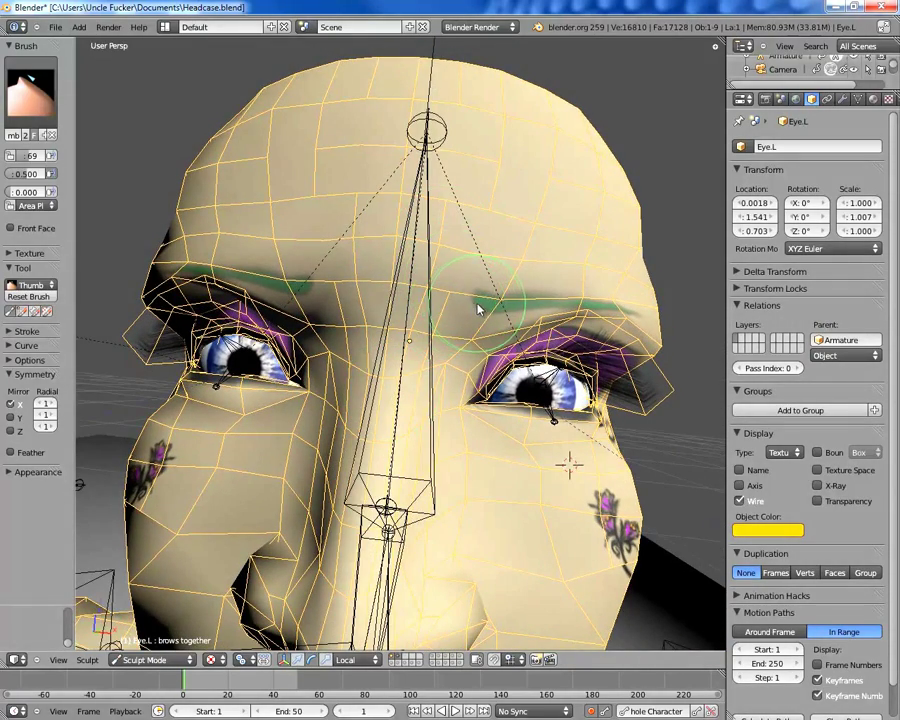
{"action": "mouse_move", "coordinate": [476, 305]}
{"action": "left_mouse_down"}
{"action": "mouse_move", "coordinate": [458, 301]}
{"action": "mouse_move", "coordinate": [459, 331]}
{"action": "mouse_move", "coordinate": [446, 301]}
{"action": "mouse_move", "coordinate": [462, 263]}
{"action": "mouse_move", "coordinate": [475, 264]}
{"action": "mouse_move", "coordinate": [438, 279]}
{"action": "mouse_move", "coordinate": [446, 319]}
{"action": "mouse_move", "coordinate": [436, 315]}
{"action": "mouse_move", "coordinate": [452, 305]}
{"action": "left_mouse_up"}
{"action": "mouse_move", "coordinate": [362, 352]}
{"action": "middle_mouse_down"}
{"action": "mouse_move", "coordinate": [305, 363]}
{"action": "mouse_move", "coordinate": [301, 356]}
{"action": "mouse_move", "coordinate": [320, 336]}
{"action": "mouse_move", "coordinate": [333, 354]}
{"action": "mouse_move", "coordinate": [338, 346]}
{"action": "mouse_move", "coordinate": [420, 394]}
{"action": "mouse_move", "coordinate": [462, 249]}
{"action": "middle_mouse_up"}
{"action": "mouse_move", "coordinate": [436, 309]}
{"action": "middle_mouse_down"}
{"action": "mouse_move", "coordinate": [420, 454]}
{"action": "mouse_move", "coordinate": [412, 368]}
{"action": "mouse_move", "coordinate": [425, 373]}
{"action": "middle_mouse_up"}
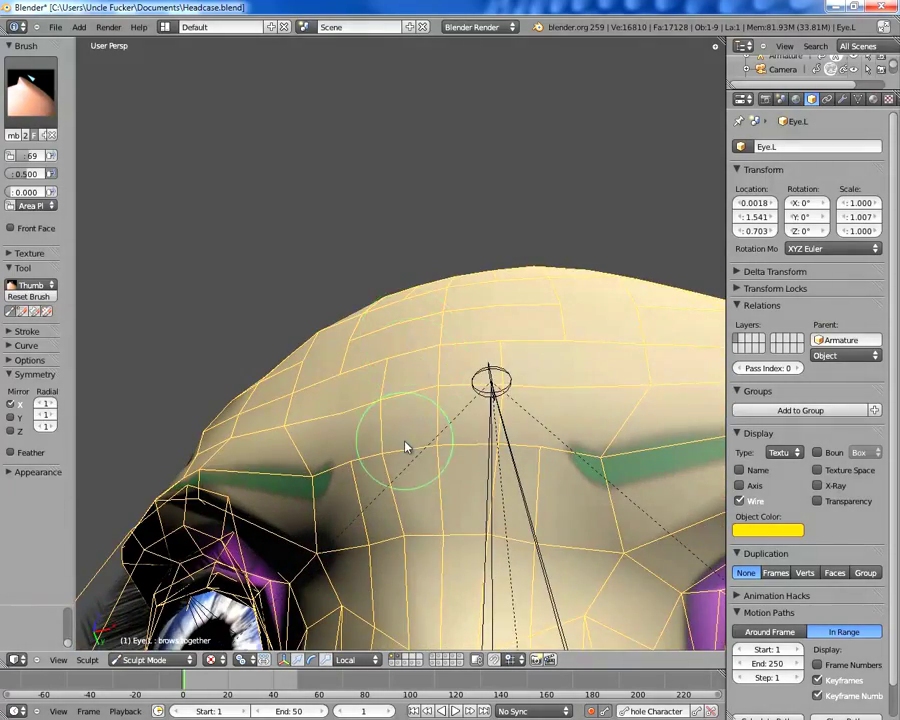
{"action": "mouse_move", "coordinate": [406, 447]}
{"action": "middle_mouse_down"}
{"action": "mouse_move", "coordinate": [388, 424]}
{"action": "mouse_move", "coordinate": [392, 432]}
{"action": "mouse_move", "coordinate": [488, 431]}
{"action": "middle_mouse_up"}
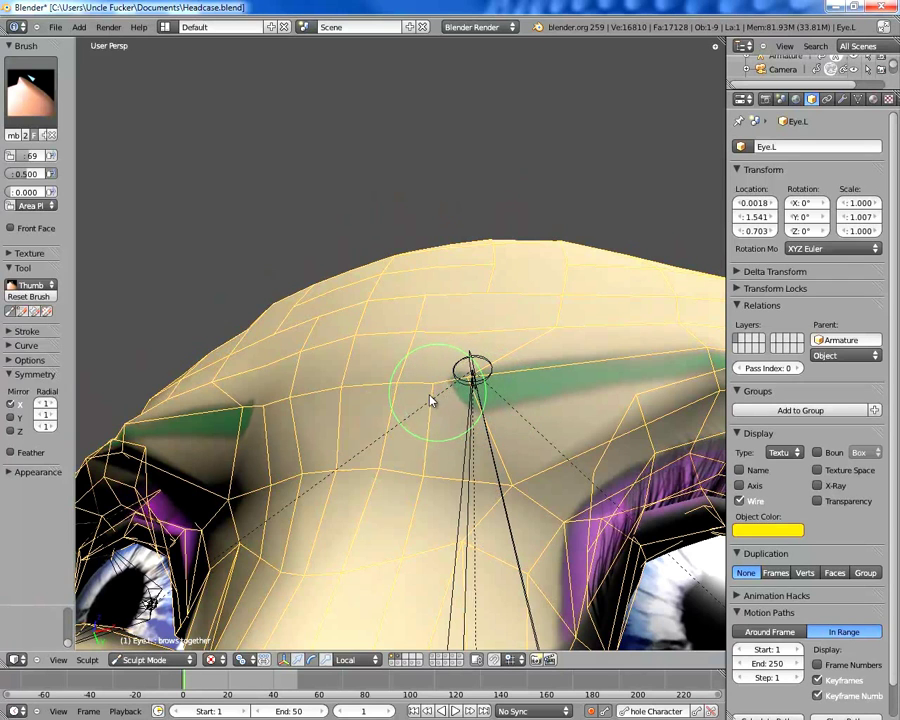
{"action": "left_click_drag", "start_coordinate": [431, 400], "coordinate": [402, 424]}
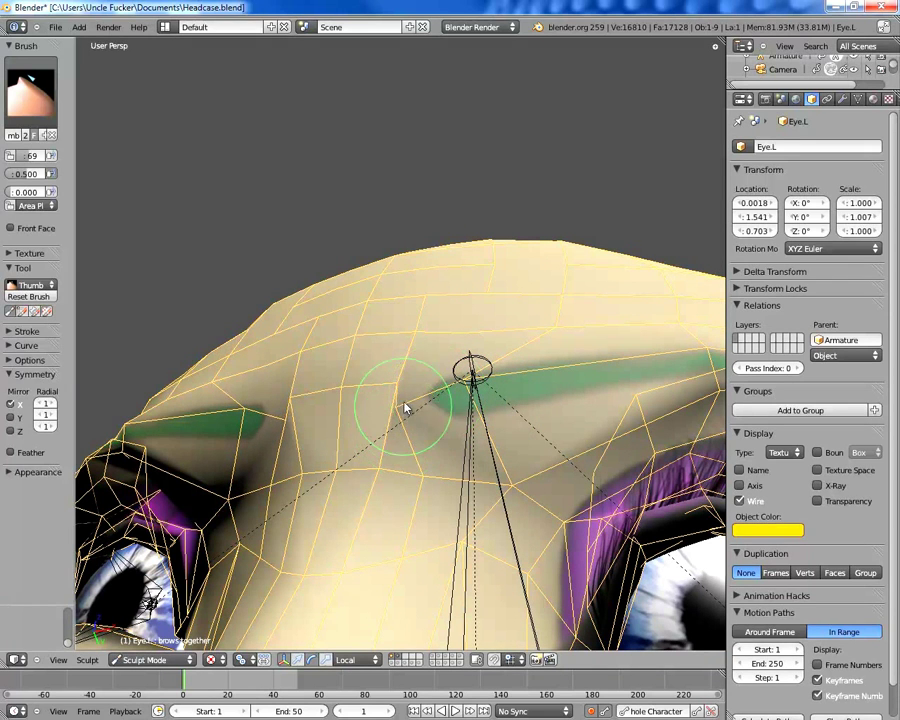
{"action": "left_click_drag", "start_coordinate": [387, 382], "coordinate": [370, 412]}
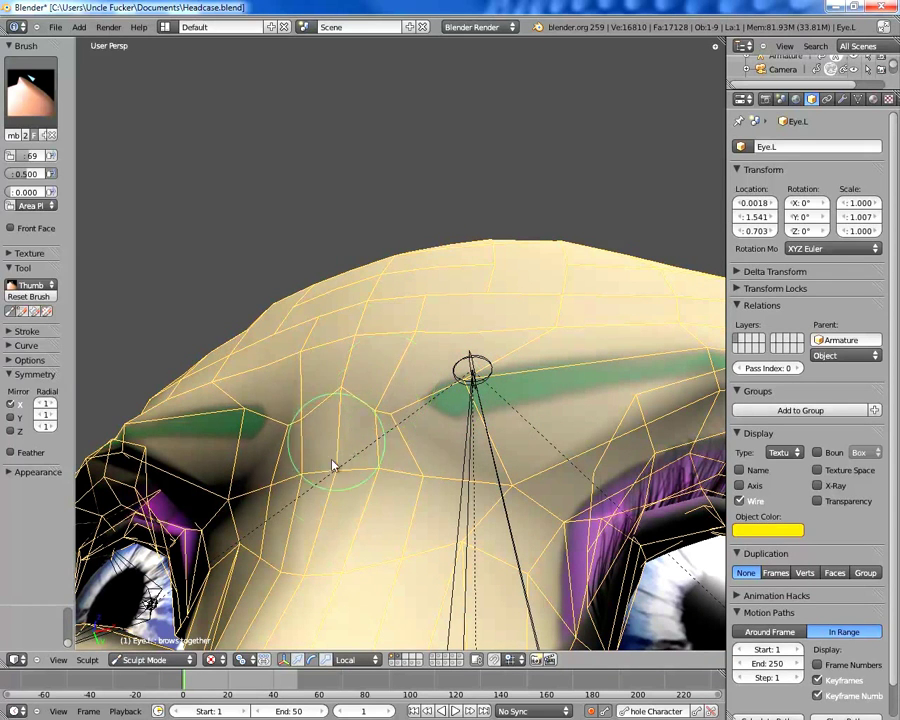
Refine the brow line with the Thumb brush, nudging its inner end and pushing the outer part of the brow inward
{"action": "mouse_move", "coordinate": [326, 478]}
{"action": "middle_mouse_down"}
{"action": "mouse_move", "coordinate": [321, 459]}
{"action": "mouse_move", "coordinate": [364, 374]}
{"action": "mouse_move", "coordinate": [368, 412]}
{"action": "mouse_move", "coordinate": [398, 480]}
{"action": "mouse_move", "coordinate": [395, 457]}
{"action": "mouse_move", "coordinate": [476, 358]}
{"action": "middle_mouse_up"}
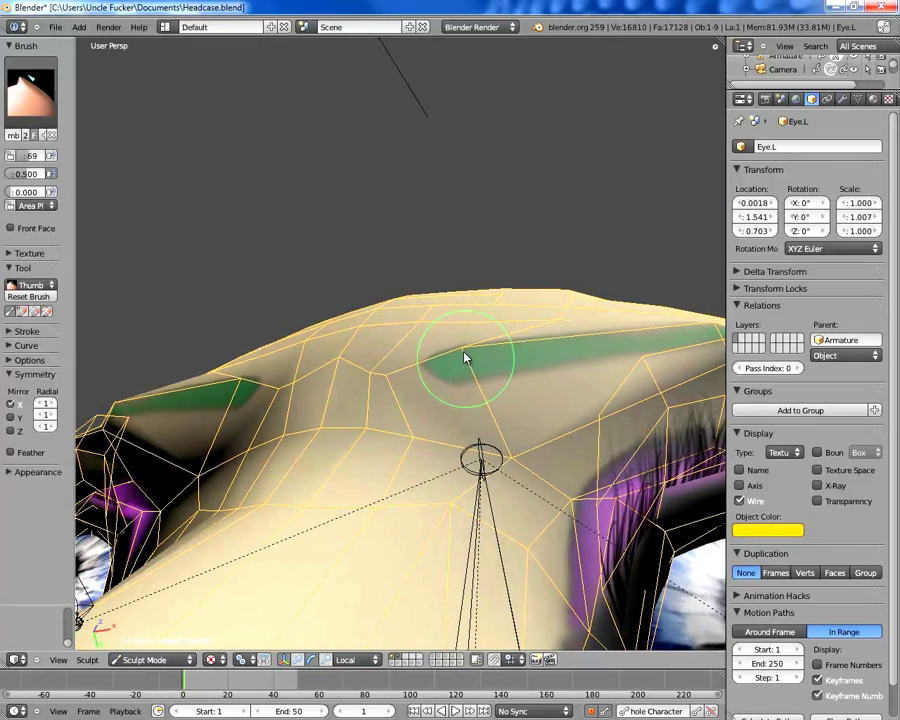
{"action": "mouse_move", "coordinate": [466, 358]}
{"action": "left_mouse_down"}
{"action": "mouse_move", "coordinate": [460, 337]}
{"action": "mouse_move", "coordinate": [472, 338]}
{"action": "left_mouse_up"}
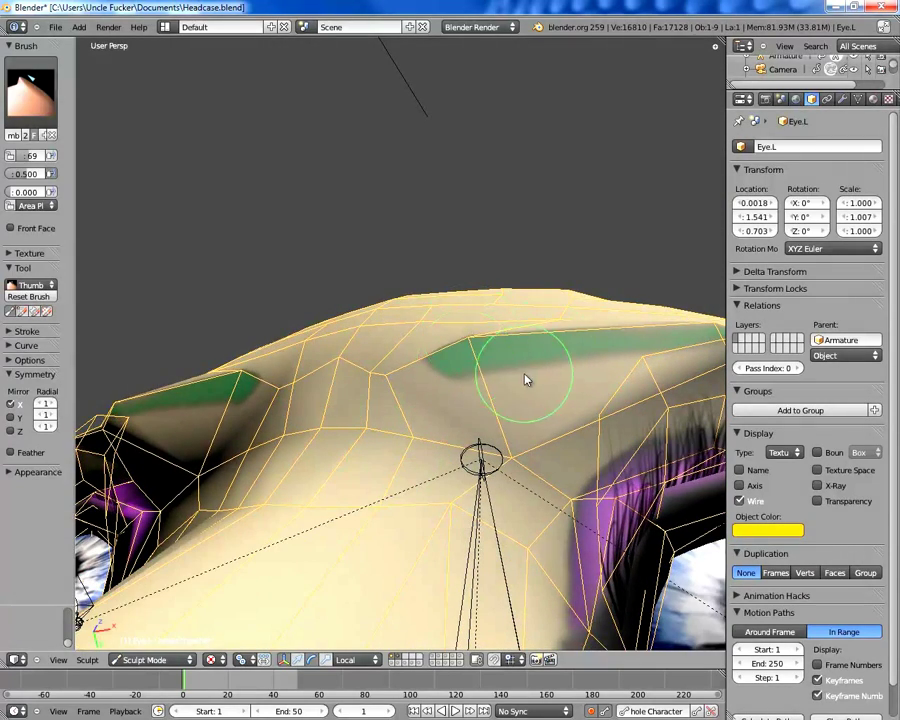
{"action": "middle_click_drag", "start_coordinate": [527, 379], "coordinate": [481, 436]}
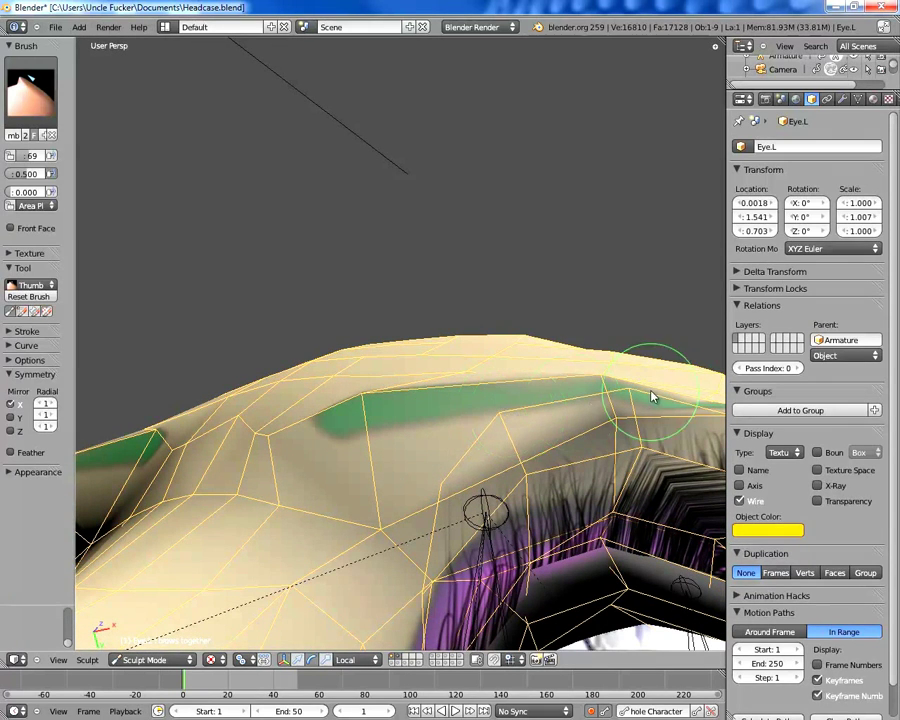
{"action": "mouse_move", "coordinate": [591, 386]}
{"action": "left_mouse_down"}
{"action": "mouse_move", "coordinate": [601, 388]}
{"action": "mouse_move", "coordinate": [567, 378]}
{"action": "mouse_move", "coordinate": [520, 382]}
{"action": "mouse_move", "coordinate": [547, 378]}
{"action": "left_mouse_up"}
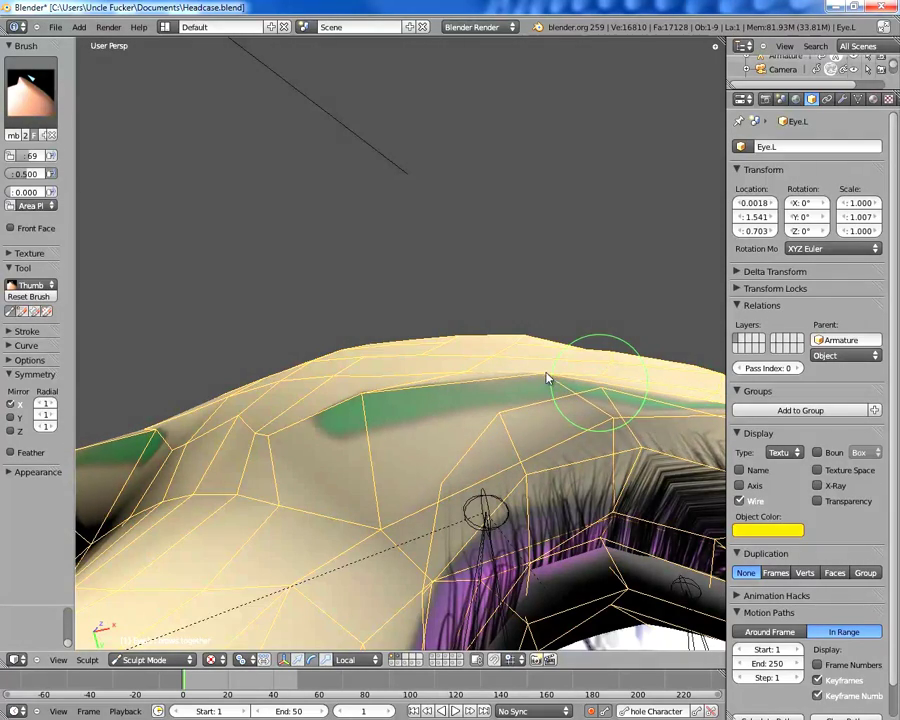
{"action": "middle_click_drag", "start_coordinate": [345, 448], "coordinate": [494, 478]}
{"action": "middle_click_drag", "start_coordinate": [458, 288], "coordinate": [438, 366]}
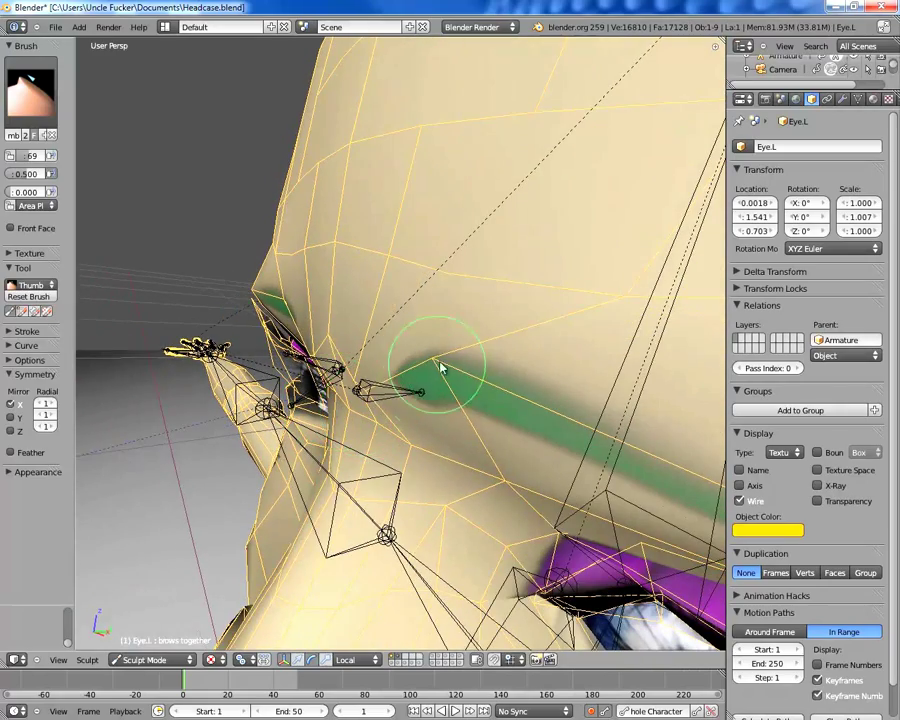
{"action": "mouse_move", "coordinate": [436, 362]}
{"action": "left_mouse_down"}
{"action": "mouse_move", "coordinate": [394, 411]}
{"action": "mouse_move", "coordinate": [393, 390]}
{"action": "mouse_move", "coordinate": [445, 373]}
{"action": "left_mouse_up"}
Switch the body mesh to Edit Mode and move the vertex beside the centre line between the brows slightly outward
{"action": "scroll", "coordinate": [377, 345], "scroll_direction": "down", "scroll_amount": 5}
{"action": "mouse_move", "coordinate": [377, 345]}
{"action": "middle_mouse_down"}
{"action": "mouse_move", "coordinate": [358, 322]}
{"action": "mouse_move", "coordinate": [372, 336]}
{"action": "mouse_move", "coordinate": [484, 340]}
{"action": "middle_mouse_up"}
{"action": "scroll", "coordinate": [358, 322], "scroll_direction": "up", "scroll_amount": 2}
{"action": "scroll", "coordinate": [486, 340], "scroll_direction": "down", "scroll_amount": 4}
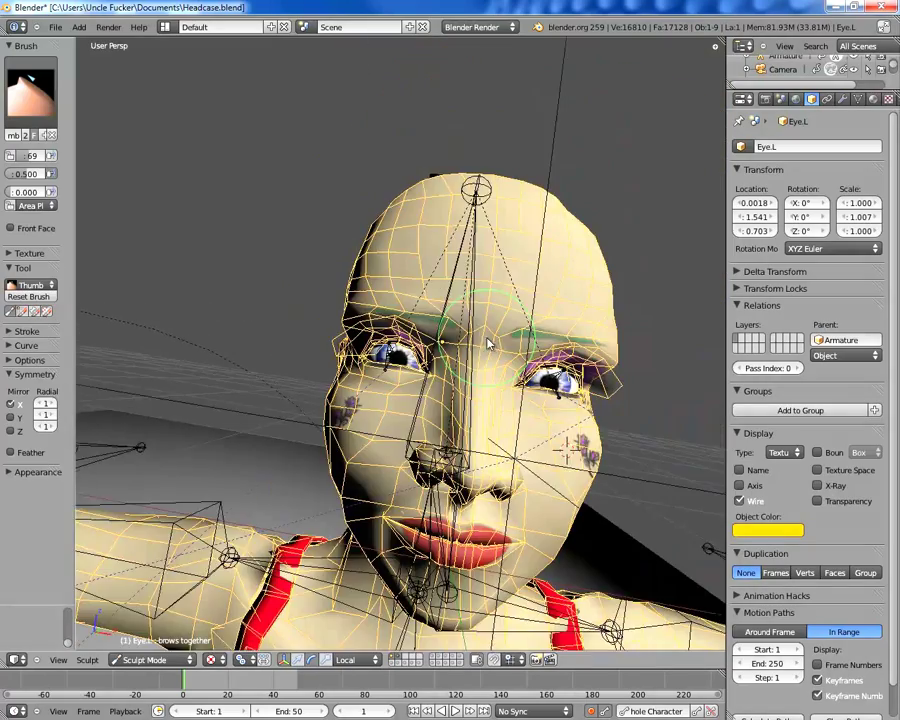
{"action": "scroll", "coordinate": [469, 352], "scroll_direction": "up", "scroll_amount": 3}
{"action": "mouse_move", "coordinate": [355, 426]}
{"action": "middle_mouse_down"}
{"action": "mouse_move", "coordinate": [424, 327]}
{"action": "mouse_move", "coordinate": [432, 287]}
{"action": "mouse_move", "coordinate": [440, 311]}
{"action": "mouse_move", "coordinate": [417, 516]}
{"action": "mouse_move", "coordinate": [246, 437]}
{"action": "mouse_move", "coordinate": [367, 486]}
{"action": "mouse_move", "coordinate": [423, 370]}
{"action": "mouse_move", "coordinate": [404, 388]}
{"action": "middle_mouse_up"}
{"action": "key", "text": "Tab"}
{"action": "right_click", "coordinate": [372, 402]}
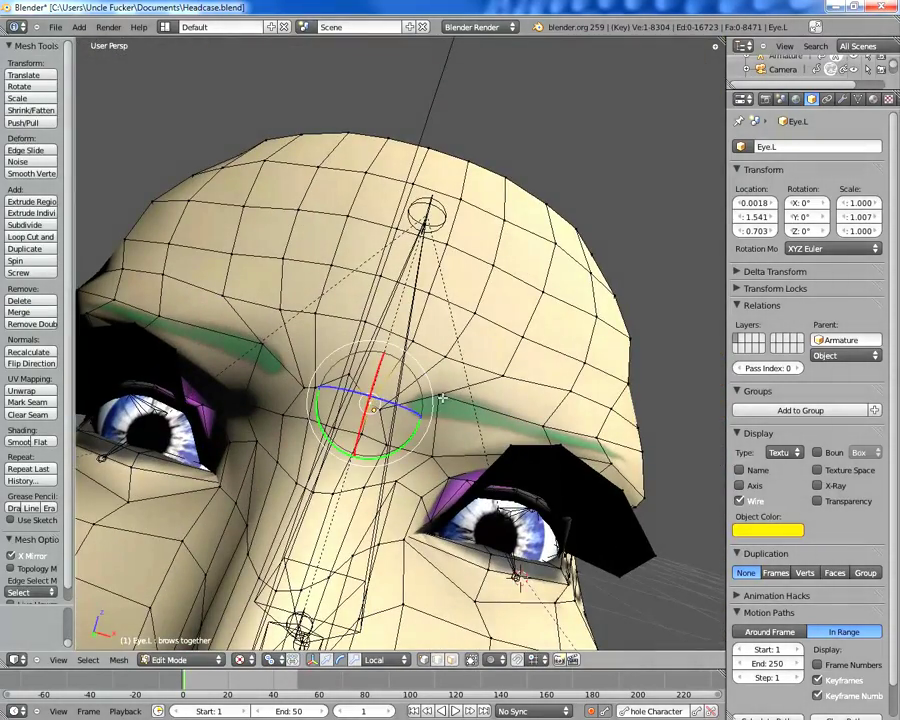
{"action": "key", "text": "g"}
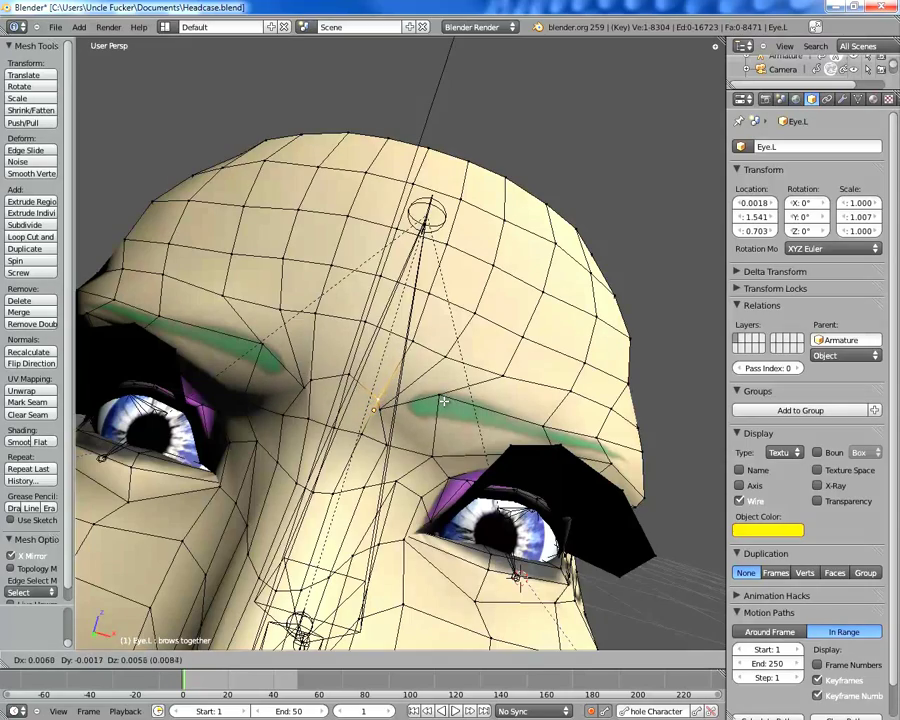
{"action": "left_click", "coordinate": [444, 401]}
Reposition the vertex beside the centre line from a side angle, and lower the centre-line vertex between the brows
{"action": "middle_click_drag", "start_coordinate": [236, 350], "coordinate": [532, 213]}
{"action": "scroll", "coordinate": [313, 342], "scroll_direction": "up", "scroll_amount": 4}
{"action": "key", "text": "g"}
{"action": "left_click", "coordinate": [440, 453]}
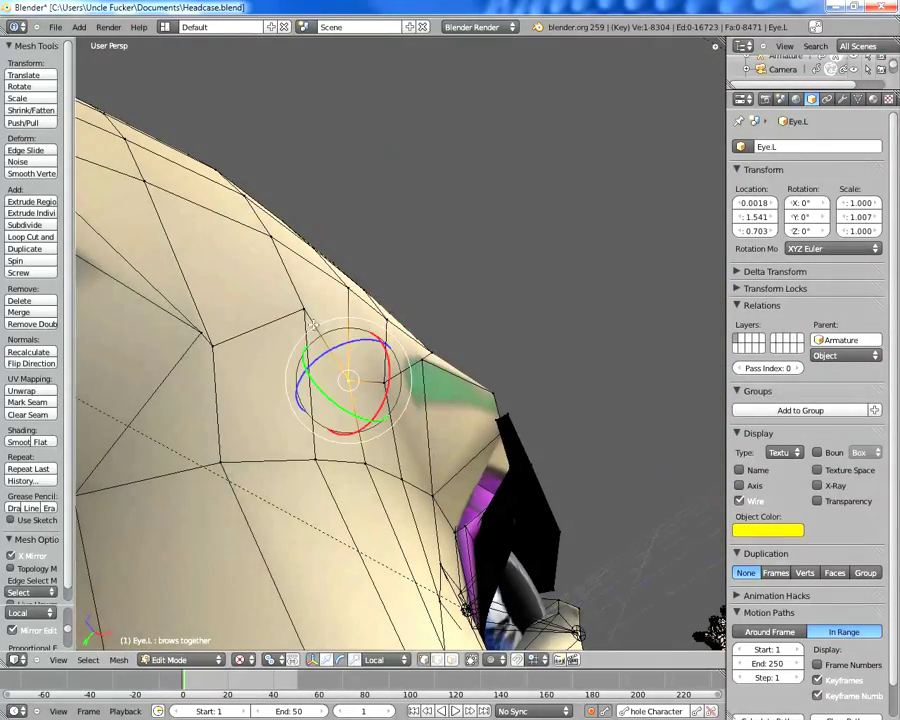
{"action": "right_click", "coordinate": [309, 316]}
{"action": "key", "text": "g"}
{"action": "left_click", "coordinate": [302, 350]}
Raise the two mirrored vertices between the brows along global Z until they are level with the centre-line vertex
{"action": "middle_click_drag", "start_coordinate": [332, 384], "coordinate": [412, 165]}
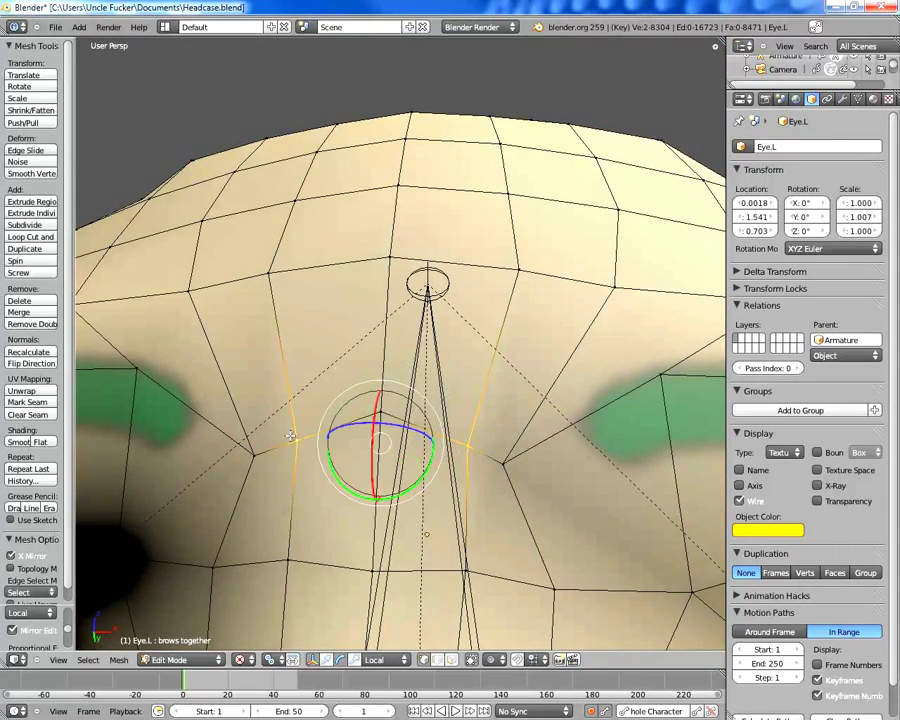
{"action": "middle_click_drag", "start_coordinate": [290, 436], "coordinate": [393, 341]}
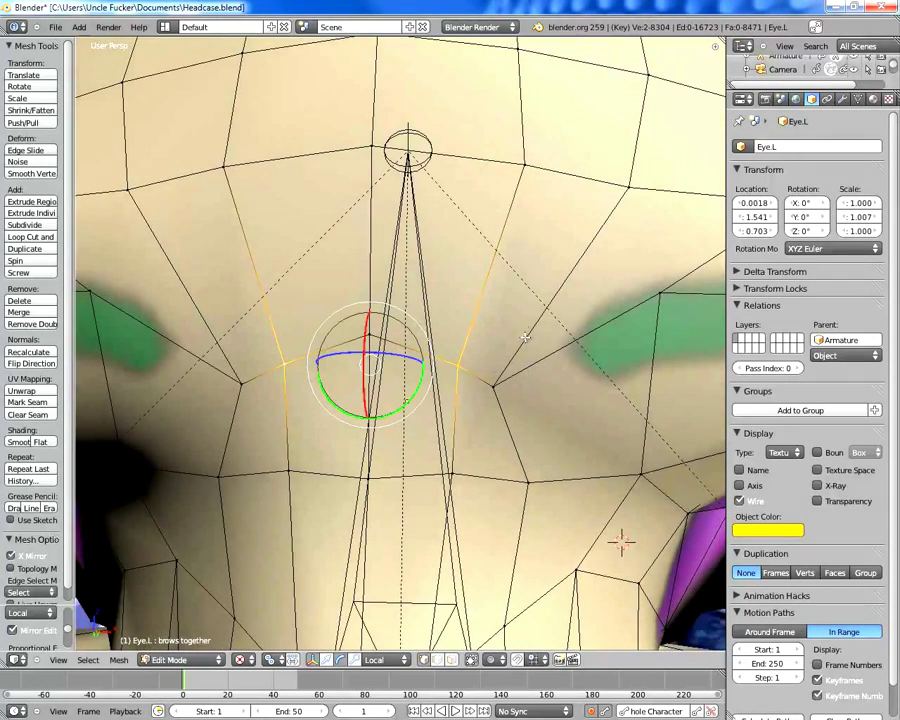
{"action": "key", "text": "g"}
{"action": "key", "text": "z"}
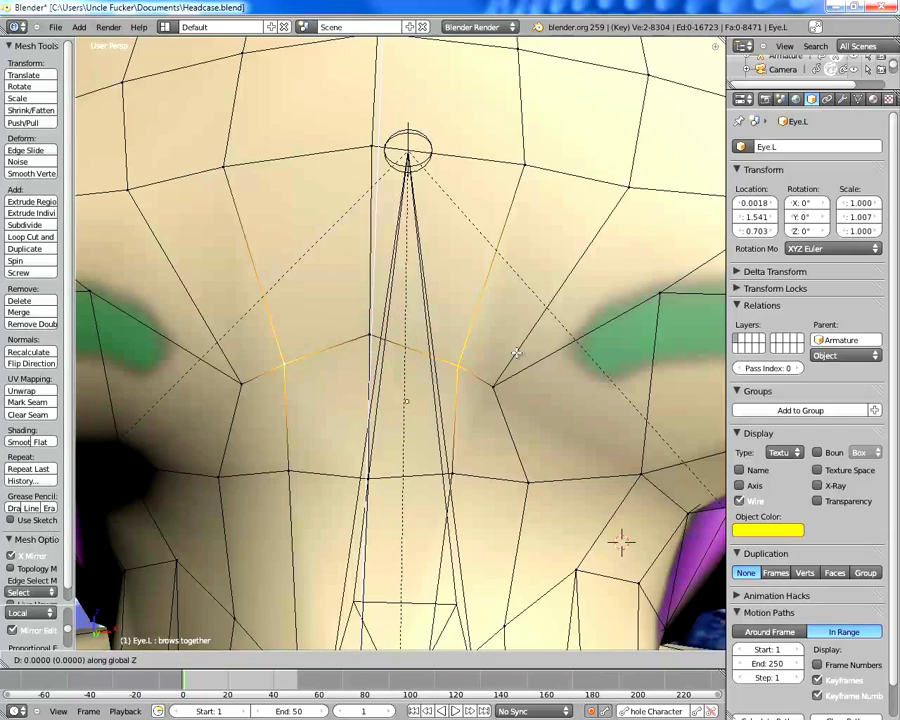
{"action": "left_click", "coordinate": [516, 323]}
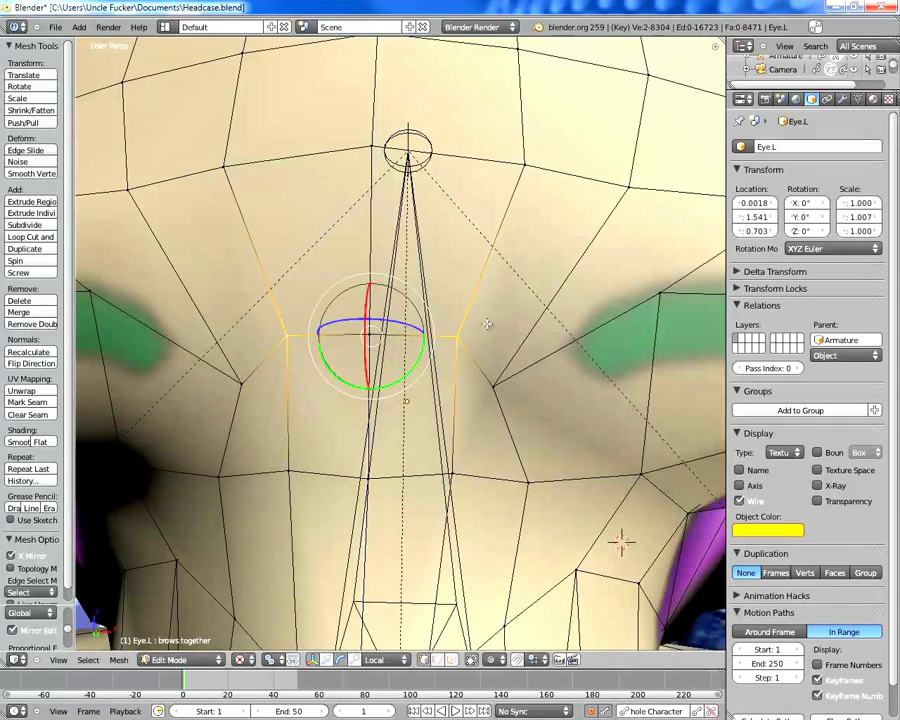
Scale the two vertices between the brows closer together along the global X axis
{"action": "middle_click_drag", "start_coordinate": [516, 323], "coordinate": [378, 346]}
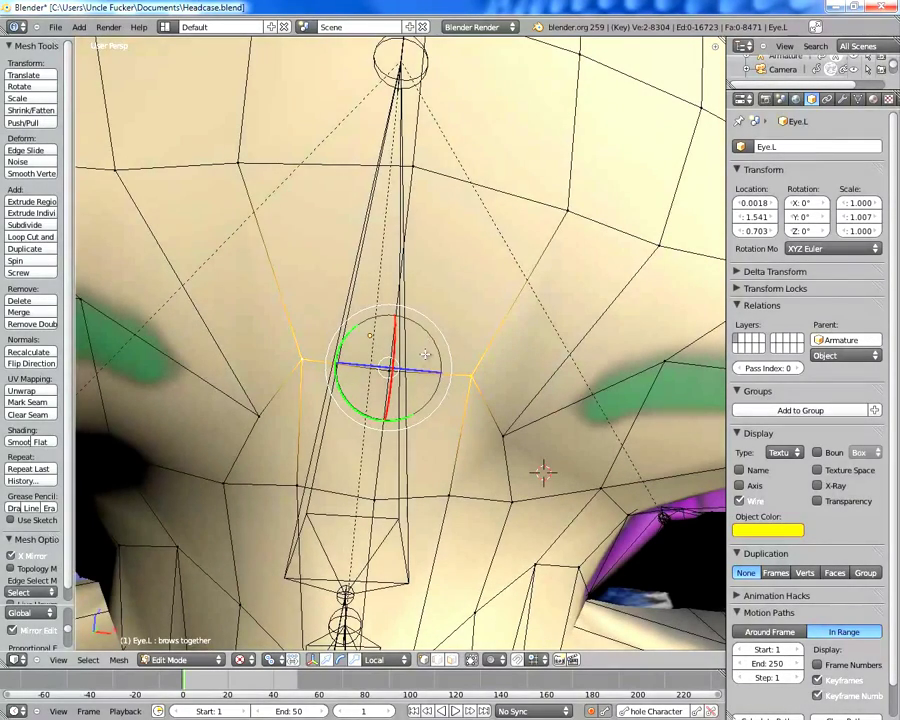
{"action": "key", "text": "s"}
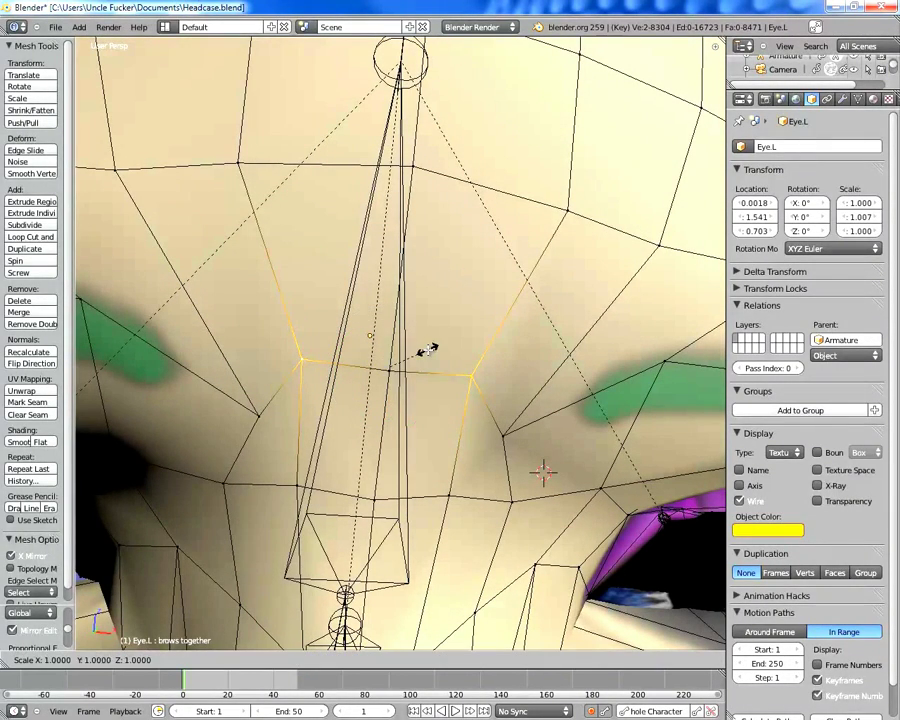
{"action": "key", "text": "x"}
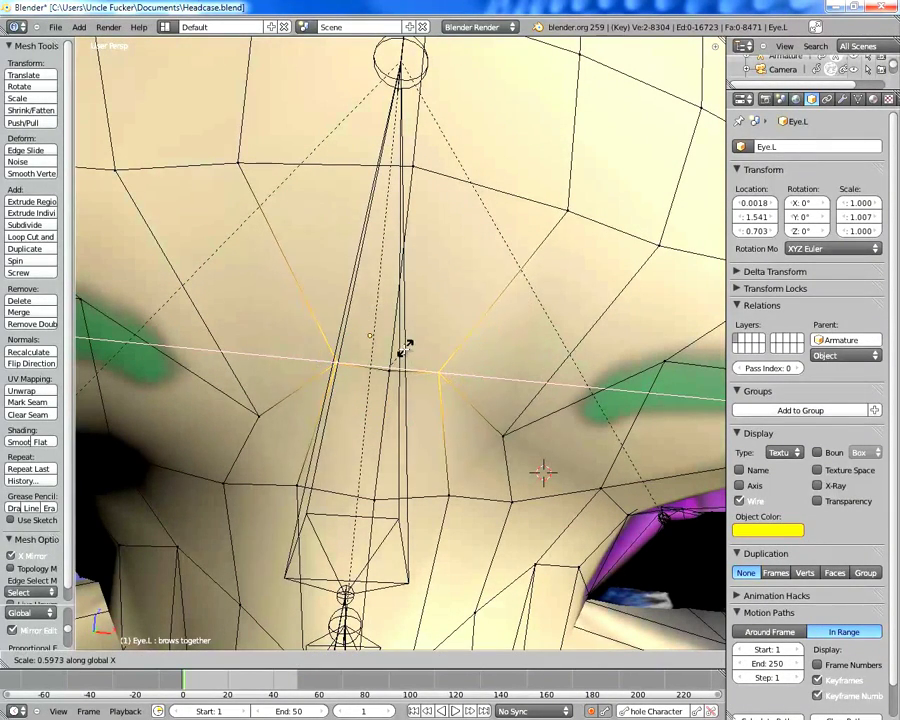
{"action": "left_click", "coordinate": [418, 350]}
{"action": "middle_click_drag", "start_coordinate": [422, 353], "coordinate": [406, 297]}
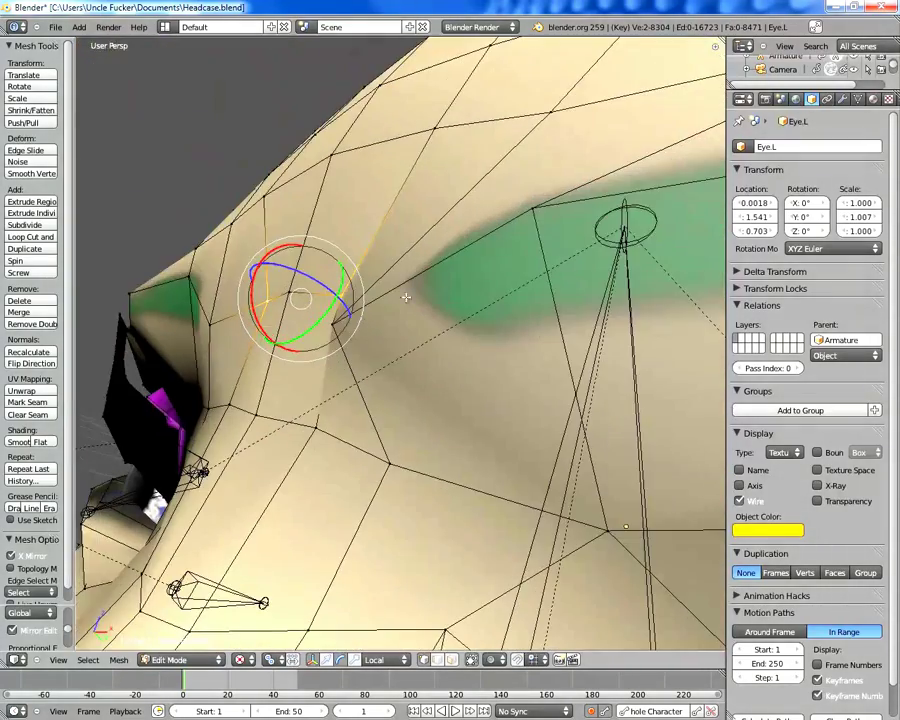
Add the next vertex to the selection and move the three vertices around the brow's inner end about 0.022 toward the centre line
{"action": "middle_click_drag", "start_coordinate": [540, 207], "coordinate": [531, 143]}
{"action": "right_click", "coordinate": [464, 145], "text": "shift"}
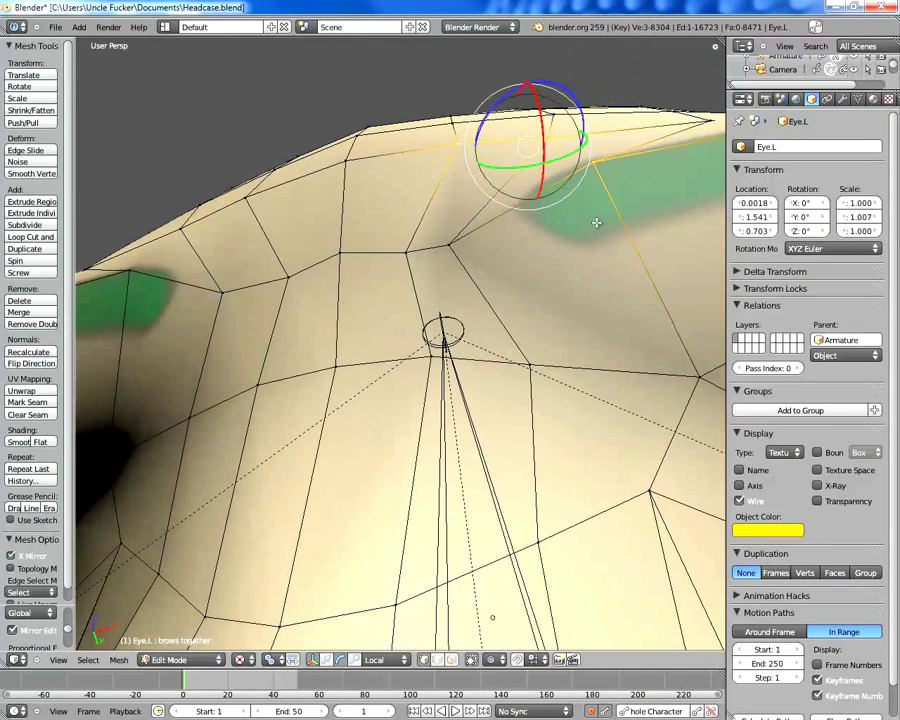
{"action": "key", "text": "g"}
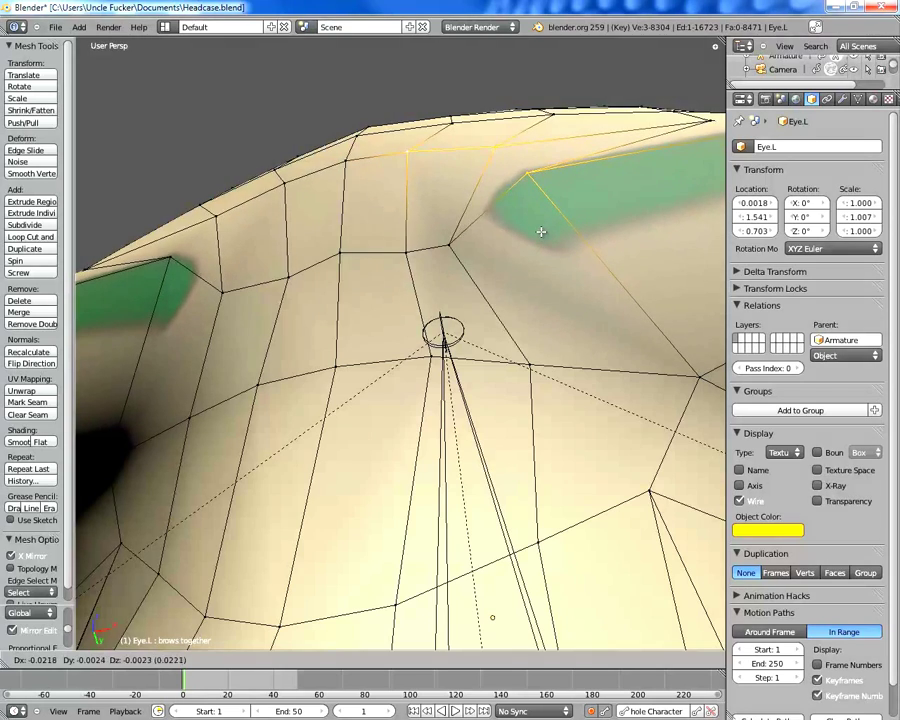
{"action": "left_click", "coordinate": [540, 233]}
{"action": "middle_click_drag", "start_coordinate": [540, 233], "coordinate": [475, 455]}
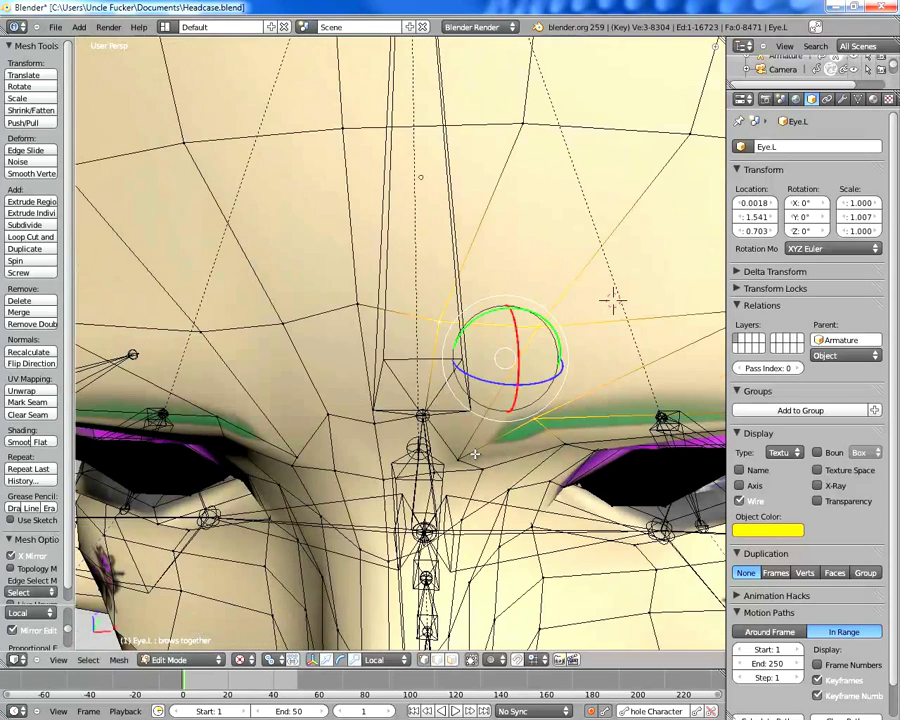
Nudge the vertex between the brows, add its neighbour across the centre line, and shift the pair about 0.015 forward along global Y
{"action": "right_click", "coordinate": [440, 416]}
{"action": "key", "text": "g"}
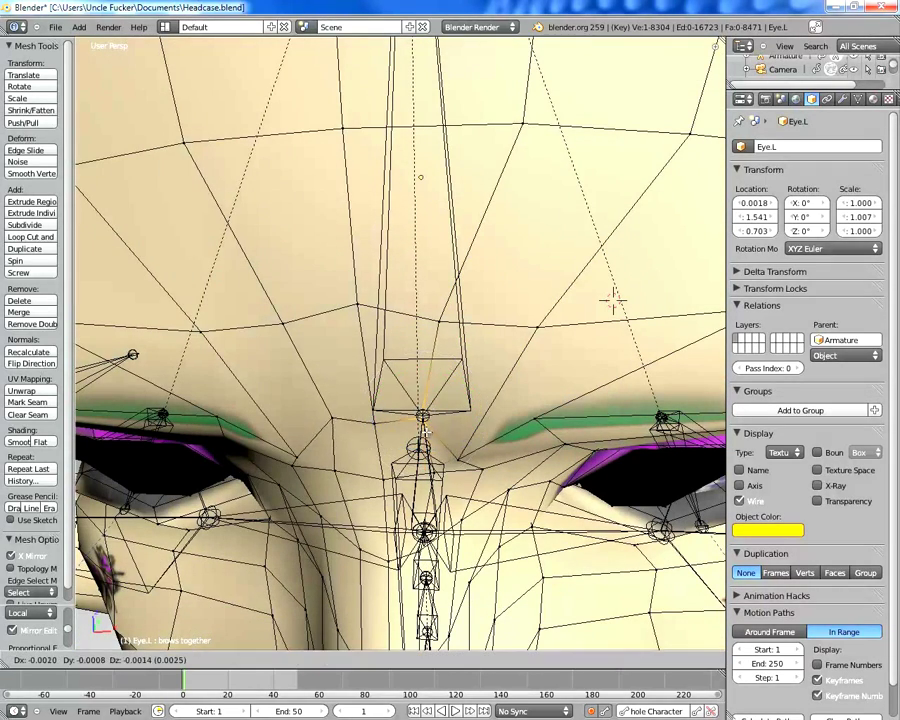
{"action": "left_click", "coordinate": [420, 420]}
{"action": "right_click", "coordinate": [376, 418], "text": "shift"}
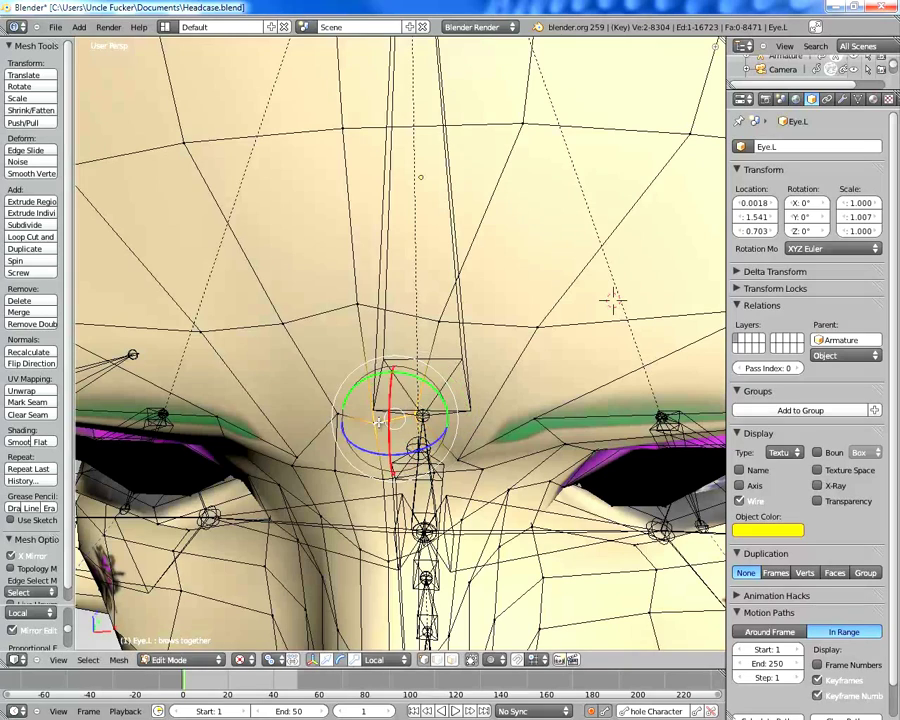
{"action": "middle_click_drag", "start_coordinate": [507, 418], "coordinate": [448, 473]}
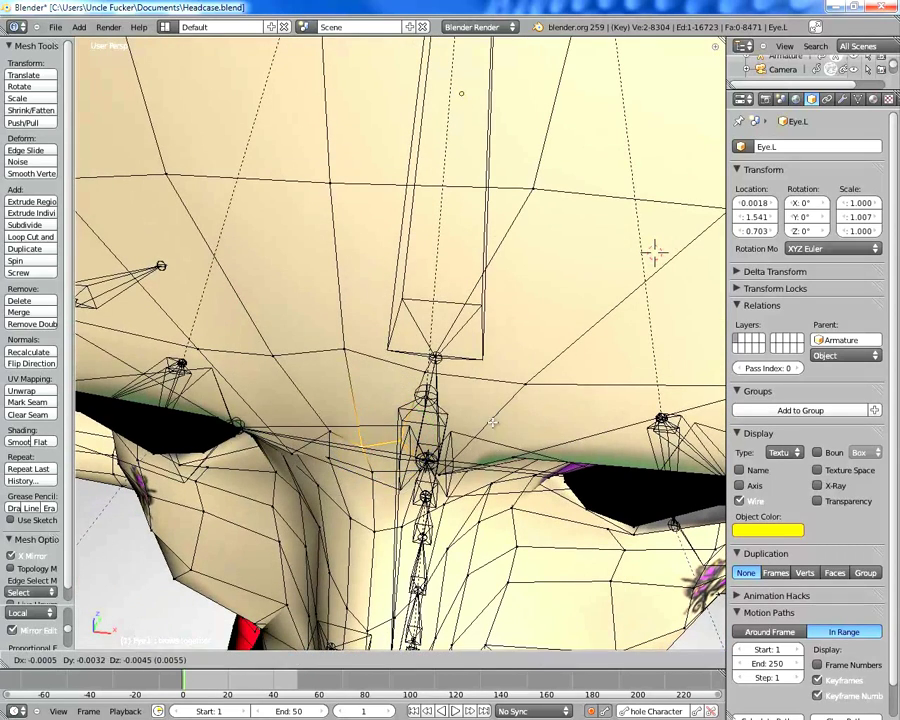
{"action": "key", "text": "y"}
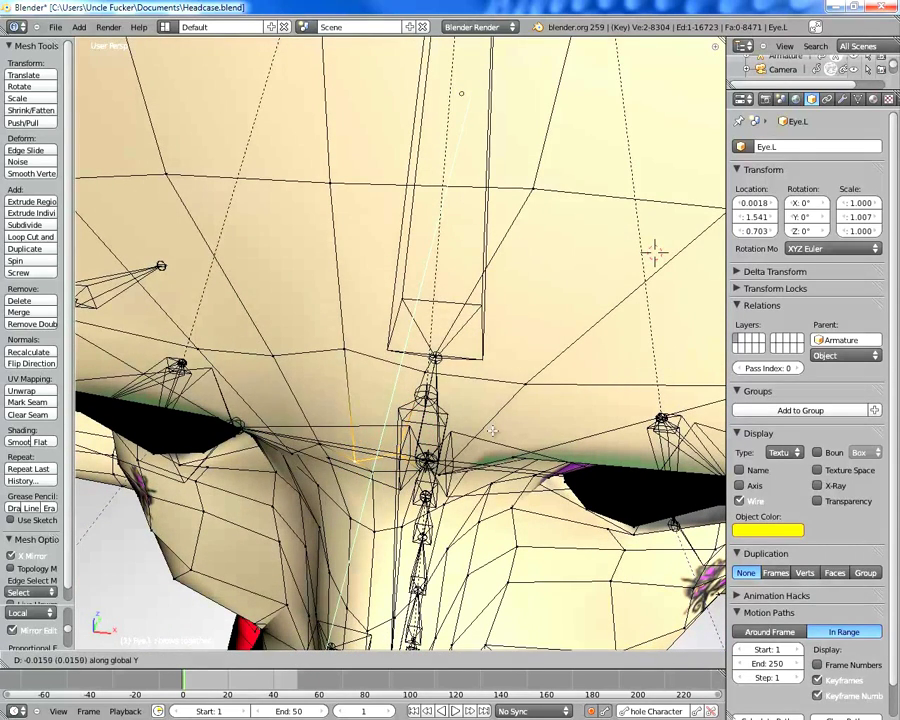
{"action": "left_click", "coordinate": [492, 428]}
Push the single vertex between the brows back about 0.009 along global Y
{"action": "middle_click_drag", "start_coordinate": [492, 428], "coordinate": [401, 500]}
{"action": "right_click", "coordinate": [397, 450]}
{"action": "key", "text": "g"}
{"action": "key", "text": "y"}
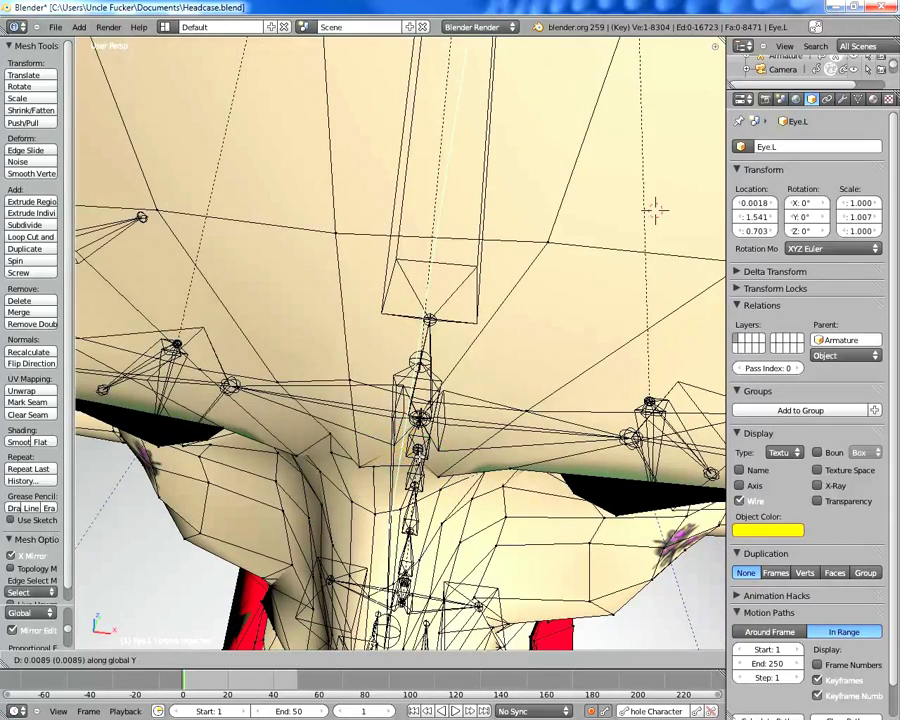
{"action": "left_click", "coordinate": [420, 438]}
Lower the vertex at the brow's inner end and shift it slightly inward
{"action": "middle_click_drag", "start_coordinate": [420, 438], "coordinate": [598, 438]}
{"action": "right_click", "coordinate": [556, 374]}
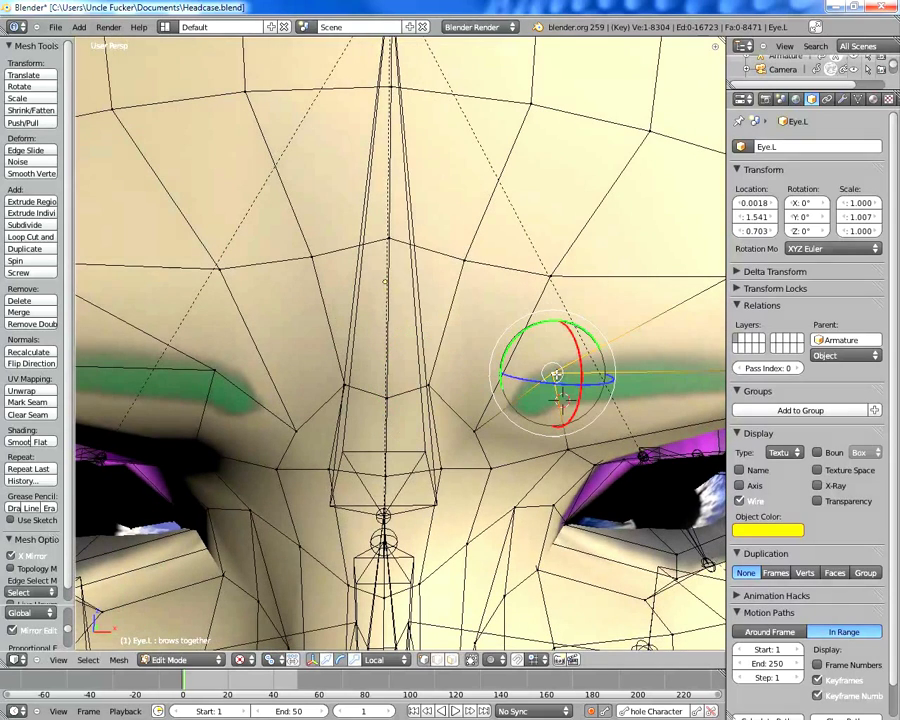
{"action": "key", "text": "g"}
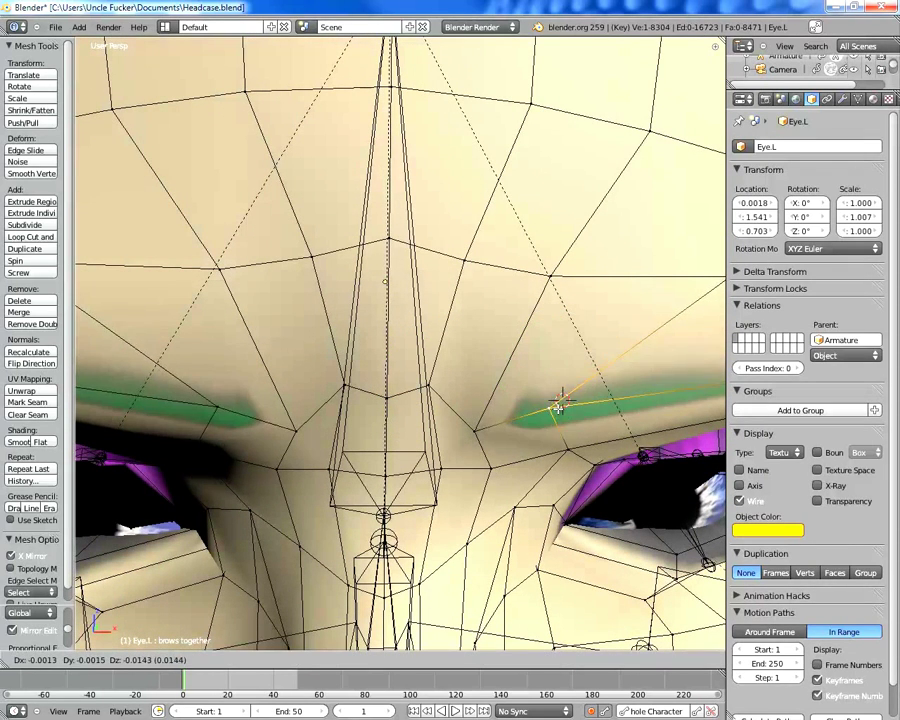
{"action": "left_click", "coordinate": [441, 432]}
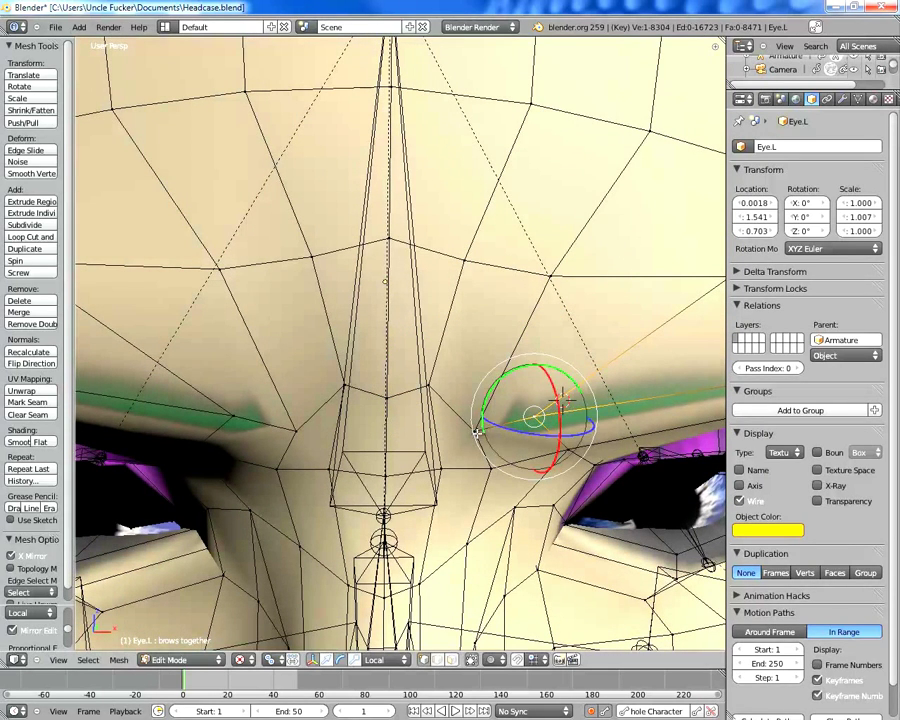
Move the vertex just inside the brow's inner end about 0.02 outward and upward toward the brow
{"action": "right_click", "coordinate": [477, 433]}
{"action": "middle_click_drag", "start_coordinate": [485, 432], "coordinate": [470, 452]}
{"action": "key", "text": "g"}
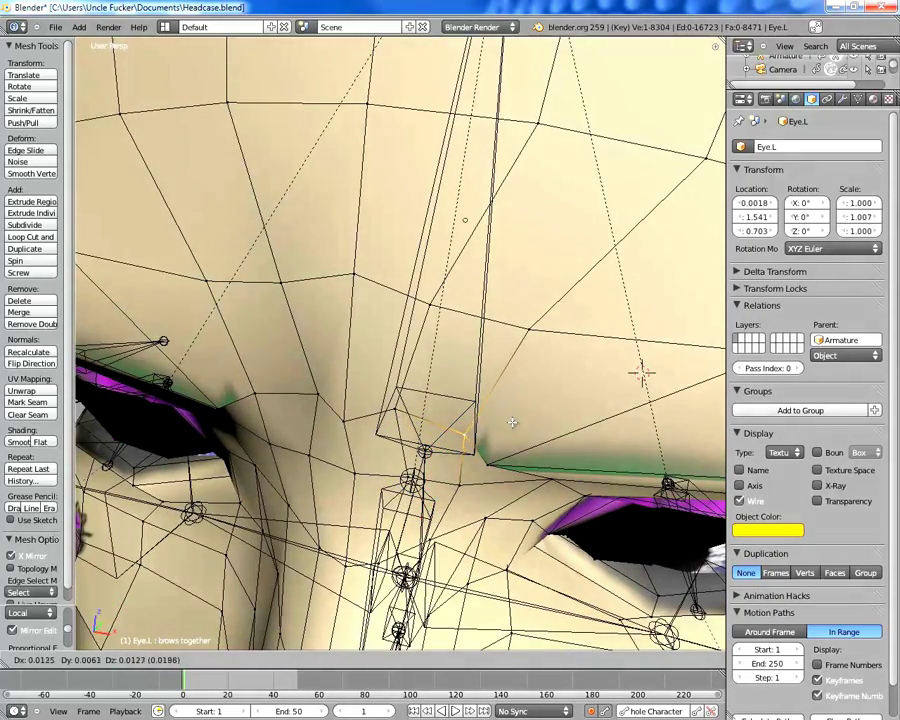
{"action": "left_click", "coordinate": [512, 422]}
Shift the vertex on the nose bridge below the brows about 0.013 toward the centre line
{"action": "middle_click_drag", "start_coordinate": [512, 422], "coordinate": [403, 341]}
{"action": "scroll", "coordinate": [341, 448], "scroll_direction": "down", "scroll_amount": 4}
{"action": "scroll", "coordinate": [350, 500], "scroll_direction": "down", "scroll_amount": 3}
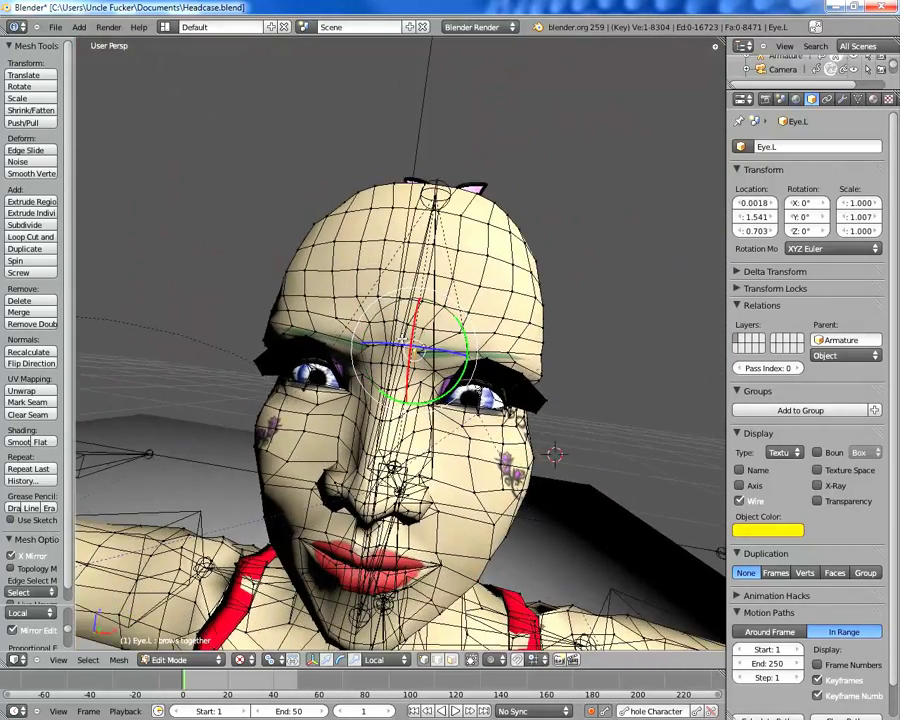
{"action": "scroll", "coordinate": [287, 244], "scroll_direction": "up", "scroll_amount": 6}
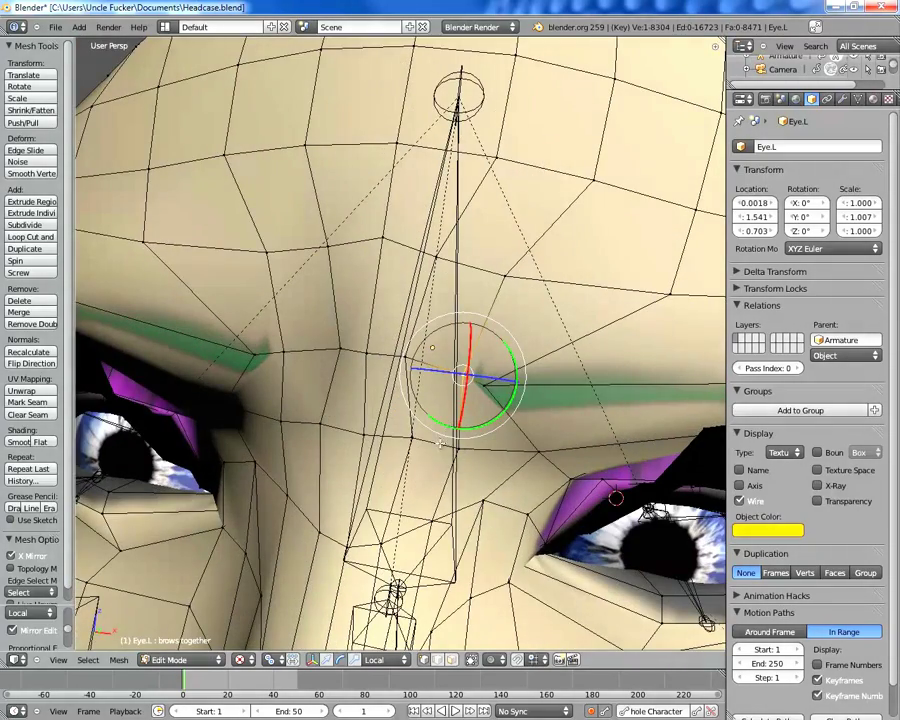
{"action": "middle_click_drag", "start_coordinate": [432, 347], "coordinate": [381, 239]}
{"action": "key", "text": "g"}
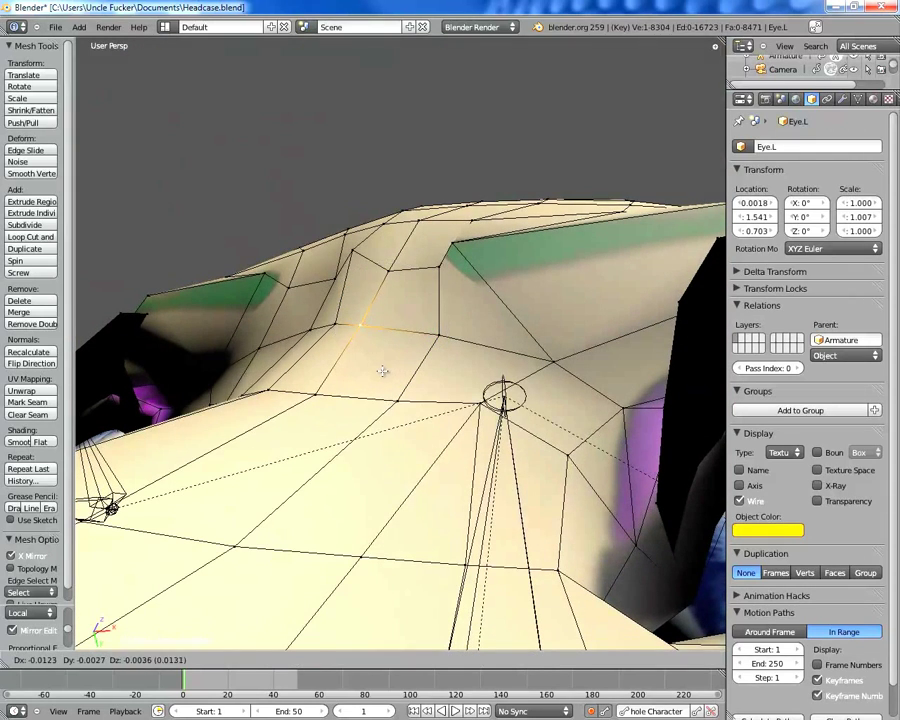
{"action": "left_click", "coordinate": [382, 371]}
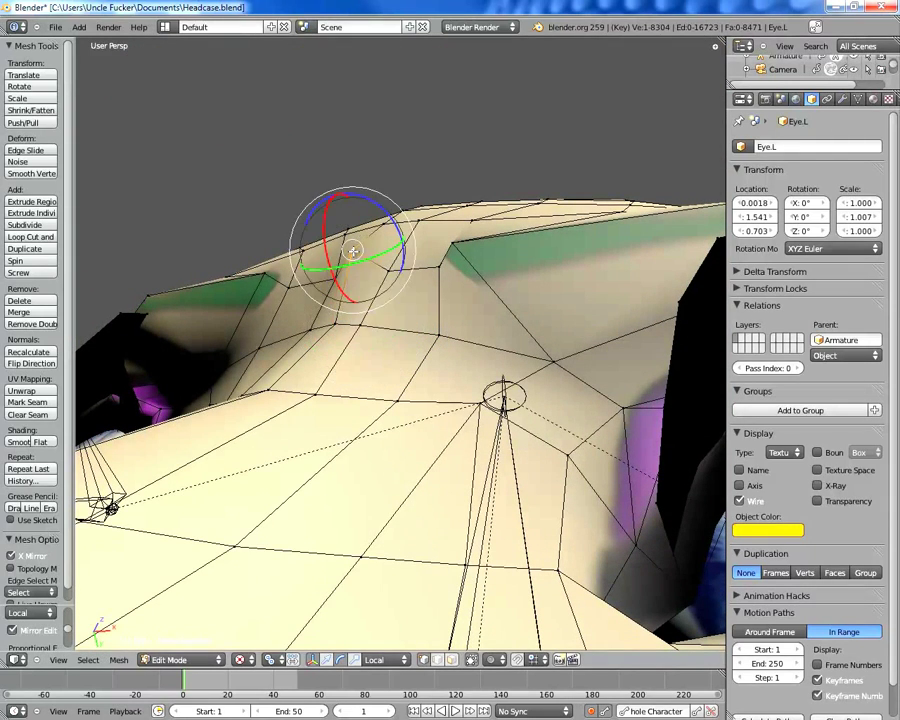
Reposition the centre vertex between the brows and its neighbour one after the other to smooth the crease
{"action": "key", "text": "g"}
{"action": "left_click", "coordinate": [360, 264]}
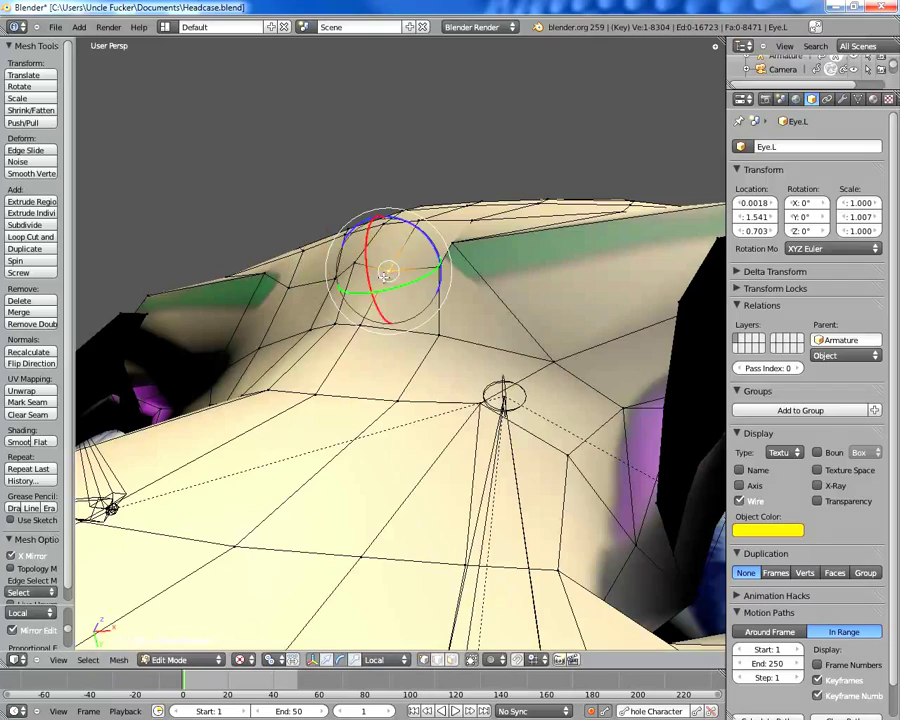
{"action": "key", "text": "g"}
{"action": "left_click", "coordinate": [395, 272]}
Select the two connected vertices at the brow's inner end and adjust their position slightly from a raised angle
{"action": "middle_click_drag", "start_coordinate": [396, 274], "coordinate": [555, 352]}
{"action": "scroll", "coordinate": [480, 375], "scroll_direction": "down", "scroll_amount": 3}
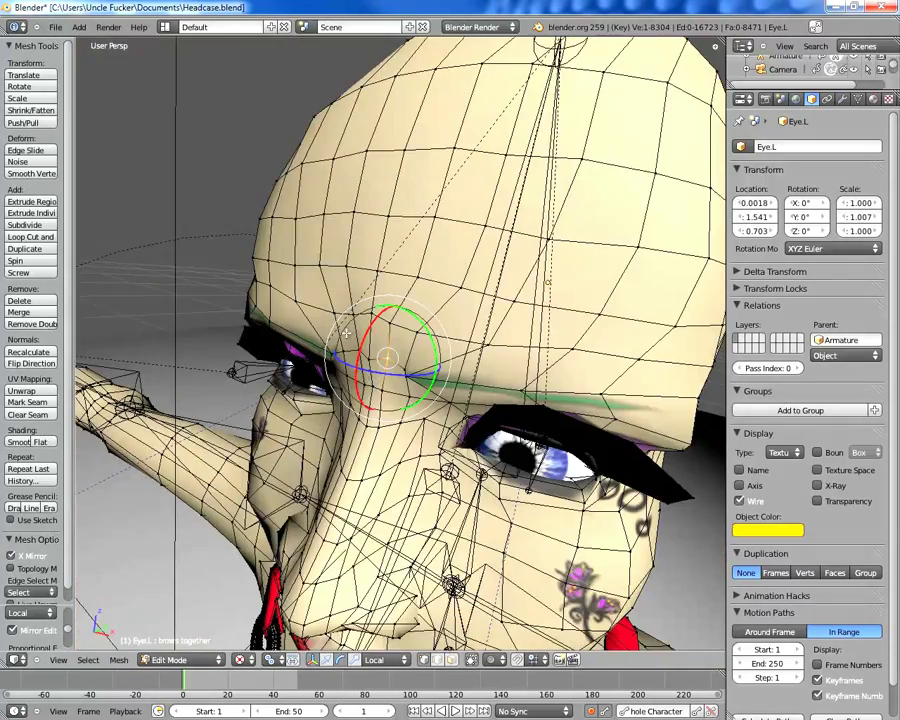
{"action": "middle_click_drag", "start_coordinate": [352, 410], "coordinate": [582, 320]}
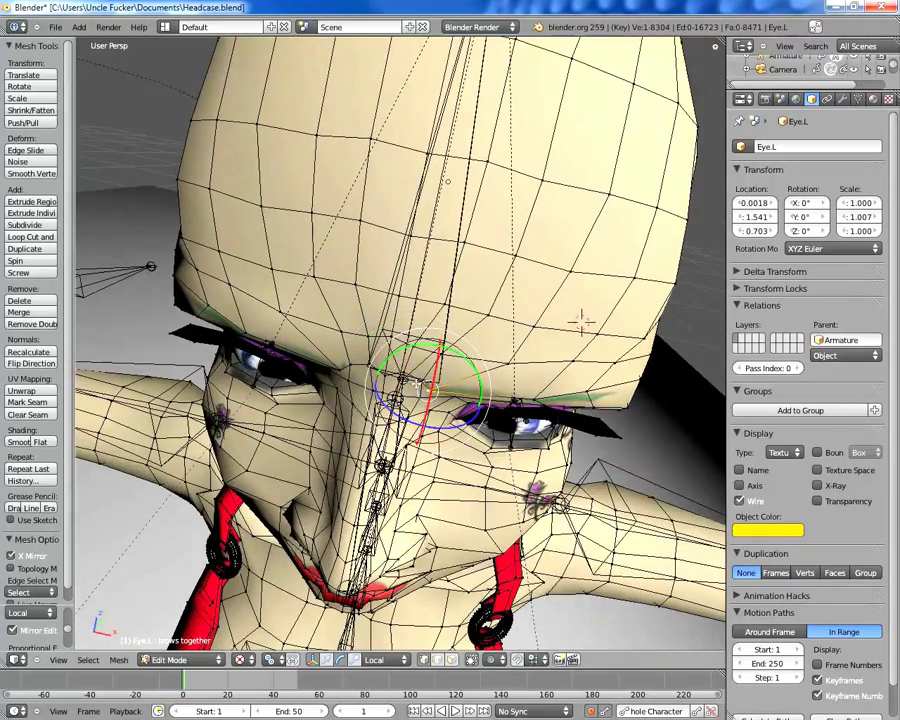
{"action": "middle_click_drag", "start_coordinate": [421, 383], "coordinate": [408, 386]}
{"action": "scroll", "coordinate": [418, 400], "scroll_direction": "up", "scroll_amount": 2}
{"action": "key", "text": "g"}
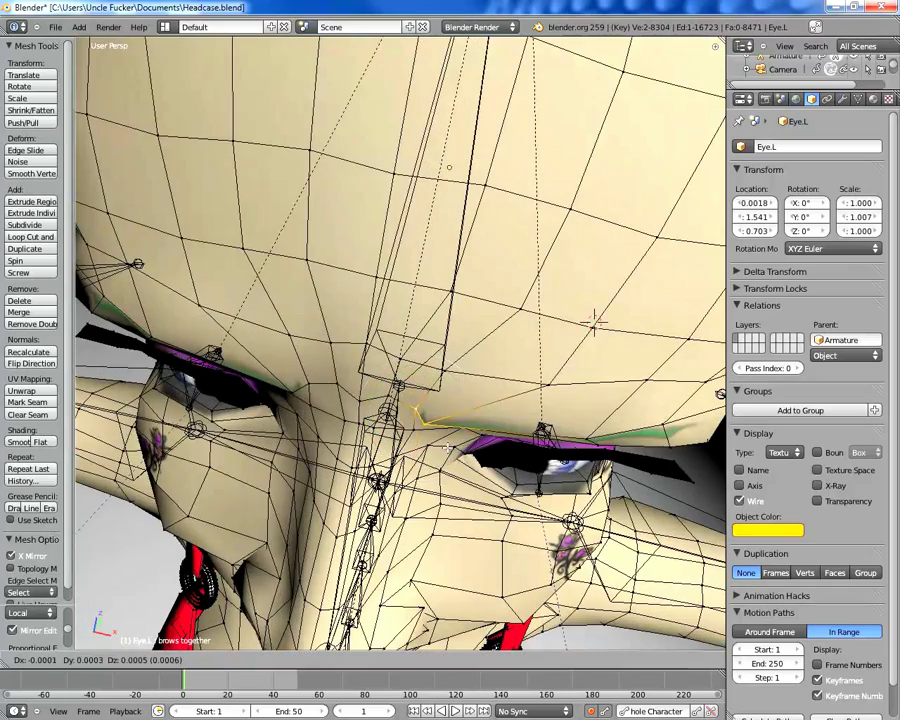
{"action": "left_click", "coordinate": [434, 445]}
Nudge a forehead vertex above the brow inward, and move the next one closer to the centre by about 0.034
{"action": "middle_click_drag", "start_coordinate": [434, 445], "coordinate": [470, 383]}
{"action": "scroll", "coordinate": [537, 356], "scroll_direction": "down", "scroll_amount": 2}
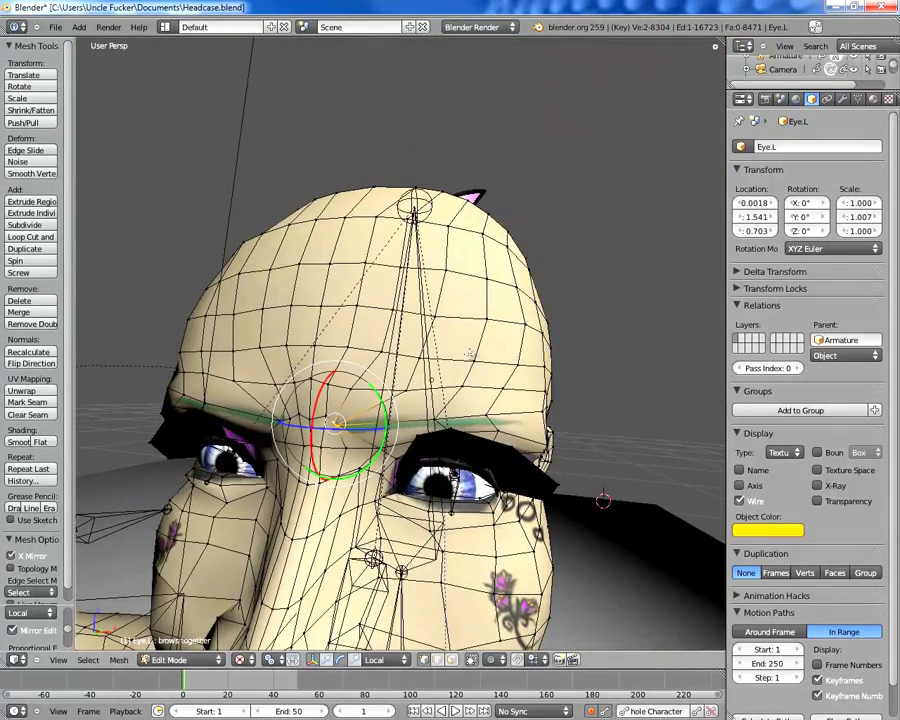
{"action": "middle_click_drag", "start_coordinate": [415, 407], "coordinate": [364, 499]}
{"action": "middle_click_drag", "start_coordinate": [355, 425], "coordinate": [325, 395]}
{"action": "key", "text": "g"}
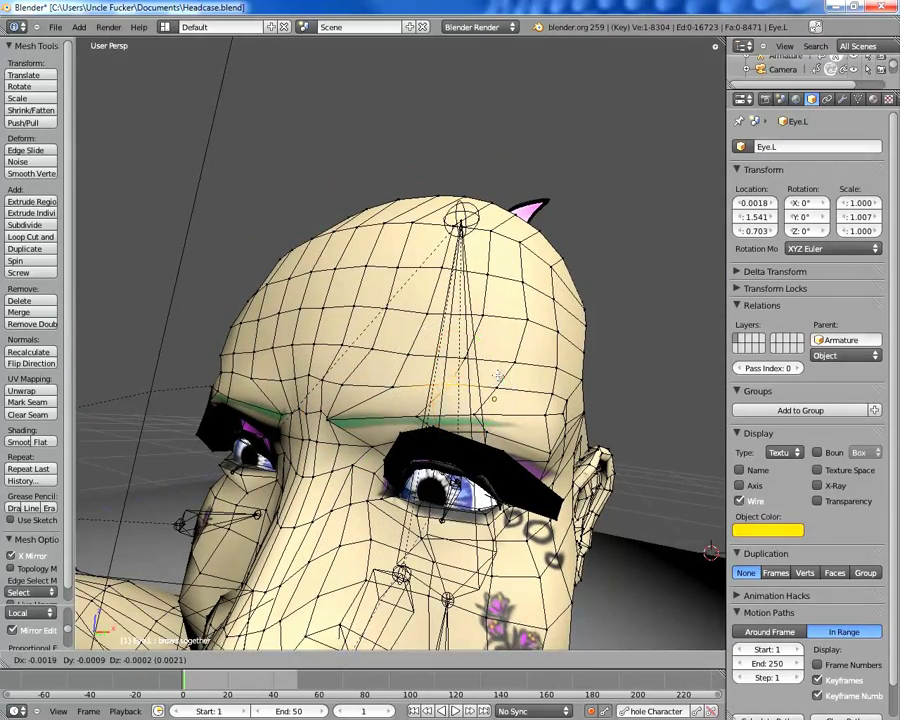
{"action": "left_click", "coordinate": [493, 376]}
{"action": "key", "text": "g"}
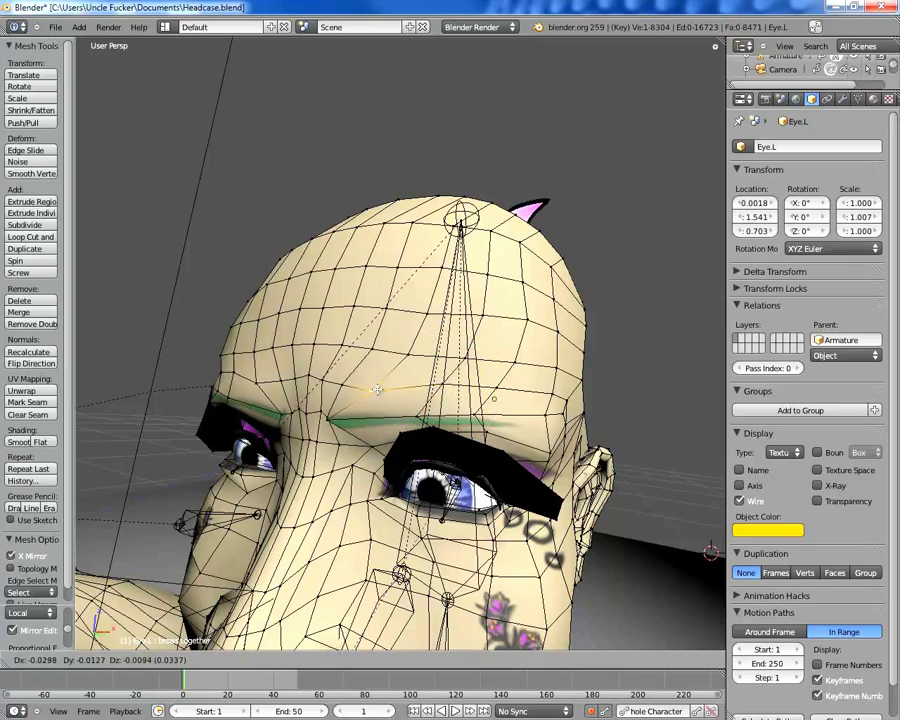
{"action": "left_click", "coordinate": [380, 385]}
Move the vertex on the side of the nose below the eye's inner corner about 0.011 inward
{"action": "middle_click_drag", "start_coordinate": [380, 385], "coordinate": [424, 420]}
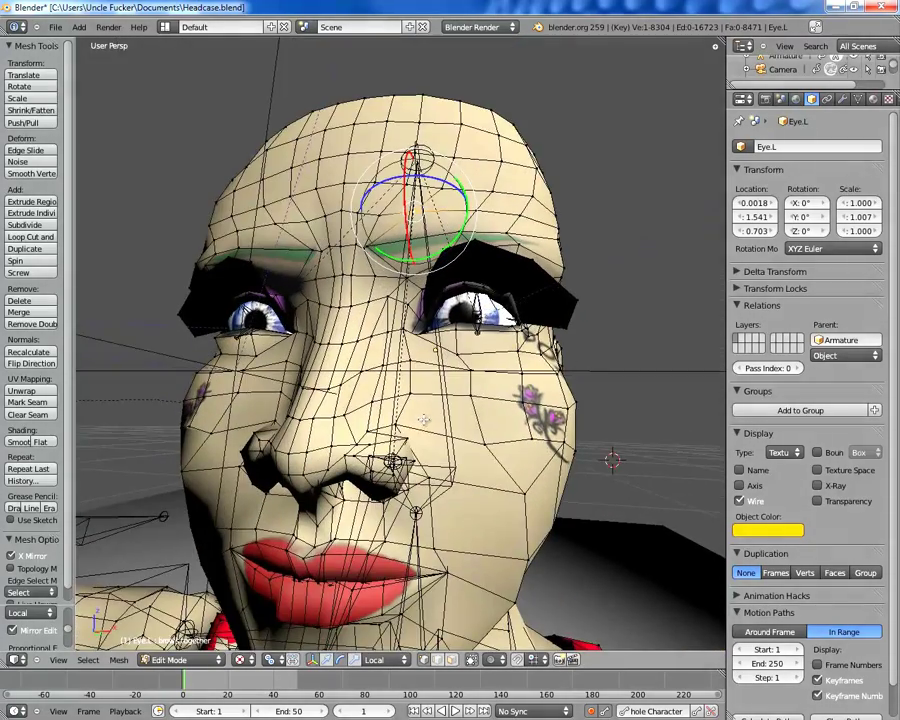
{"action": "right_click", "coordinate": [398, 422]}
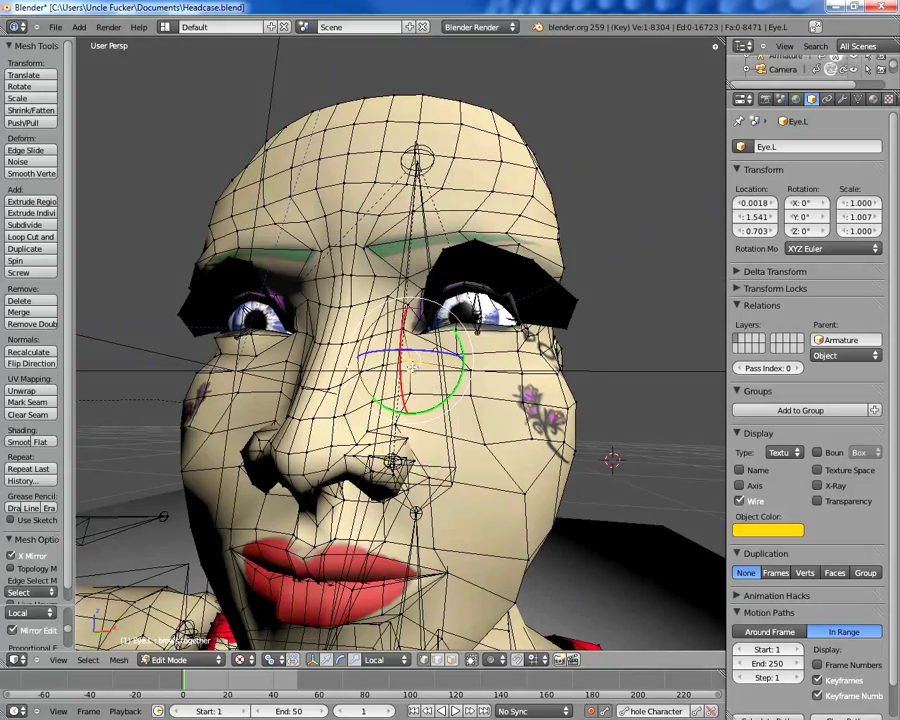
{"action": "middle_click_drag", "start_coordinate": [415, 372], "coordinate": [432, 376]}
{"action": "key", "text": "g"}
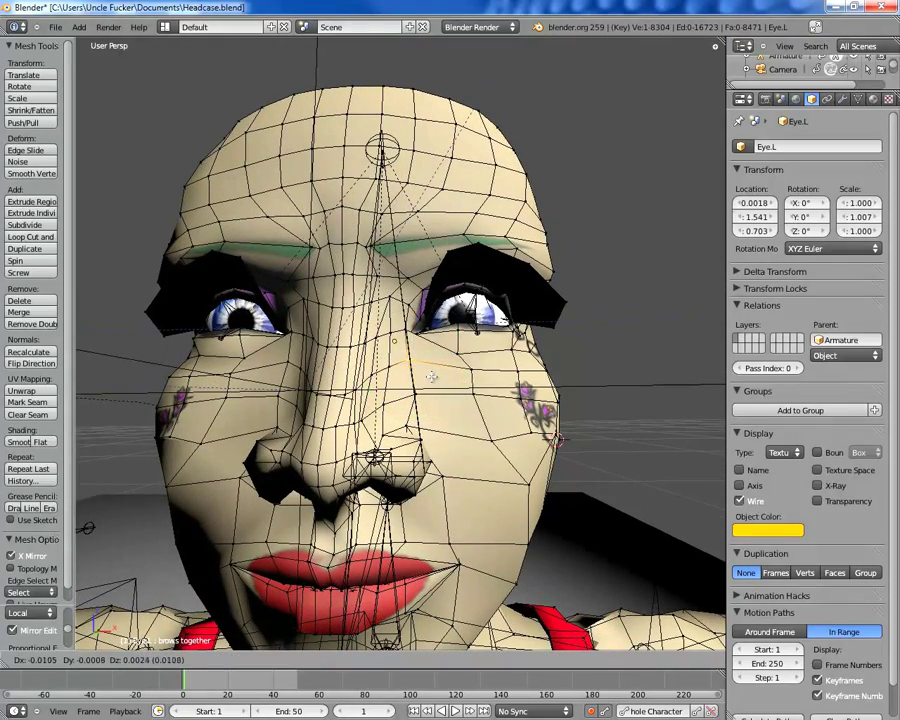
{"action": "left_click", "coordinate": [432, 376]}
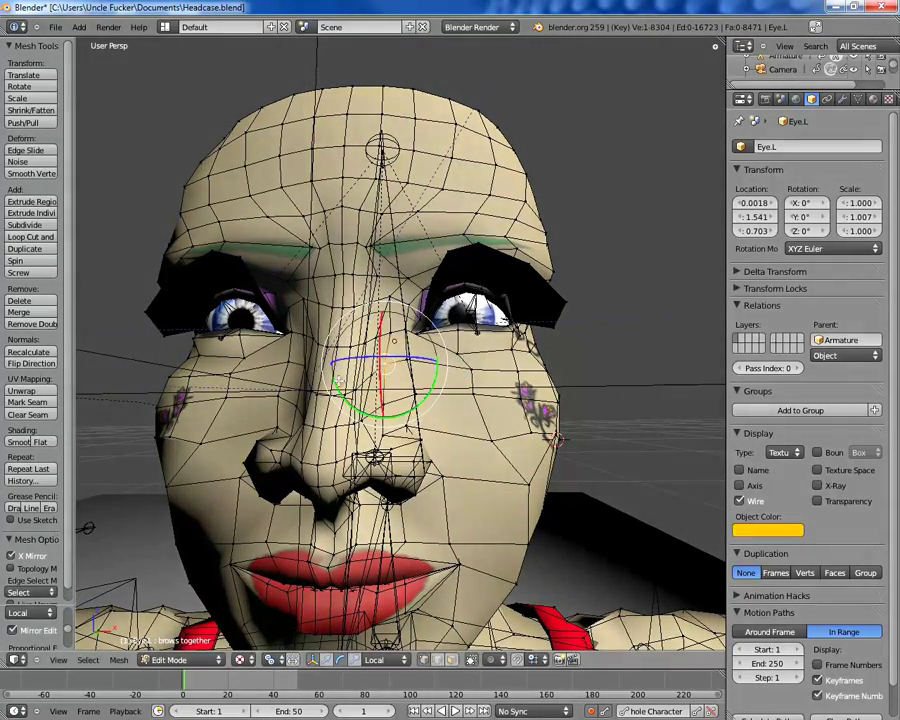
{"action": "middle_click_drag", "start_coordinate": [339, 381], "coordinate": [294, 405]}
{"action": "scroll", "coordinate": [340, 404], "scroll_direction": "up", "scroll_amount": 3}
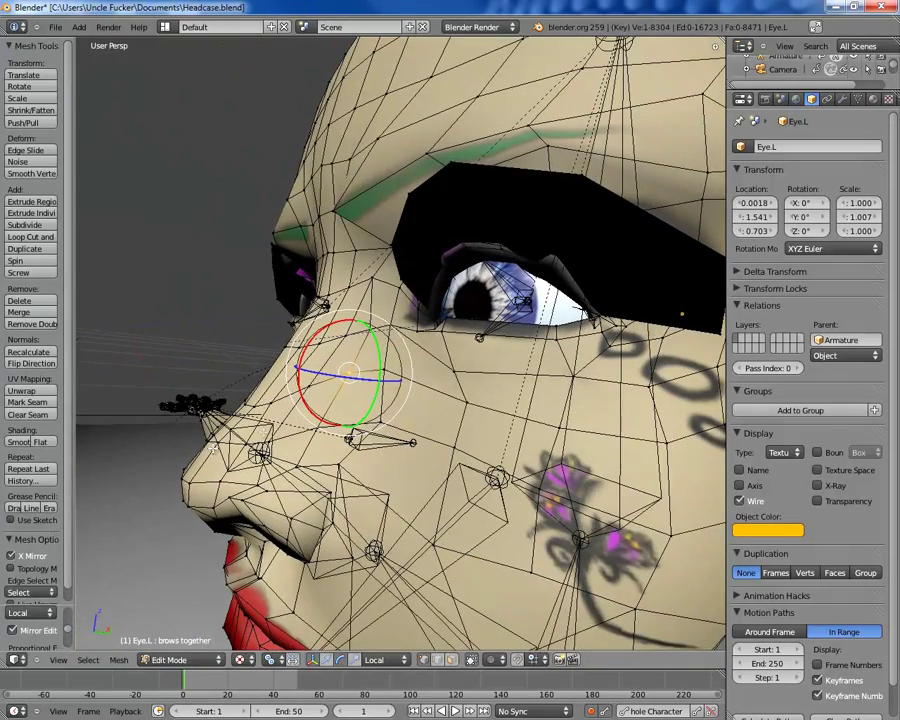
{"action": "middle_click_drag", "start_coordinate": [198, 481], "coordinate": [381, 282]}
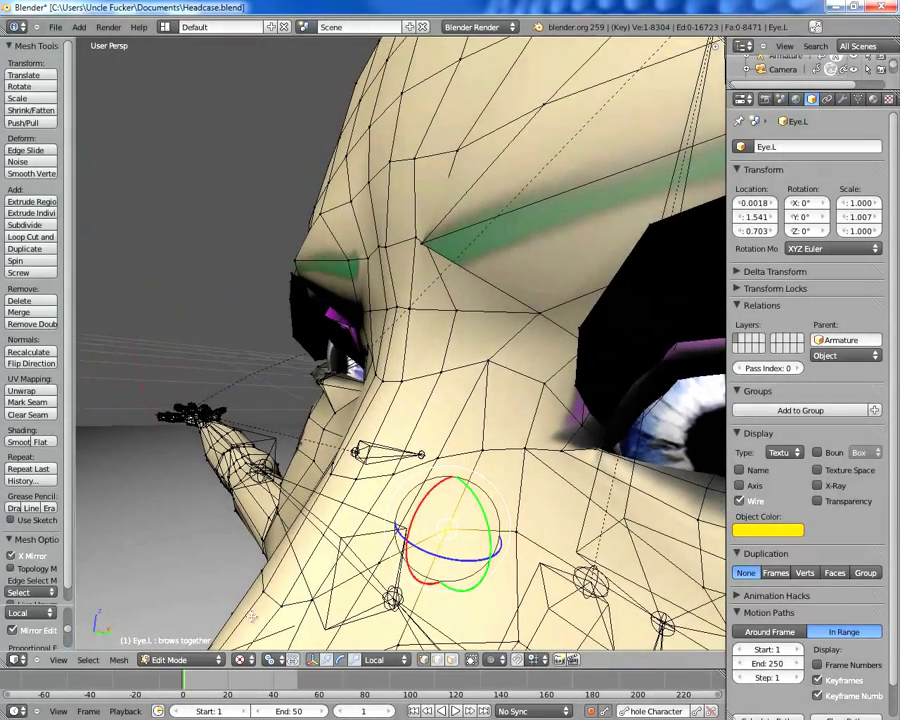
Switch to Sculpt Mode and use the Thumb brush to push the inner brow and upper nose bridge downward
{"action": "left_click", "coordinate": [174, 659]}
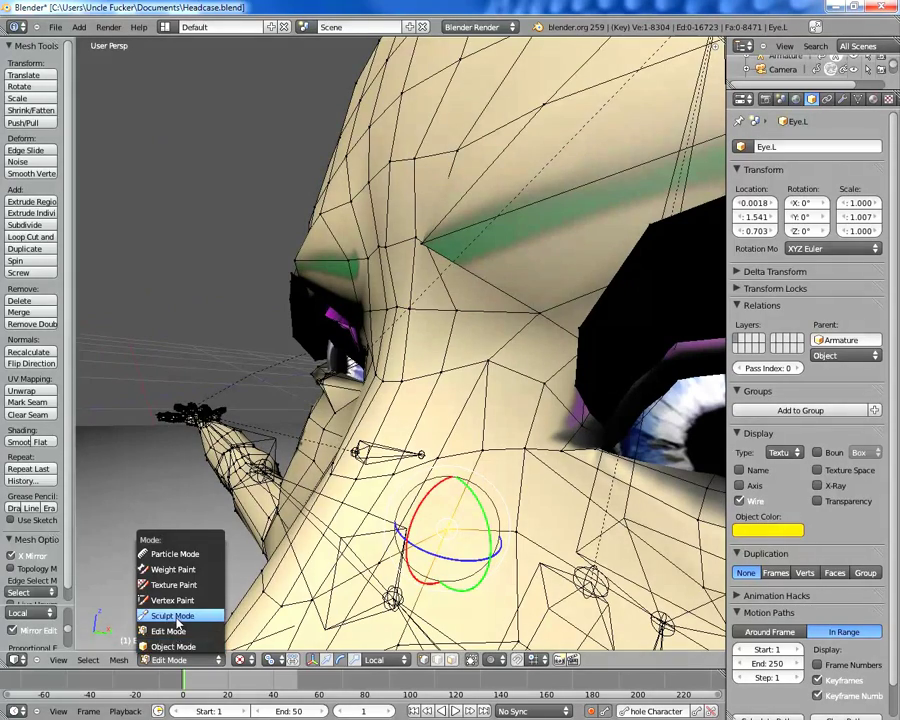
{"action": "left_click", "coordinate": [172, 615]}
{"action": "mouse_move", "coordinate": [420, 380]}
{"action": "middle_mouse_down"}
{"action": "mouse_move", "coordinate": [482, 301]}
{"action": "mouse_move", "coordinate": [418, 251]}
{"action": "mouse_move", "coordinate": [411, 302]}
{"action": "middle_mouse_up"}
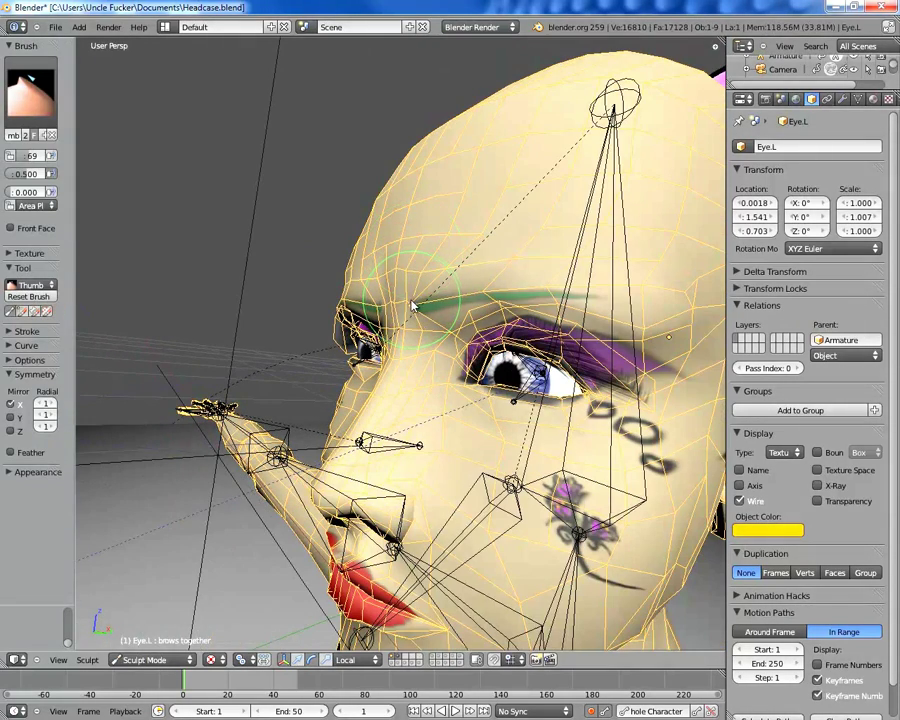
{"action": "left_click_drag", "start_coordinate": [411, 312], "coordinate": [394, 397]}
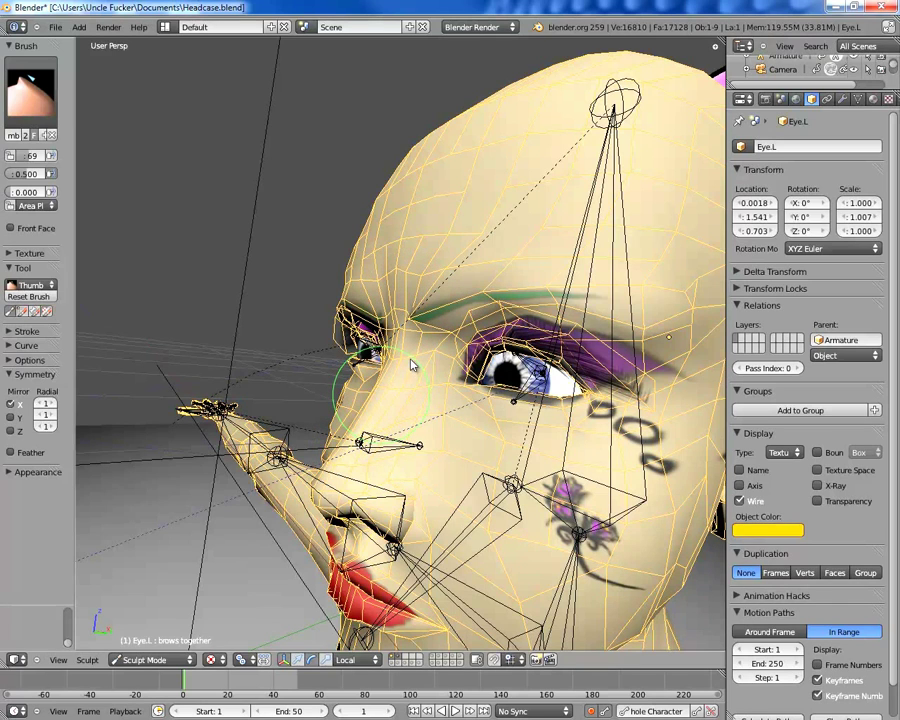
{"action": "left_click_drag", "start_coordinate": [411, 365], "coordinate": [407, 372]}
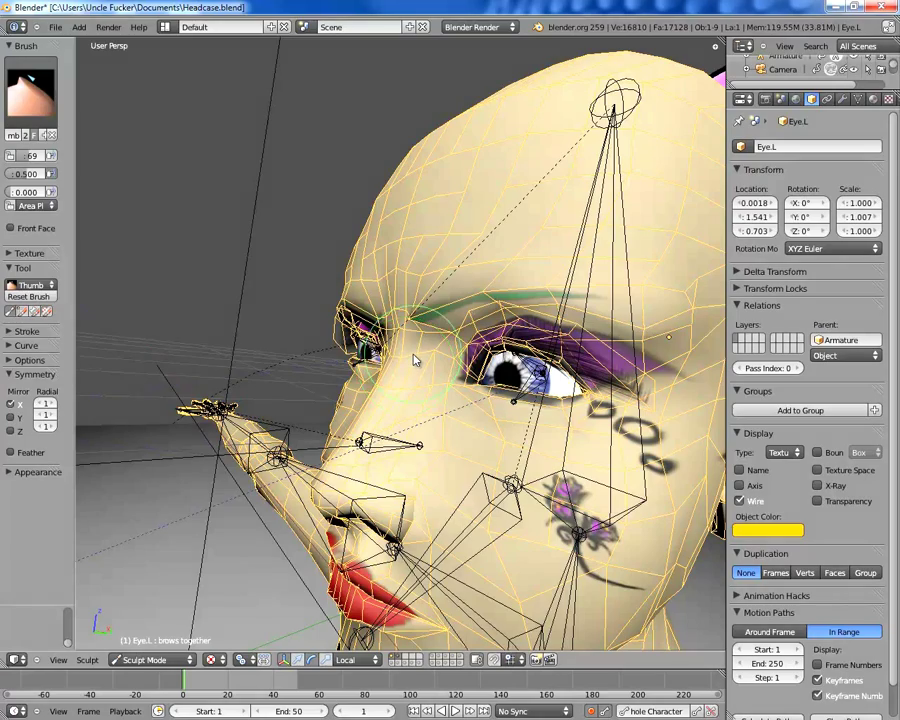
Check the brow shape from the front and display the mesh's modifier settings
{"action": "mouse_move", "coordinate": [415, 358]}
{"action": "middle_mouse_down"}
{"action": "mouse_move", "coordinate": [382, 322]}
{"action": "mouse_move", "coordinate": [599, 372]}
{"action": "mouse_move", "coordinate": [604, 390]}
{"action": "mouse_move", "coordinate": [525, 418]}
{"action": "middle_mouse_up"}
{"action": "middle_click_drag", "start_coordinate": [405, 326], "coordinate": [296, 234]}
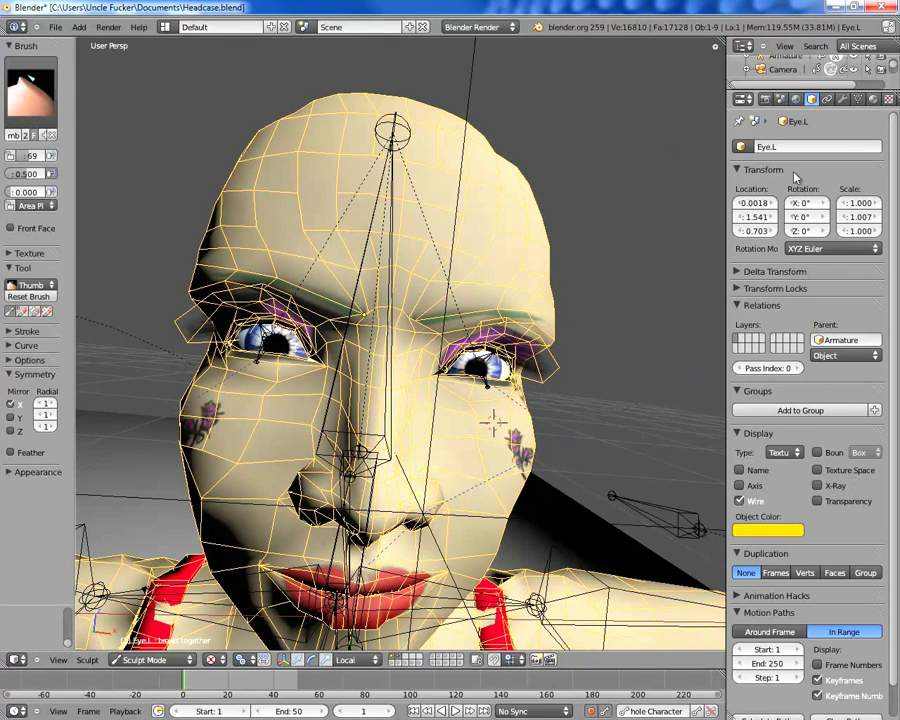
{"action": "left_click", "coordinate": [844, 100]}
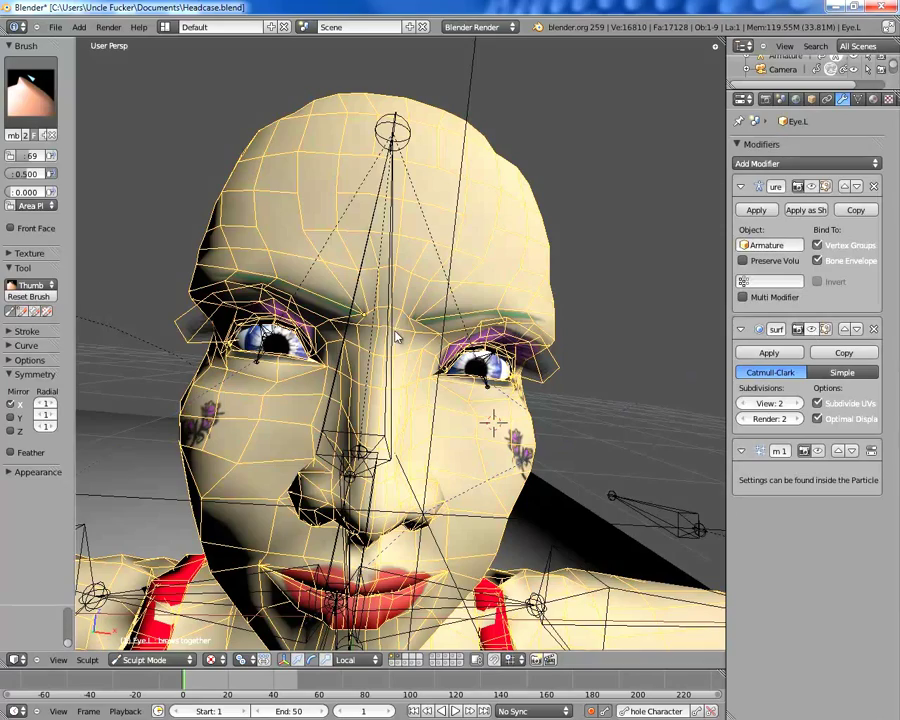
Examine the smoothed inner brows and nose bridge from above, from the front and in profile
{"action": "mouse_move", "coordinate": [396, 291]}
{"action": "middle_mouse_down"}
{"action": "mouse_move", "coordinate": [334, 322]}
{"action": "mouse_move", "coordinate": [268, 290]}
{"action": "mouse_move", "coordinate": [373, 350]}
{"action": "middle_mouse_up"}
{"action": "mouse_move", "coordinate": [290, 297]}
{"action": "middle_mouse_down"}
{"action": "mouse_move", "coordinate": [472, 332]}
{"action": "mouse_move", "coordinate": [396, 374]}
{"action": "mouse_move", "coordinate": [512, 281]}
{"action": "mouse_move", "coordinate": [446, 298]}
{"action": "mouse_move", "coordinate": [463, 313]}
{"action": "mouse_move", "coordinate": [448, 317]}
{"action": "middle_mouse_up"}
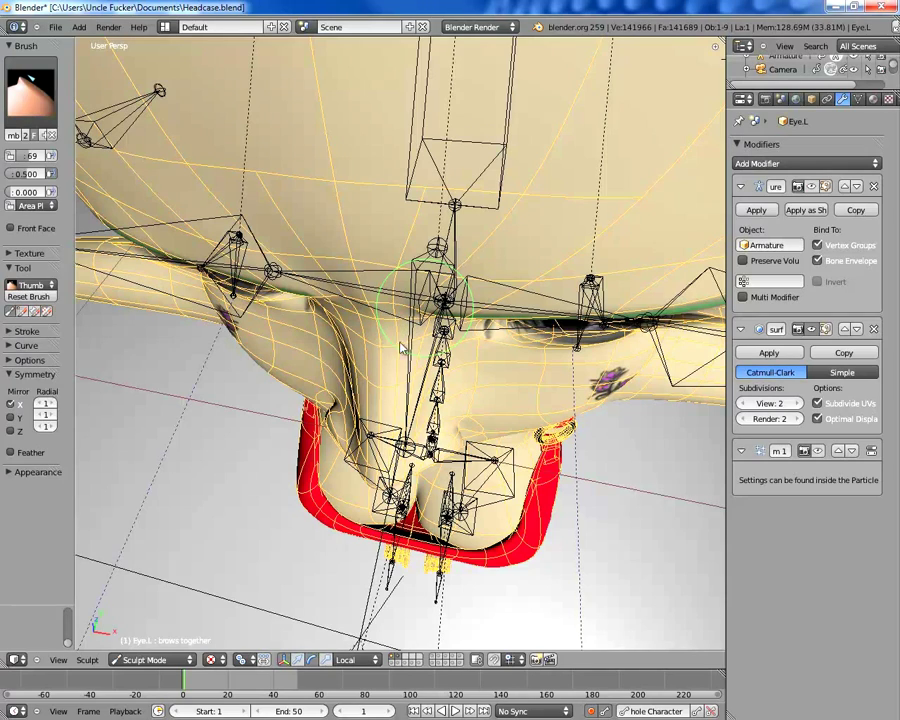
{"action": "middle_click_drag", "start_coordinate": [421, 362], "coordinate": [404, 217]}
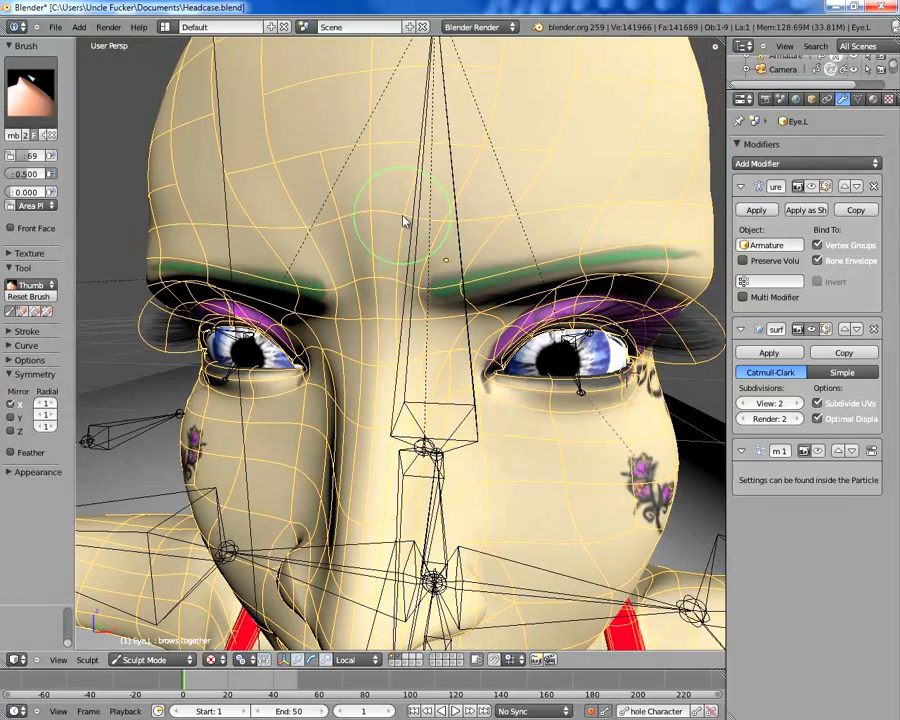
{"action": "middle_click_drag", "start_coordinate": [593, 267], "coordinate": [547, 453]}
{"action": "mouse_move", "coordinate": [697, 484]}
{"action": "middle_mouse_down"}
{"action": "mouse_move", "coordinate": [481, 249]}
{"action": "mouse_move", "coordinate": [500, 242]}
{"action": "middle_mouse_up"}
{"action": "mouse_move", "coordinate": [434, 337]}
{"action": "middle_mouse_down"}
{"action": "mouse_move", "coordinate": [462, 171]}
{"action": "mouse_move", "coordinate": [478, 555]}
{"action": "mouse_move", "coordinate": [460, 488]}
{"action": "mouse_move", "coordinate": [404, 450]}
{"action": "mouse_move", "coordinate": [454, 476]}
{"action": "mouse_move", "coordinate": [443, 430]}
{"action": "mouse_move", "coordinate": [571, 434]}
{"action": "mouse_move", "coordinate": [565, 452]}
{"action": "mouse_move", "coordinate": [607, 390]}
{"action": "middle_mouse_up"}
{"action": "mouse_move", "coordinate": [607, 390]}
{"action": "left_mouse_down"}
{"action": "mouse_move", "coordinate": [592, 426]}
{"action": "mouse_move", "coordinate": [658, 364]}
{"action": "left_mouse_up"}
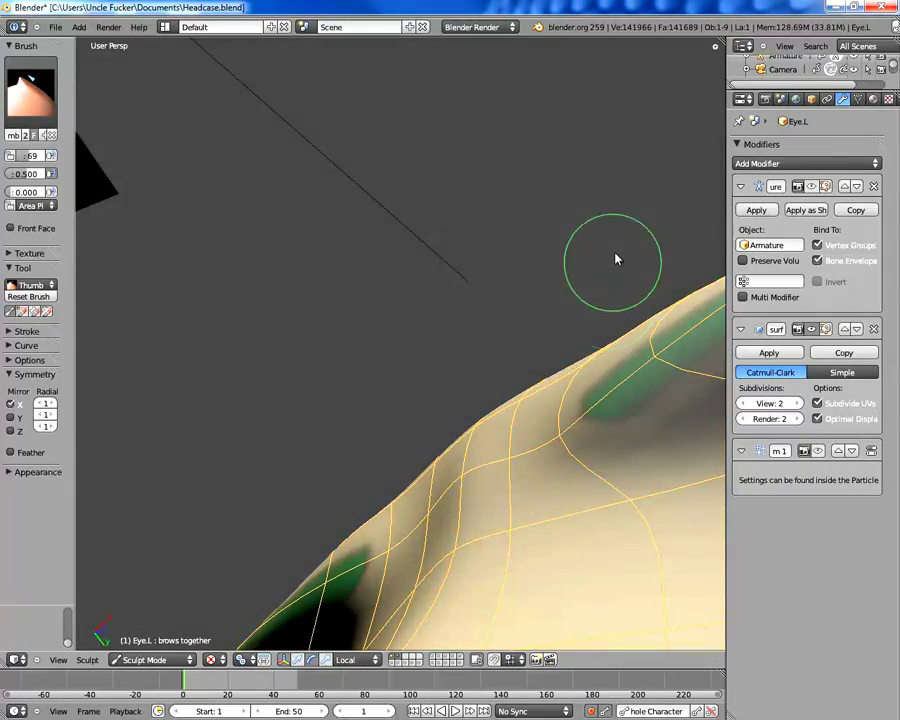
{"action": "mouse_move", "coordinate": [616, 259]}
{"action": "middle_mouse_down"}
{"action": "mouse_move", "coordinate": [512, 416]}
{"action": "mouse_move", "coordinate": [538, 498]}
{"action": "mouse_move", "coordinate": [526, 603]}
{"action": "mouse_move", "coordinate": [436, 459]}
{"action": "mouse_move", "coordinate": [378, 528]}
{"action": "mouse_move", "coordinate": [436, 426]}
{"action": "middle_mouse_up"}
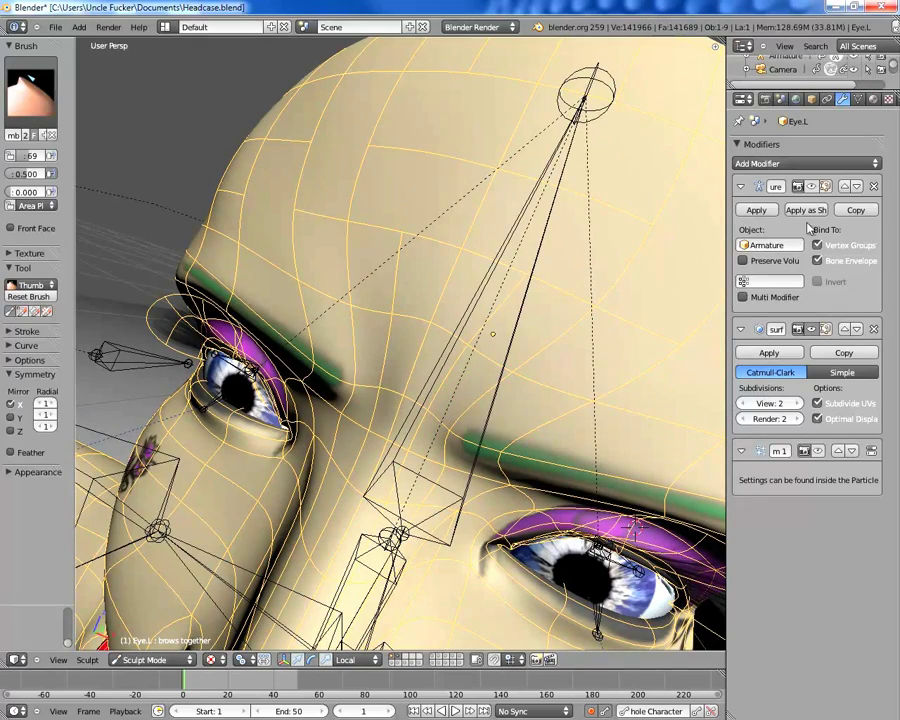
Hide the subdivision in the viewport, enter Edit Mode and move the vertex below the inner brow end about 0.022 inward
{"action": "left_click", "coordinate": [819, 331]}
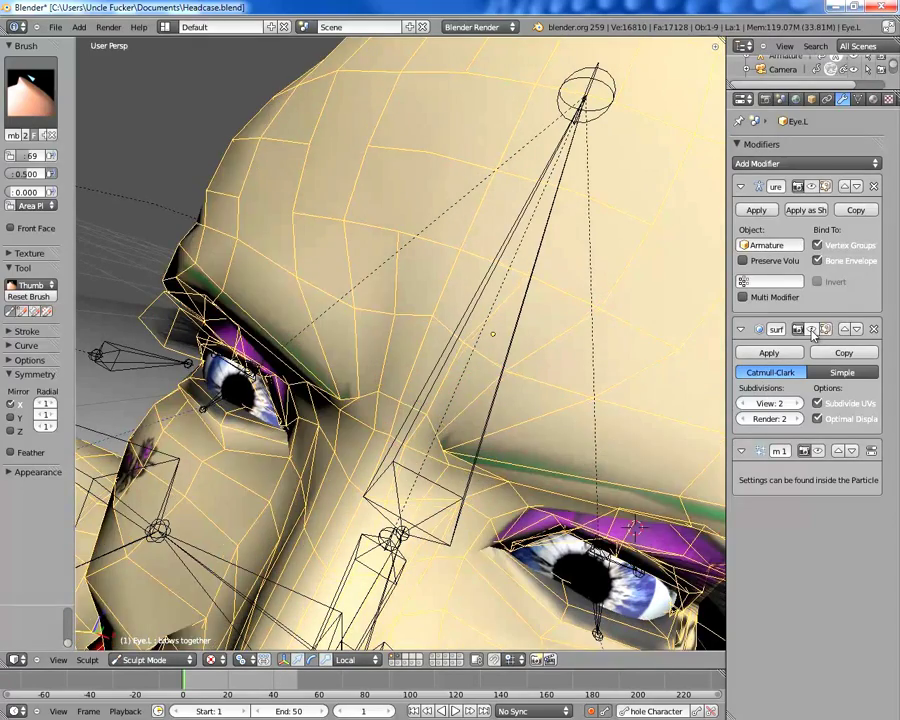
{"action": "mouse_move", "coordinate": [380, 346]}
{"action": "middle_mouse_down"}
{"action": "mouse_move", "coordinate": [281, 321]}
{"action": "mouse_move", "coordinate": [436, 273]}
{"action": "mouse_move", "coordinate": [279, 243]}
{"action": "mouse_move", "coordinate": [402, 237]}
{"action": "mouse_move", "coordinate": [403, 477]}
{"action": "middle_mouse_up"}
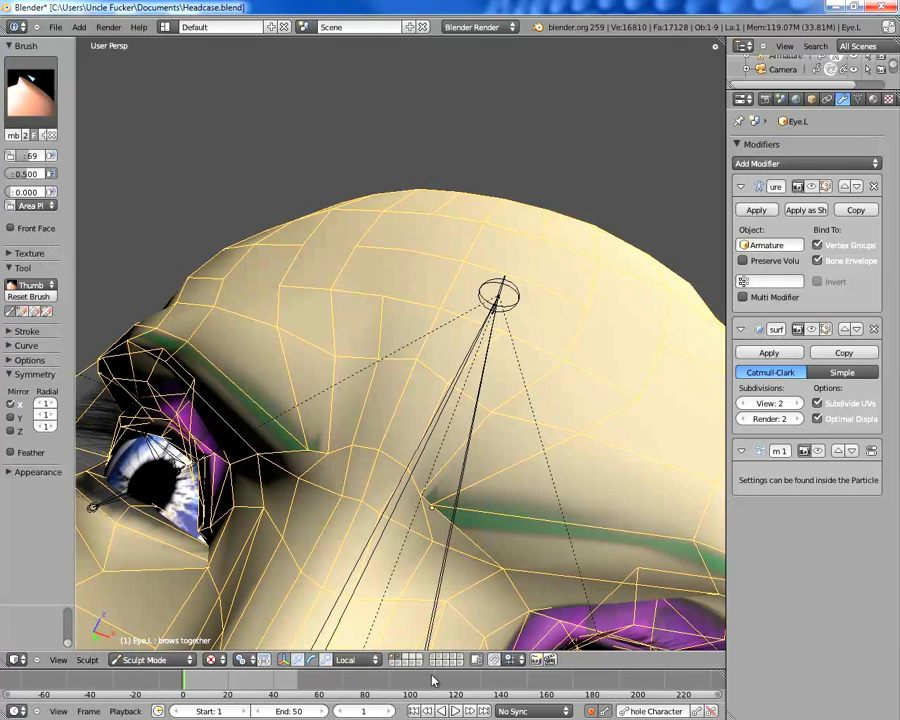
{"action": "key", "text": "Tab"}
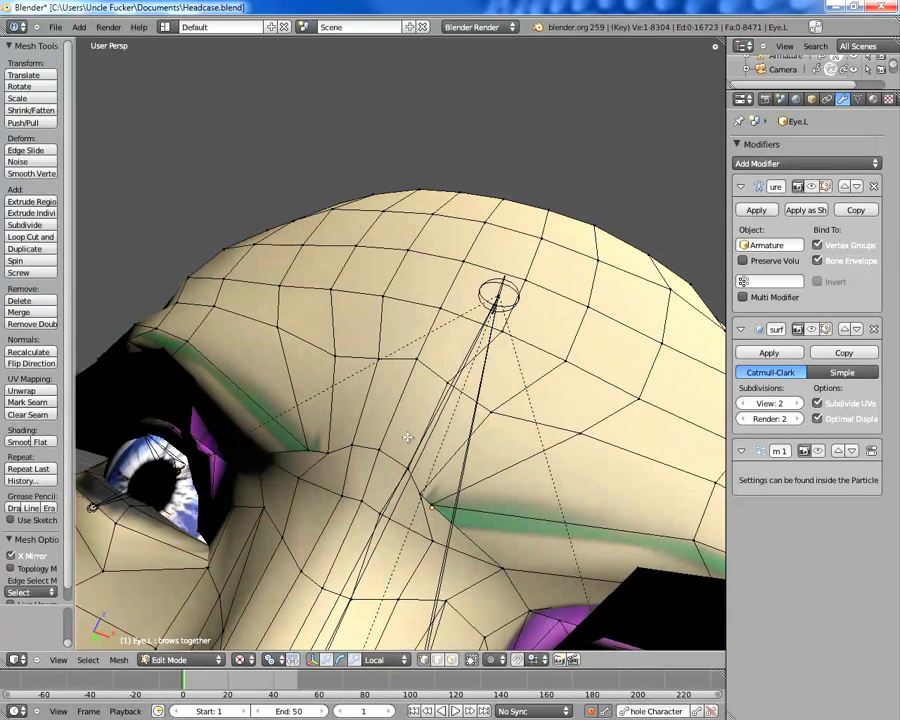
{"action": "right_click", "coordinate": [431, 533]}
{"action": "key", "text": "g"}
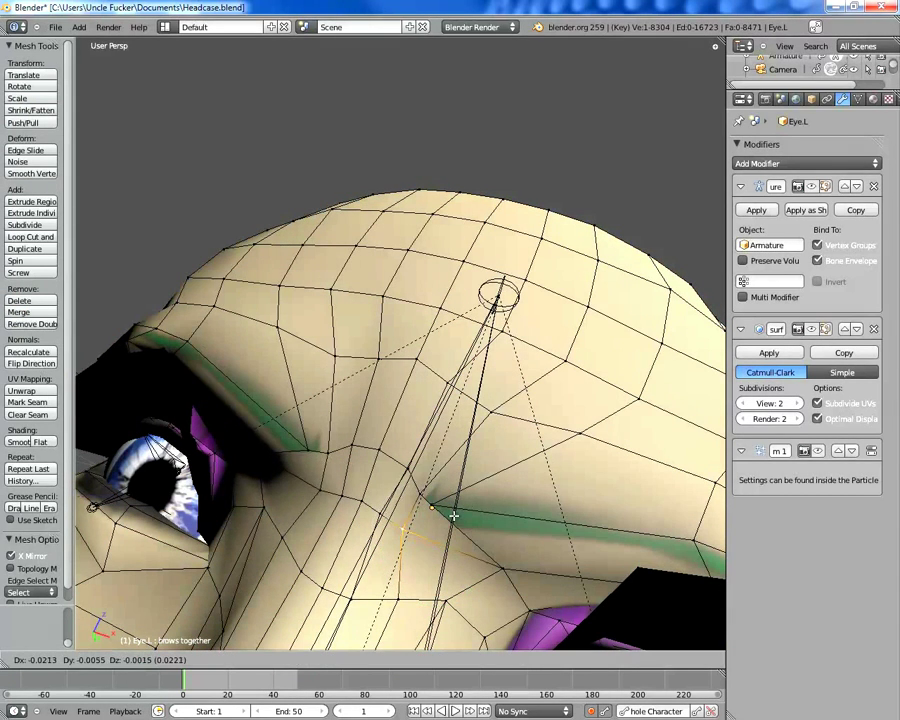
{"action": "left_click", "coordinate": [424, 493]}
Move the vertex at the inner end of the brow closer to the centre and refine its position together with an additional selected vertex
{"action": "key", "text": "g"}
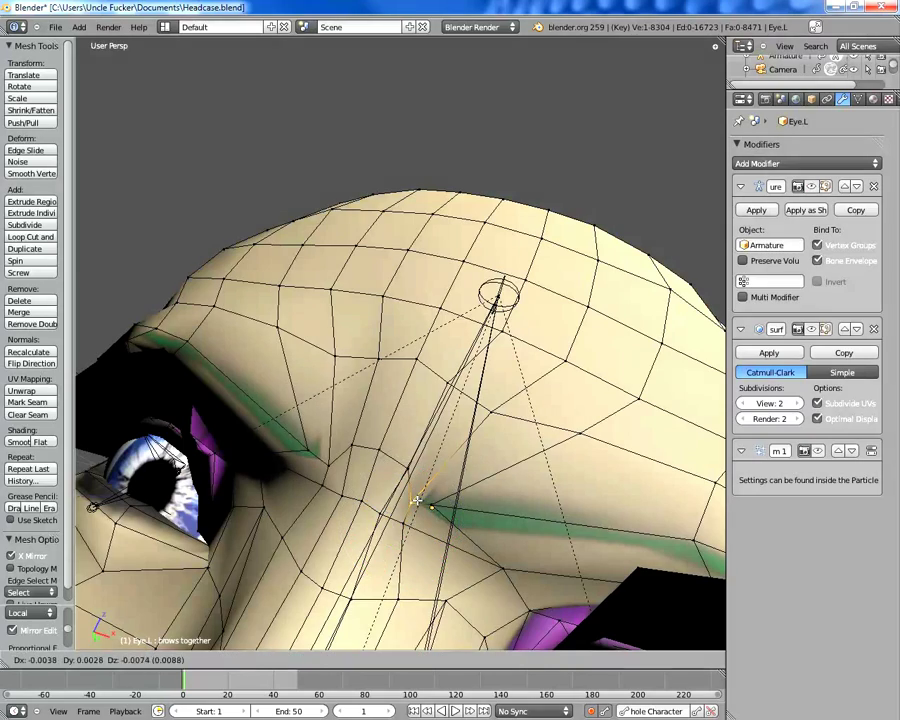
{"action": "left_click", "coordinate": [416, 486]}
{"action": "key", "text": "g"}
{"action": "left_click", "coordinate": [452, 494]}
{"action": "middle_click_drag", "start_coordinate": [452, 494], "coordinate": [473, 422]}
{"action": "right_click", "coordinate": [490, 449], "text": "shift"}
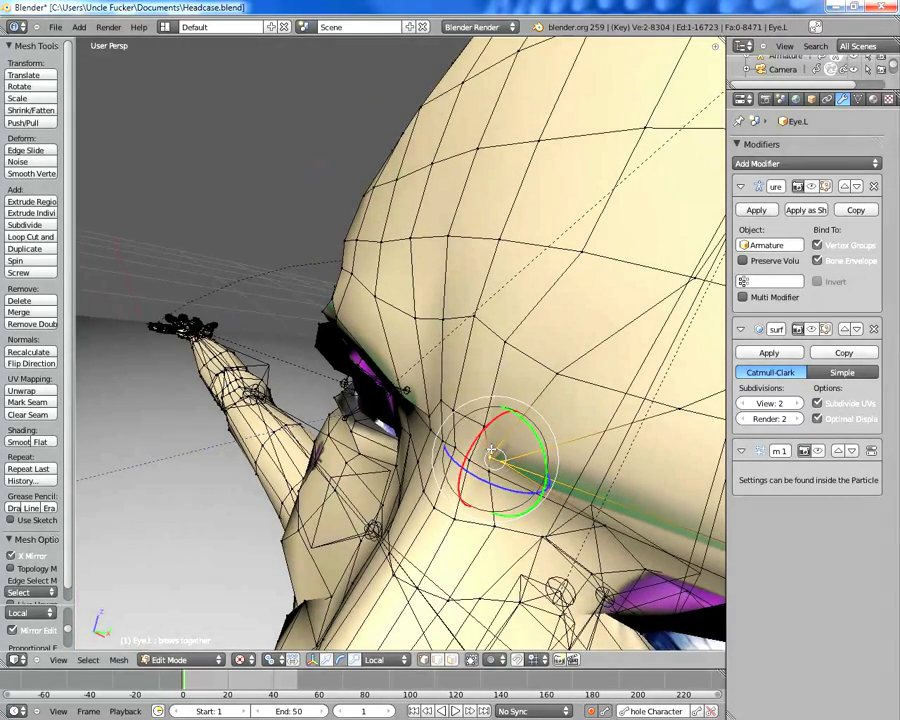
{"action": "key", "text": "g"}
{"action": "left_click", "coordinate": [504, 440]}
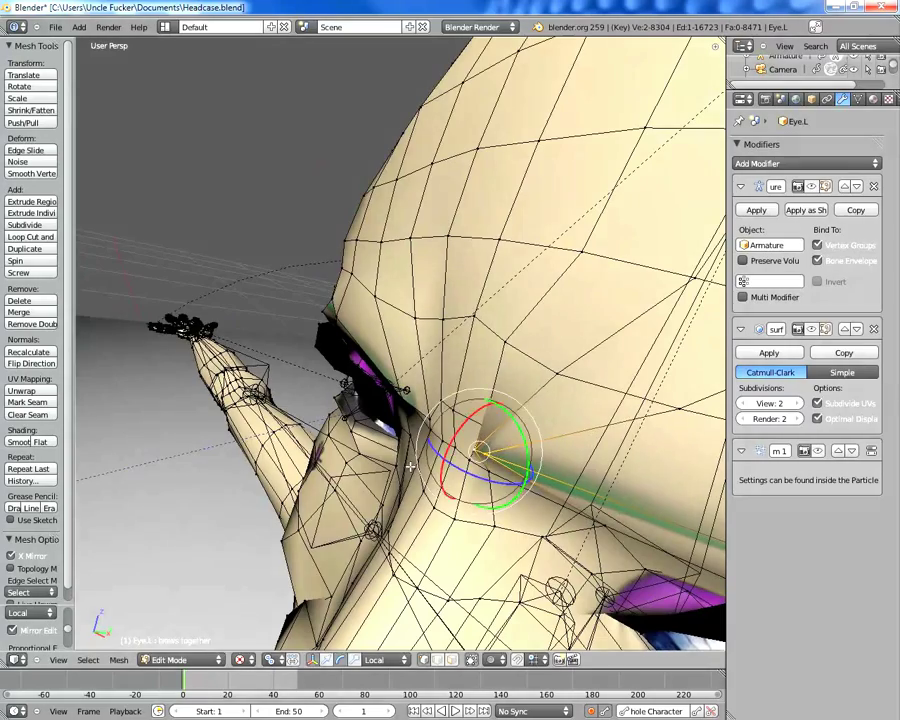
Move the two forehead vertices just above the inner brow slightly toward the centre of the face
{"action": "middle_click_drag", "start_coordinate": [408, 462], "coordinate": [511, 379]}
{"action": "right_click", "coordinate": [541, 320]}
{"action": "key", "text": "g"}
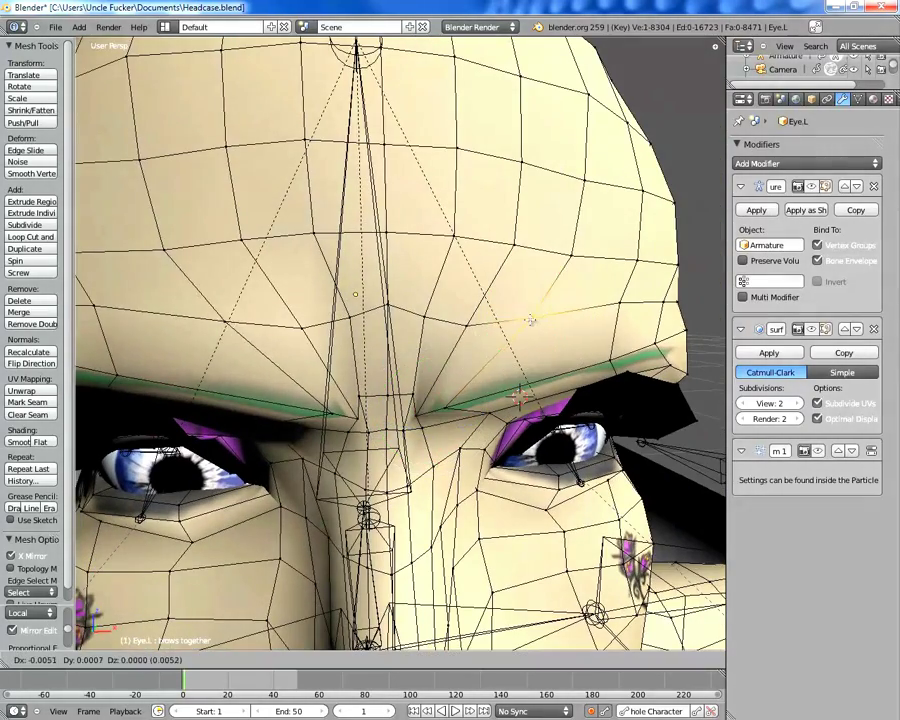
{"action": "left_click", "coordinate": [513, 322]}
{"action": "right_click", "coordinate": [468, 326]}
{"action": "key", "text": "g"}
{"action": "left_click", "coordinate": [454, 324]}
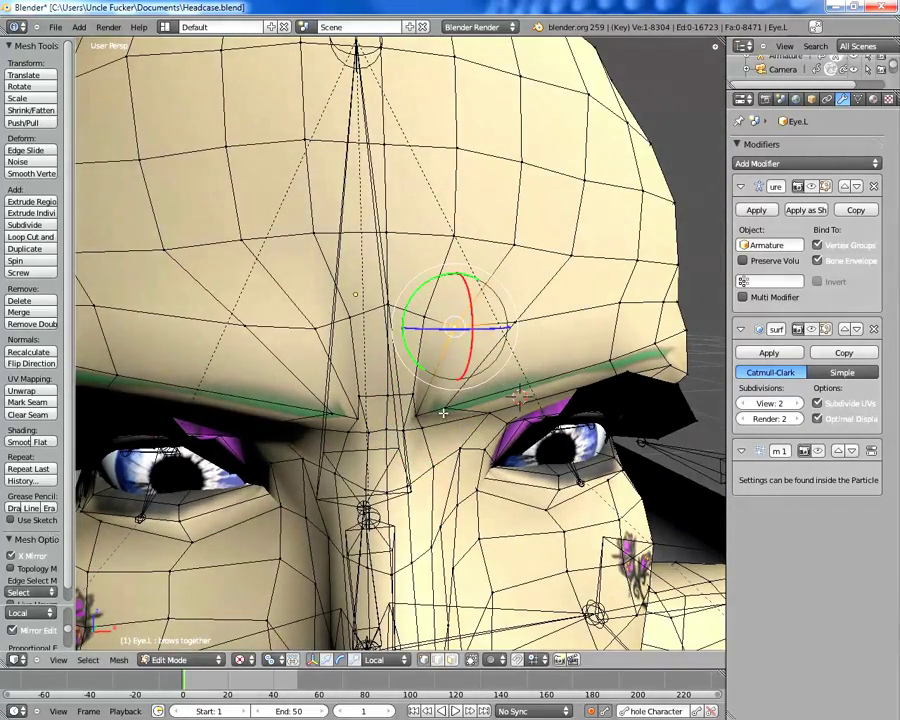
Reposition the inner brow vertex and move the vertex beneath the brow about 0.040 inward
{"action": "right_click", "coordinate": [444, 409]}
{"action": "middle_click_drag", "start_coordinate": [444, 409], "coordinate": [441, 241]}
{"action": "key", "text": "g"}
{"action": "left_click", "coordinate": [508, 404]}
{"action": "right_click", "coordinate": [514, 457]}
{"action": "key", "text": "g"}
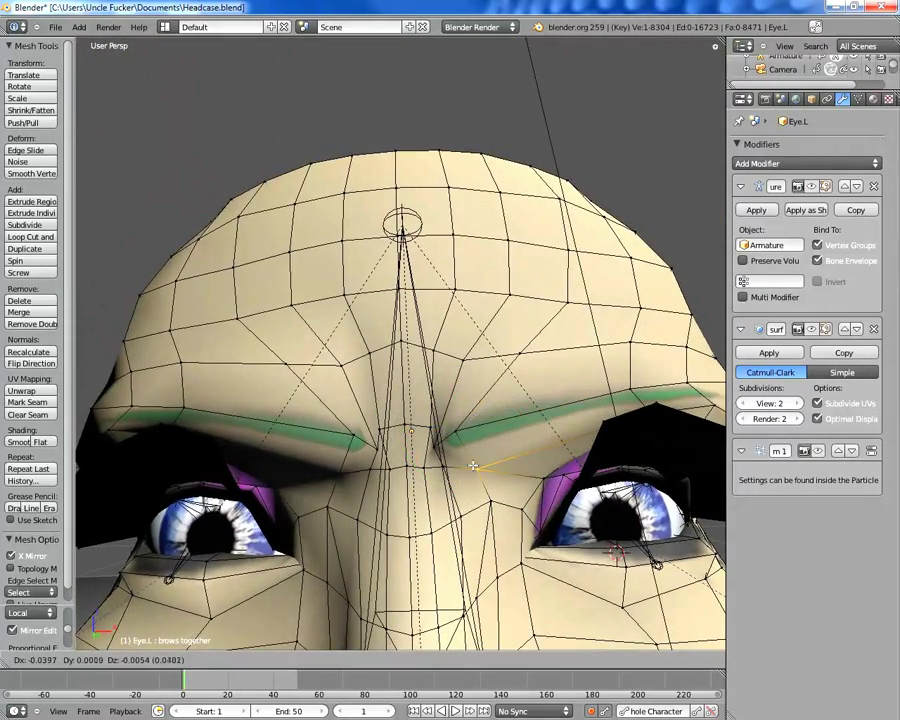
{"action": "left_click", "coordinate": [479, 465]}
Nudge the middle brow vertex and refine its depth to reshape the brow ridge
{"action": "middle_click_drag", "start_coordinate": [479, 465], "coordinate": [408, 302]}
{"action": "key", "text": "g"}
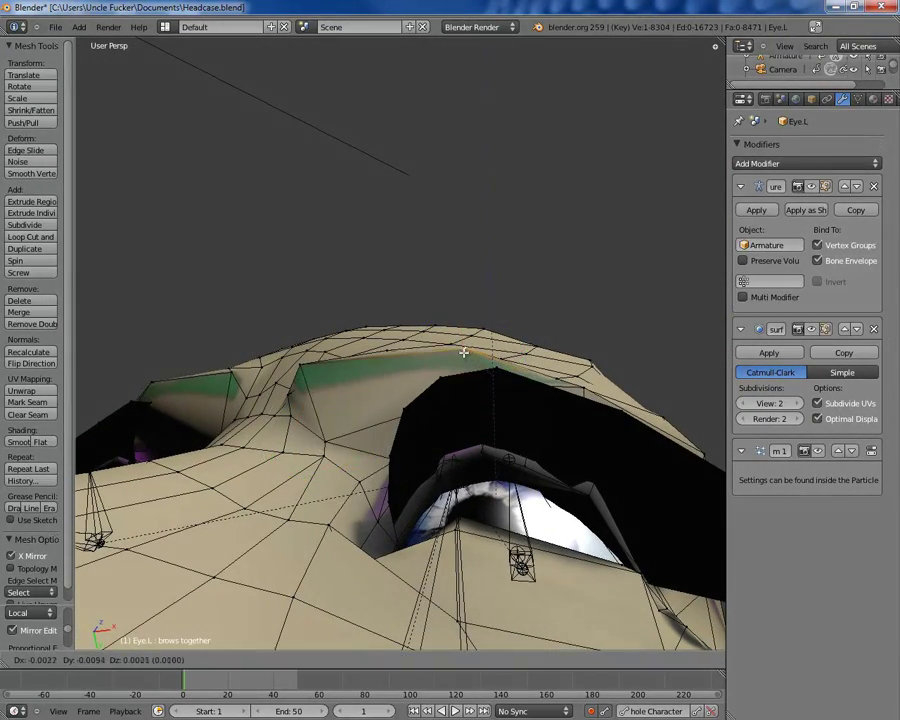
{"action": "middle_click_drag", "start_coordinate": [461, 352], "coordinate": [533, 508]}
{"action": "middle_click_drag", "start_coordinate": [478, 480], "coordinate": [257, 393]}
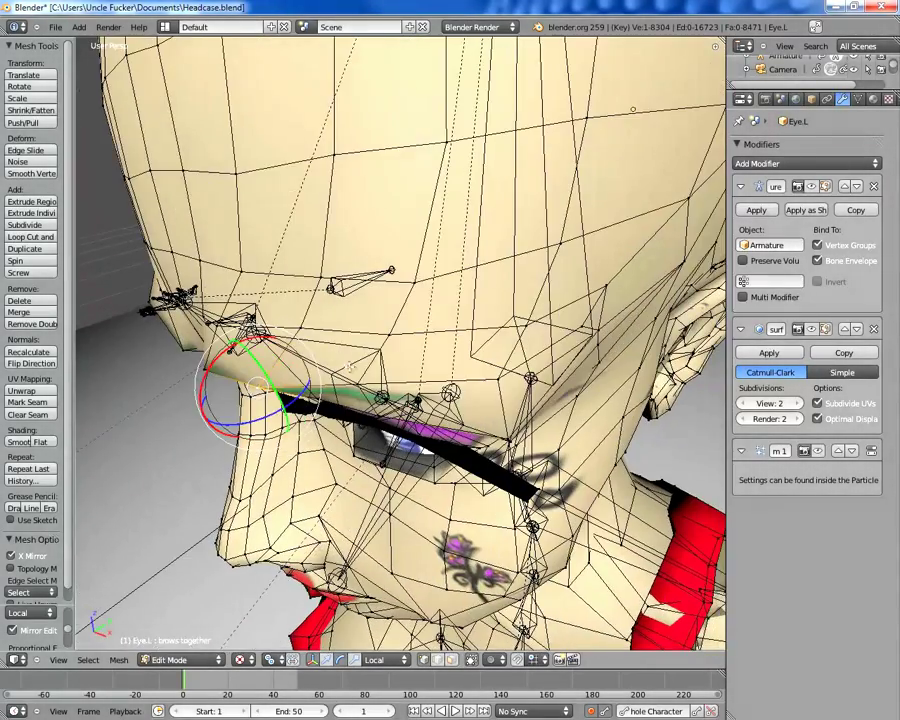
{"action": "key", "text": "g"}
{"action": "left_click", "coordinate": [327, 402]}
Return to Sculpt Mode, turn the subdivision display back on and check the brows from several angles
{"action": "middle_click_drag", "start_coordinate": [327, 402], "coordinate": [597, 387]}
{"action": "scroll", "coordinate": [466, 340], "scroll_direction": "down", "scroll_amount": 6}
{"action": "scroll", "coordinate": [600, 410], "scroll_direction": "up", "scroll_amount": 7}
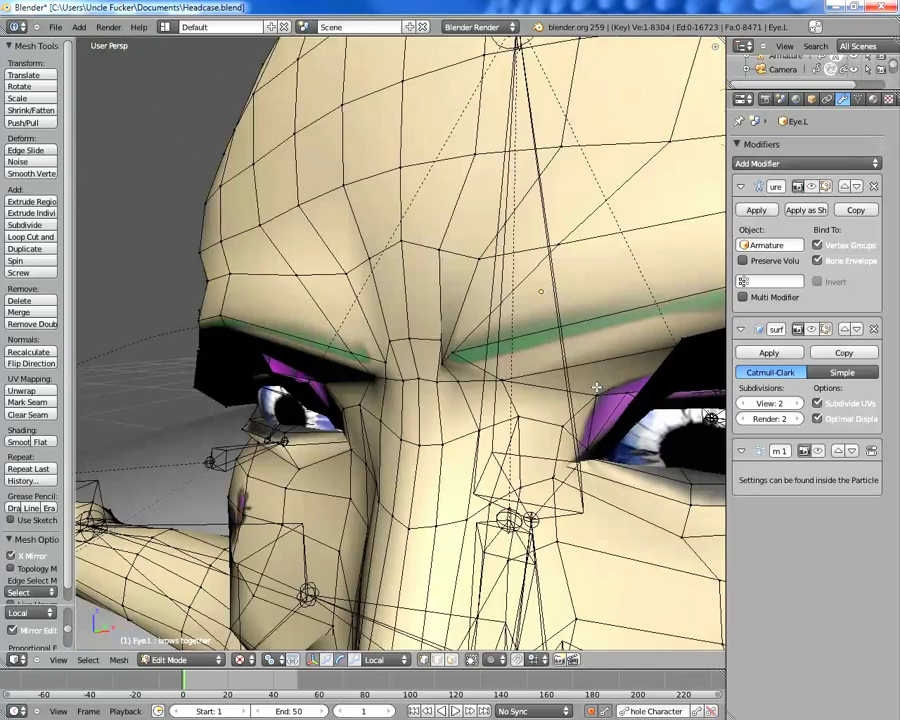
{"action": "scroll", "coordinate": [588, 403], "scroll_direction": "down", "scroll_amount": 6}
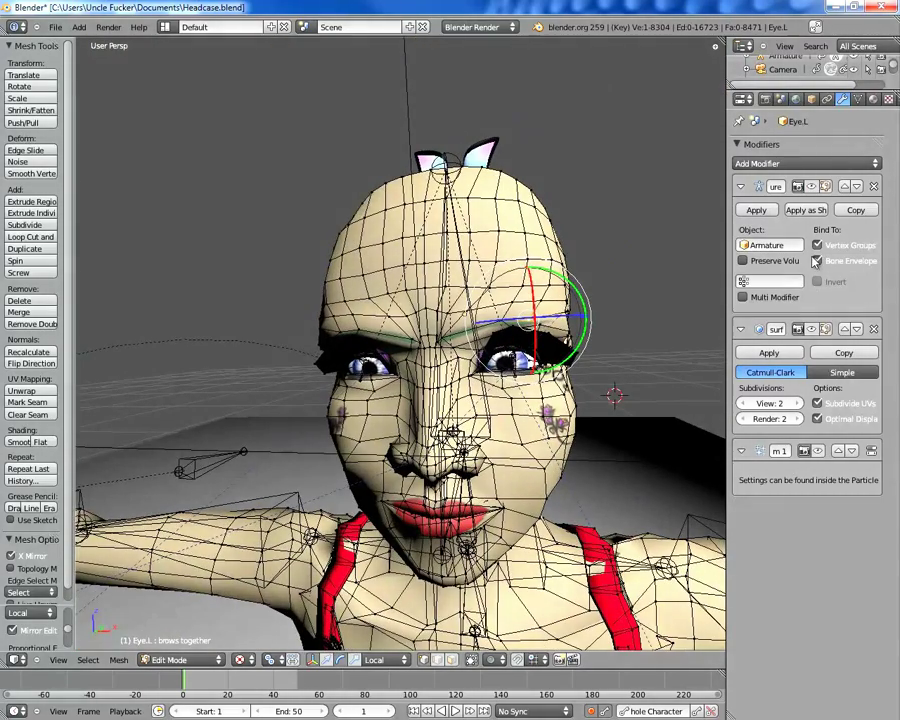
{"action": "key", "text": "Tab"}
{"action": "left_click", "coordinate": [812, 190]}
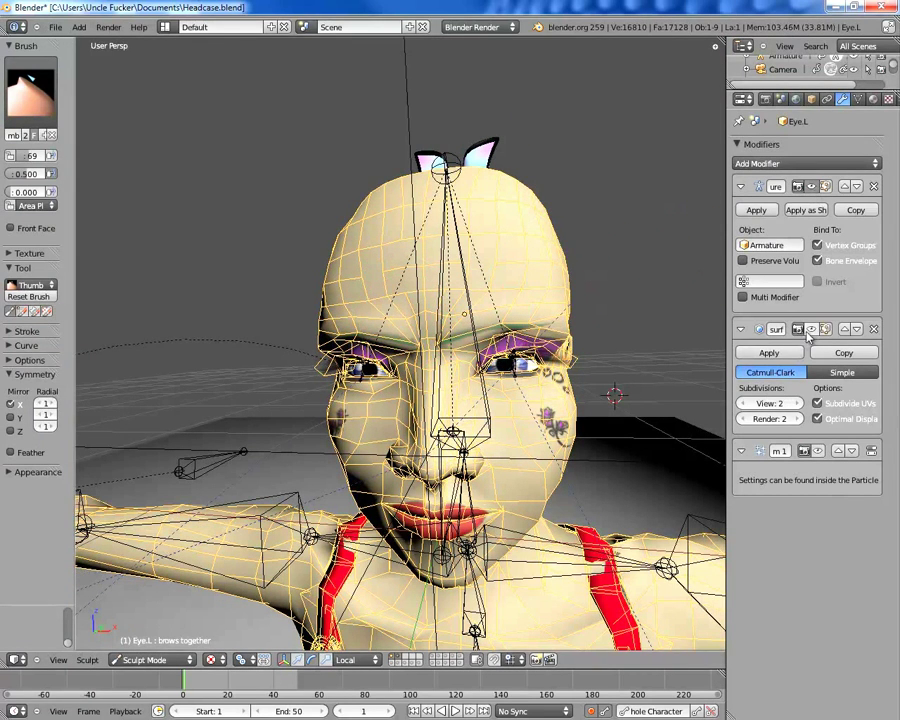
{"action": "scroll", "coordinate": [528, 349], "scroll_direction": "up", "scroll_amount": 6}
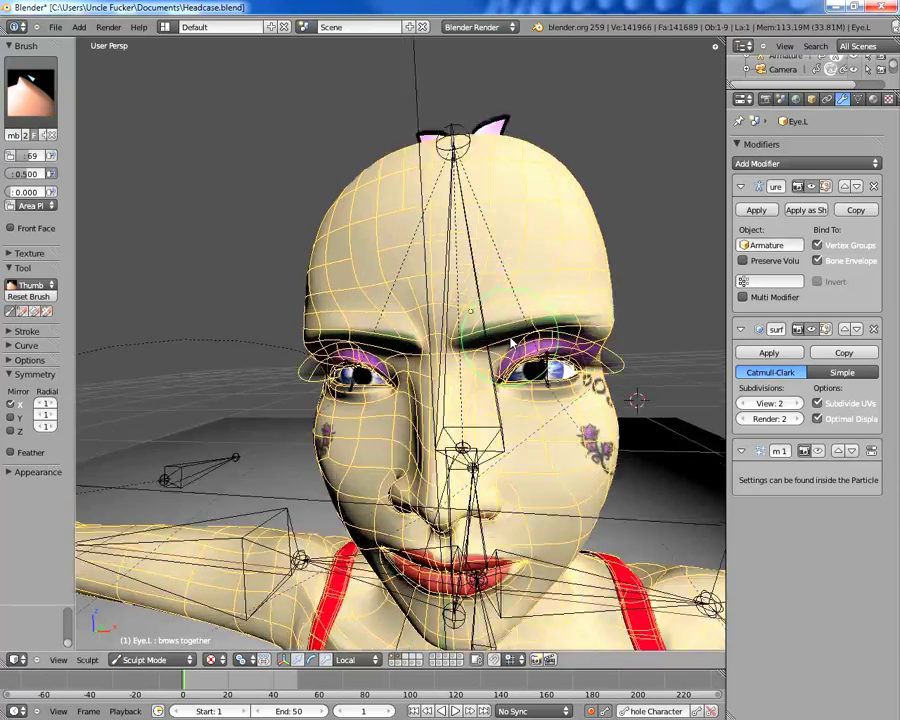
{"action": "scroll", "coordinate": [454, 366], "scroll_direction": "down", "scroll_amount": 6}
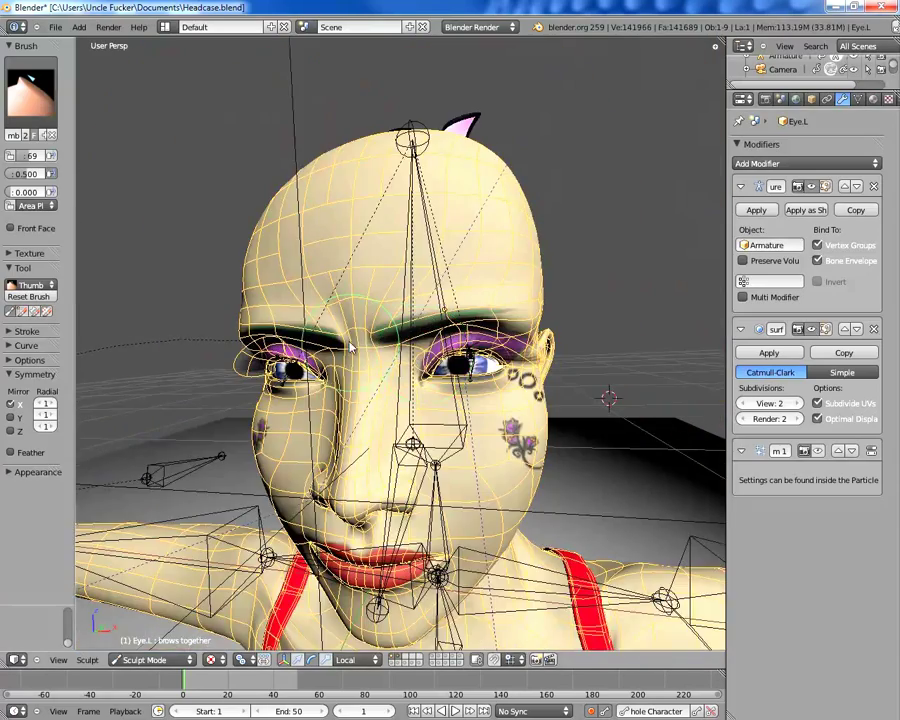
{"action": "middle_click_drag", "start_coordinate": [420, 360], "coordinate": [480, 350]}
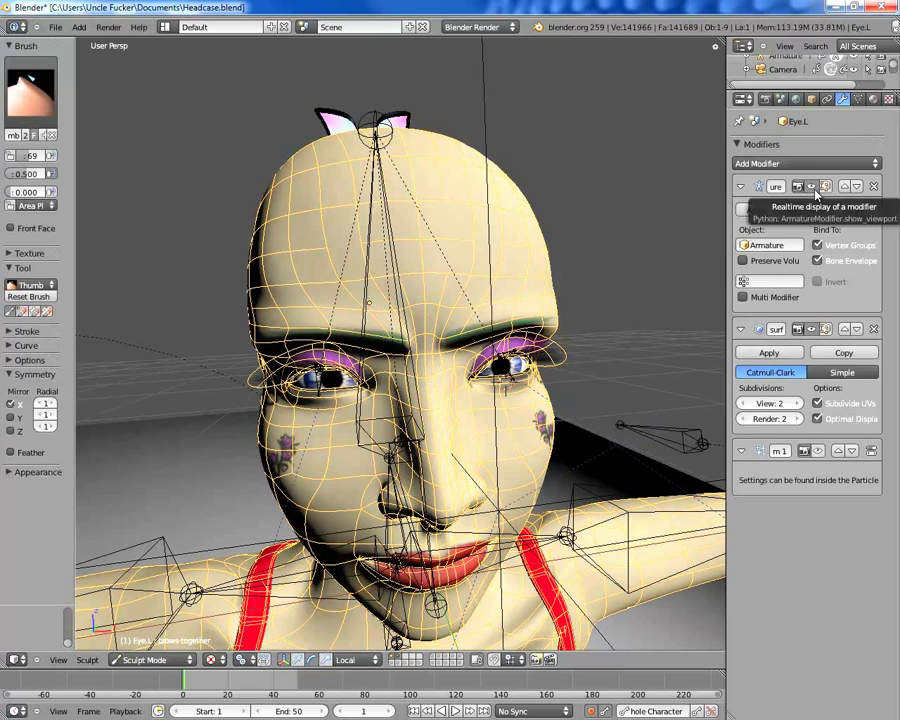
Add a new shape key to the face mesh, set its value to 1 and name it "brow up"
{"action": "left_click", "coordinate": [857, 100]}
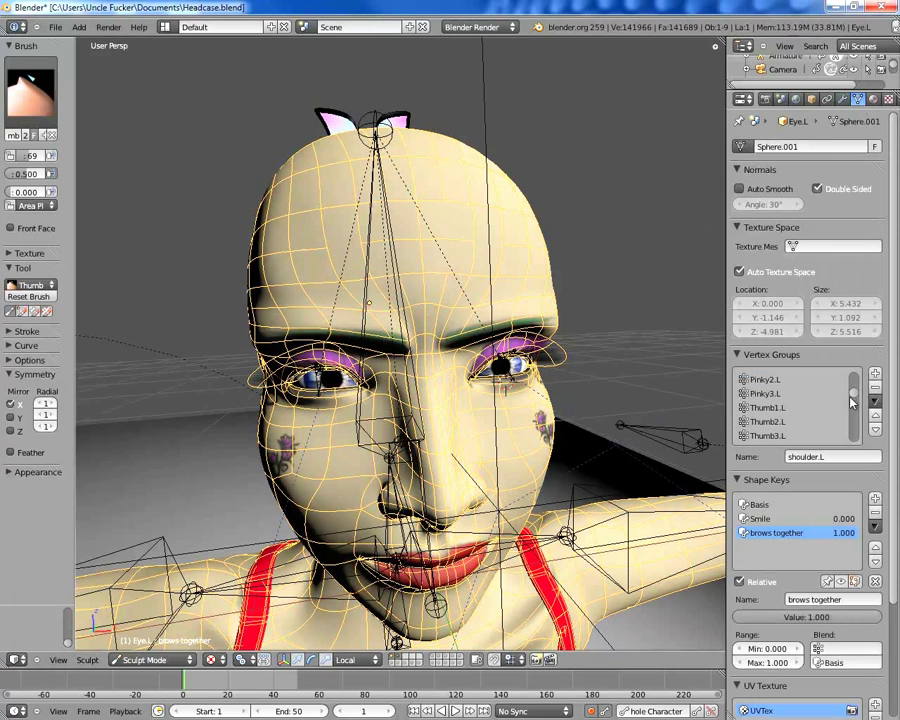
{"action": "scroll", "coordinate": [851, 401], "scroll_direction": "down", "scroll_amount": 4}
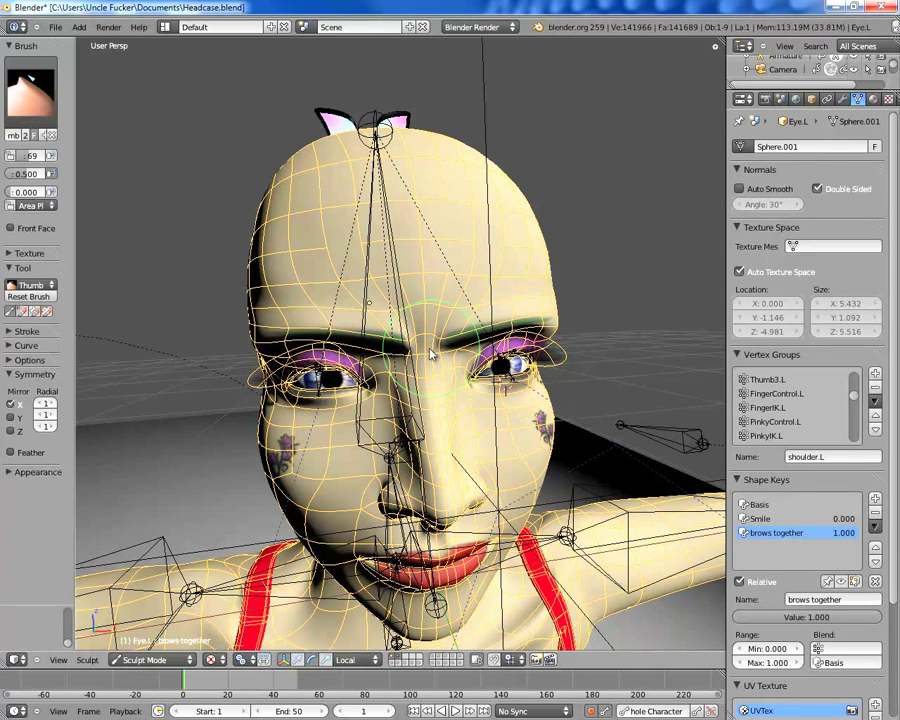
{"action": "mouse_move", "coordinate": [425, 358]}
{"action": "middle_mouse_down"}
{"action": "mouse_move", "coordinate": [400, 377]}
{"action": "mouse_move", "coordinate": [386, 281]}
{"action": "mouse_move", "coordinate": [387, 376]}
{"action": "mouse_move", "coordinate": [406, 335]}
{"action": "middle_mouse_up"}
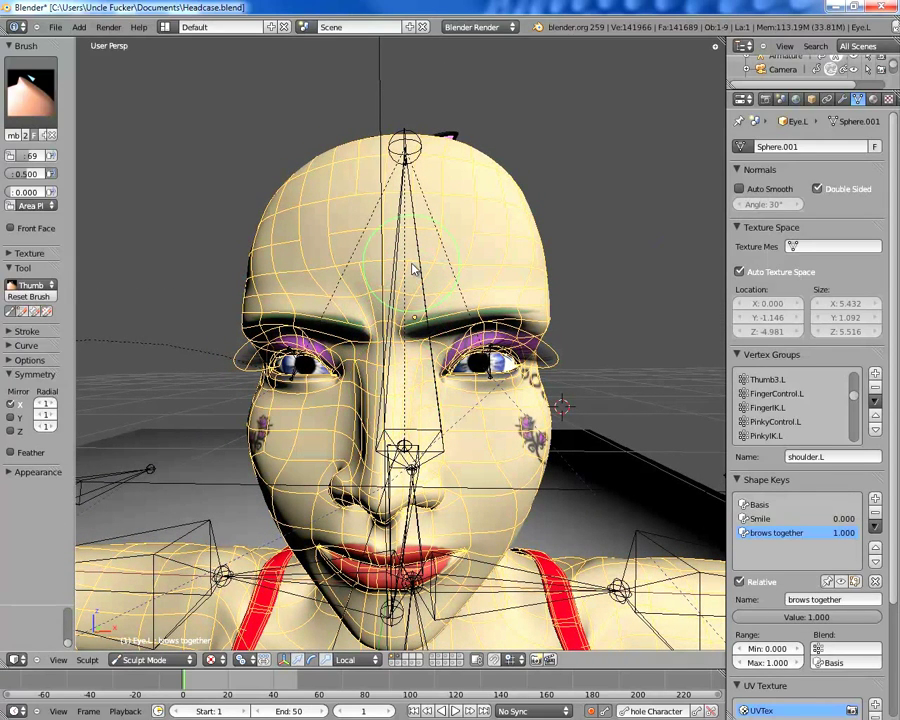
{"action": "left_click", "coordinate": [875, 500]}
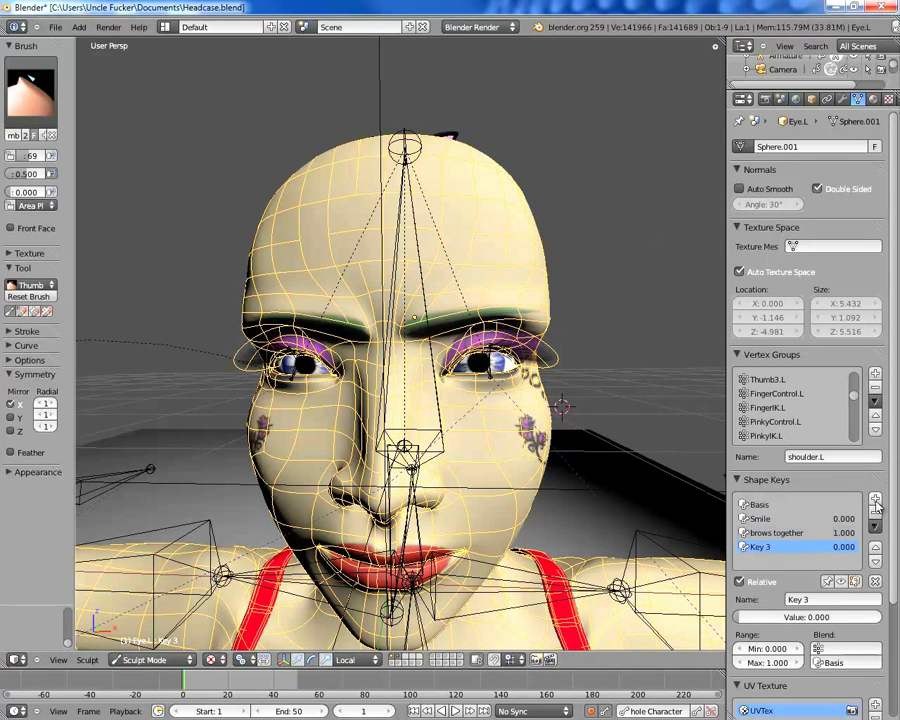
{"action": "left_click", "coordinate": [817, 618]}
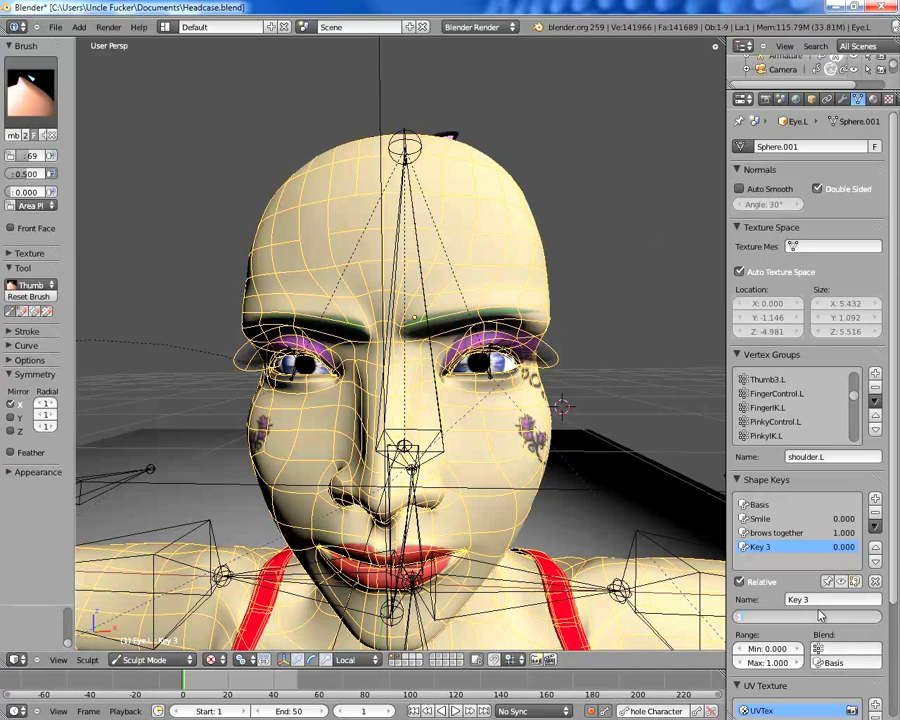
{"action": "key", "text": "Return"}
{"action": "left_click", "coordinate": [815, 600]}
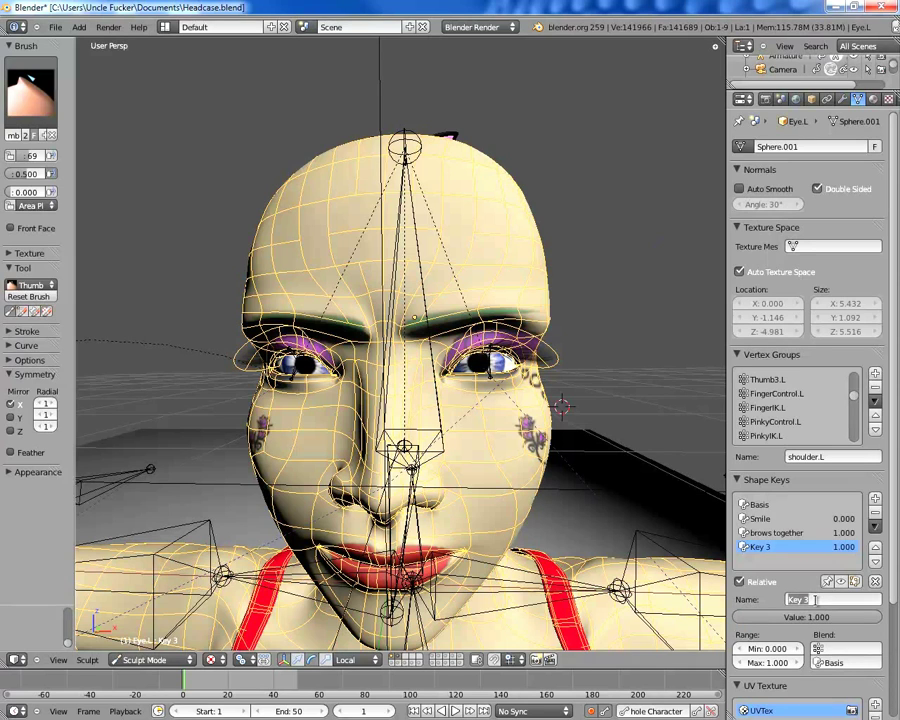
{"action": "key", "text": "BackSpace"}
{"action": "type", "text": "brow up"}
{"action": "key", "text": "Return"}
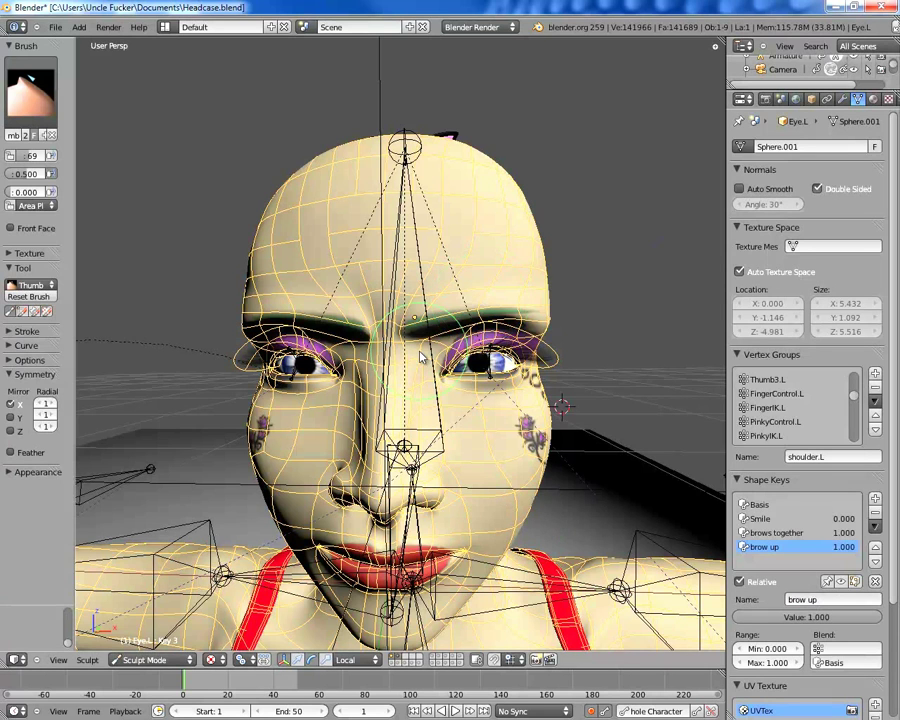
Push the inner ends of the brows upward with the Thumb brush
{"action": "scroll", "coordinate": [412, 330], "scroll_direction": "up", "scroll_amount": 4}
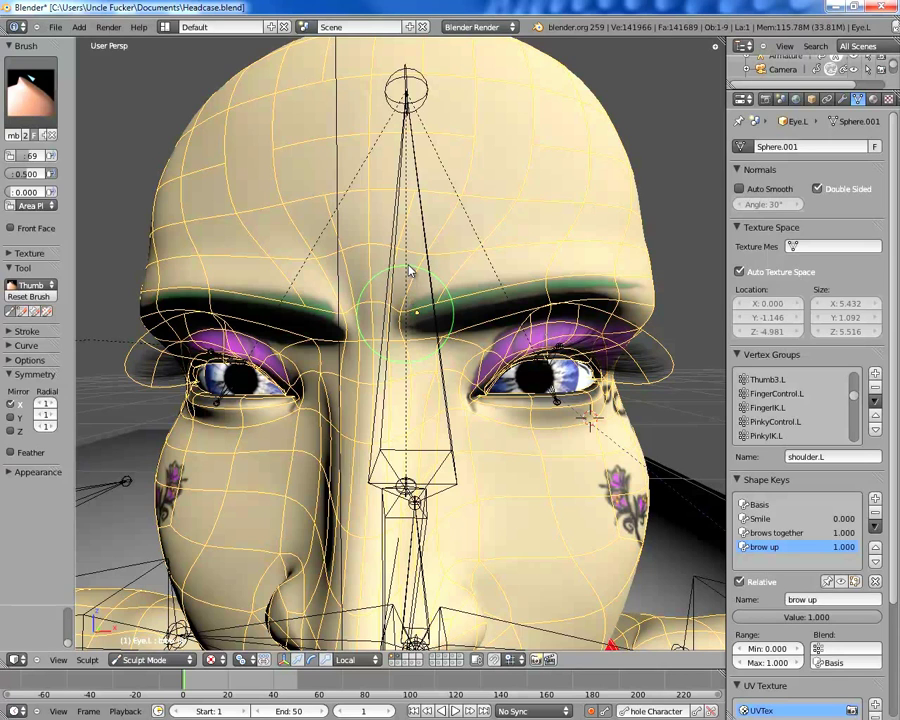
{"action": "left_click_drag", "start_coordinate": [405, 313], "coordinate": [408, 267]}
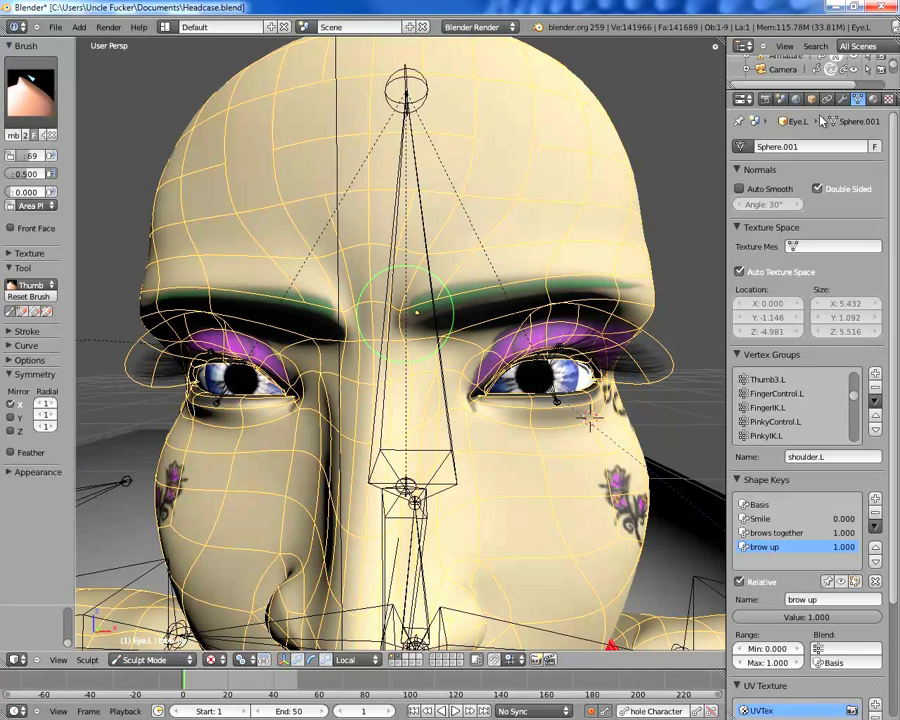
Turn off the subdivision modifier's viewport display and return to the mesh's shape key settings
{"action": "left_click", "coordinate": [842, 99]}
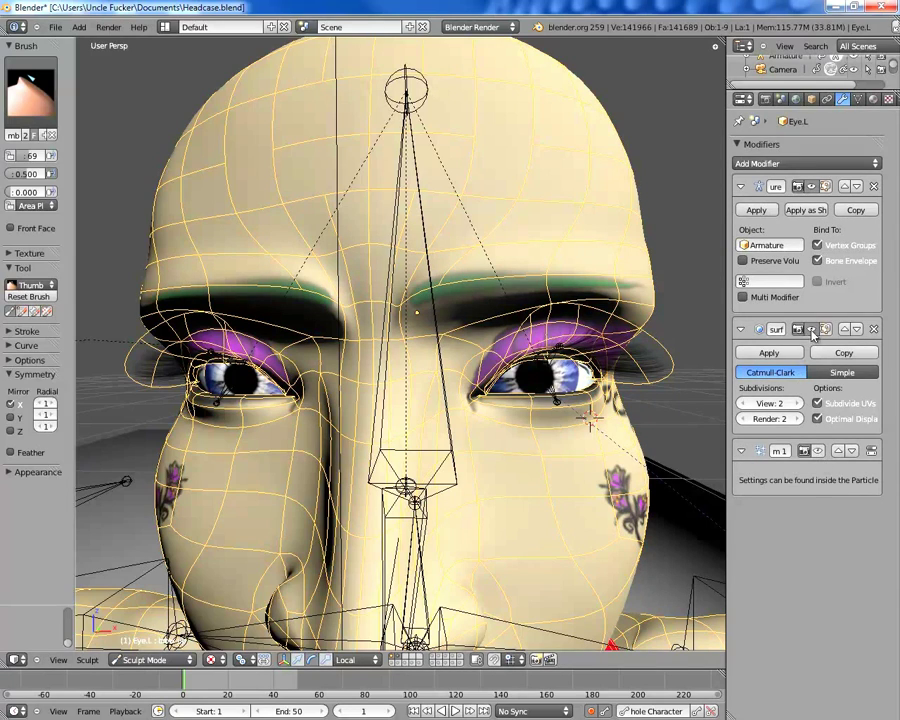
{"action": "scroll", "coordinate": [425, 348], "scroll_direction": "down", "scroll_amount": 3}
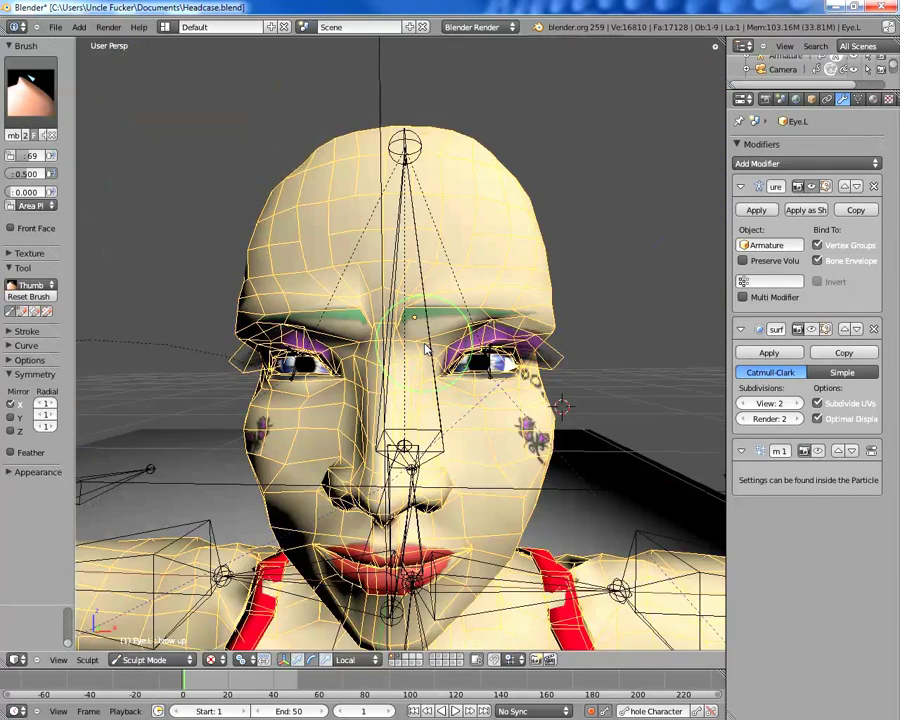
{"action": "scroll", "coordinate": [425, 348], "scroll_direction": "up", "scroll_amount": 3}
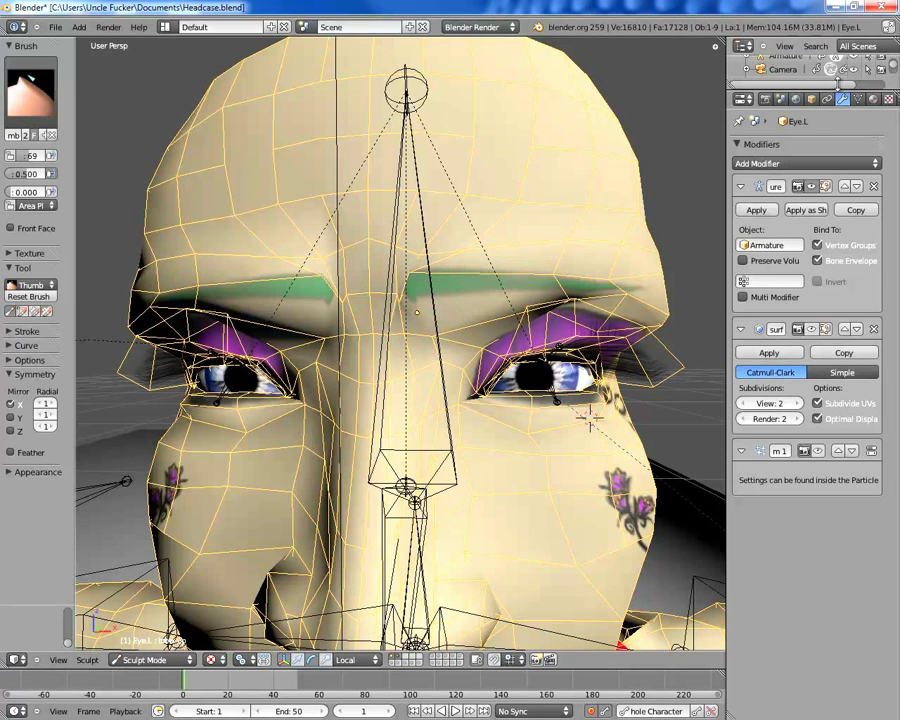
{"action": "left_click", "coordinate": [858, 100]}
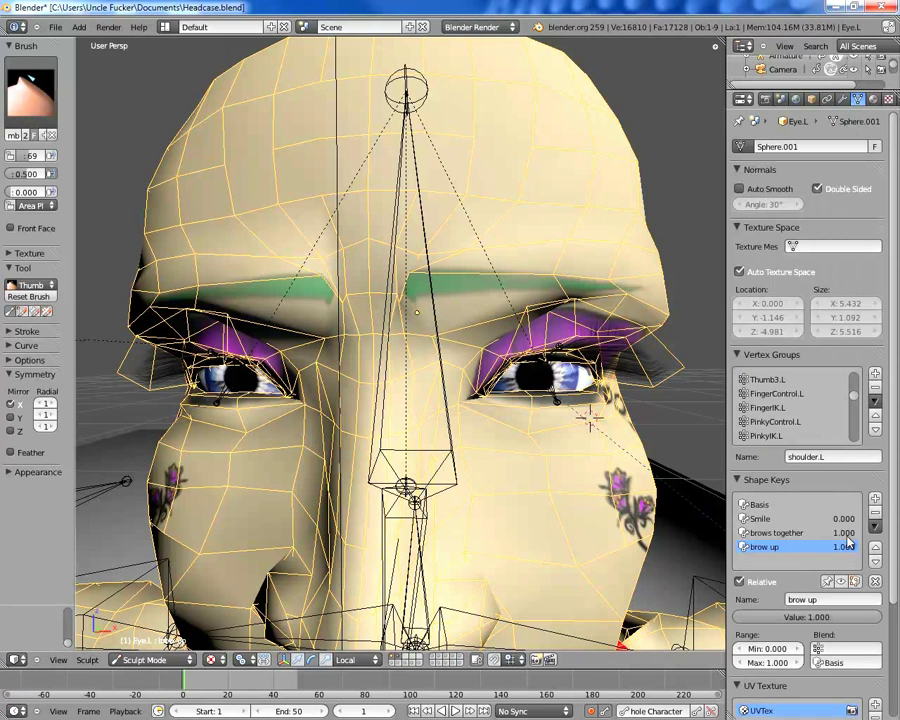
Turn the subdivision modifier's viewport display back on and switch off the mesh's wireframe overlay
{"action": "scroll", "coordinate": [460, 297], "scroll_direction": "down", "scroll_amount": 5}
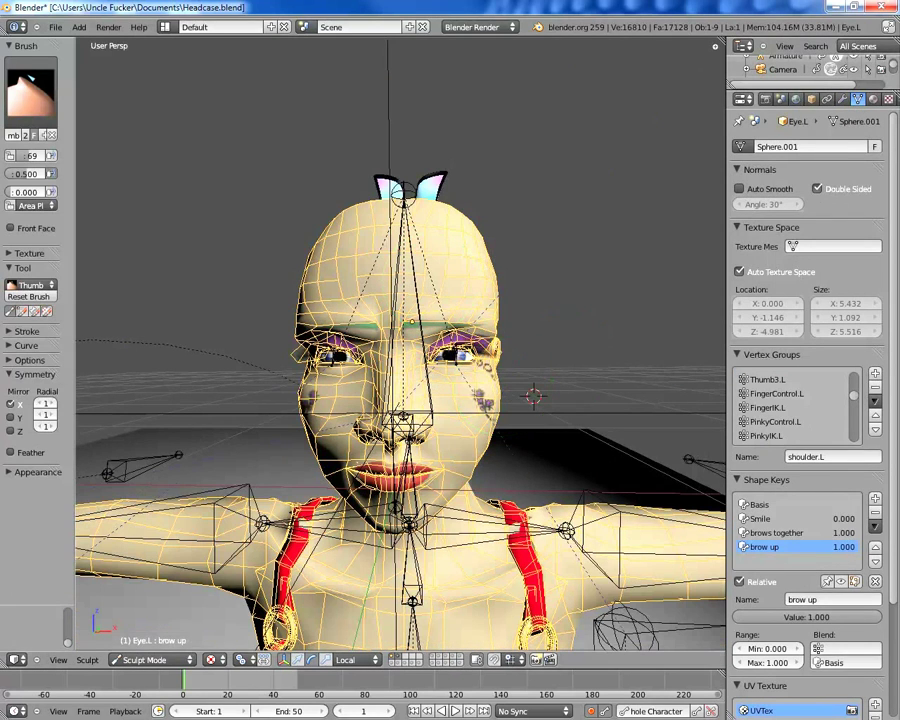
{"action": "left_click", "coordinate": [843, 99]}
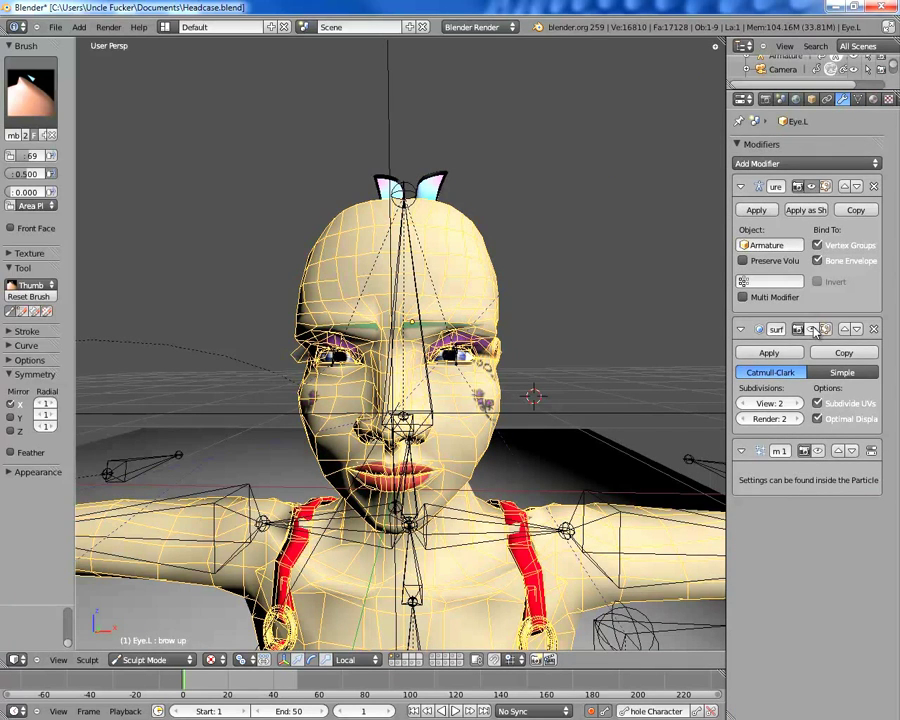
{"action": "scroll", "coordinate": [460, 343], "scroll_direction": "up", "scroll_amount": 3}
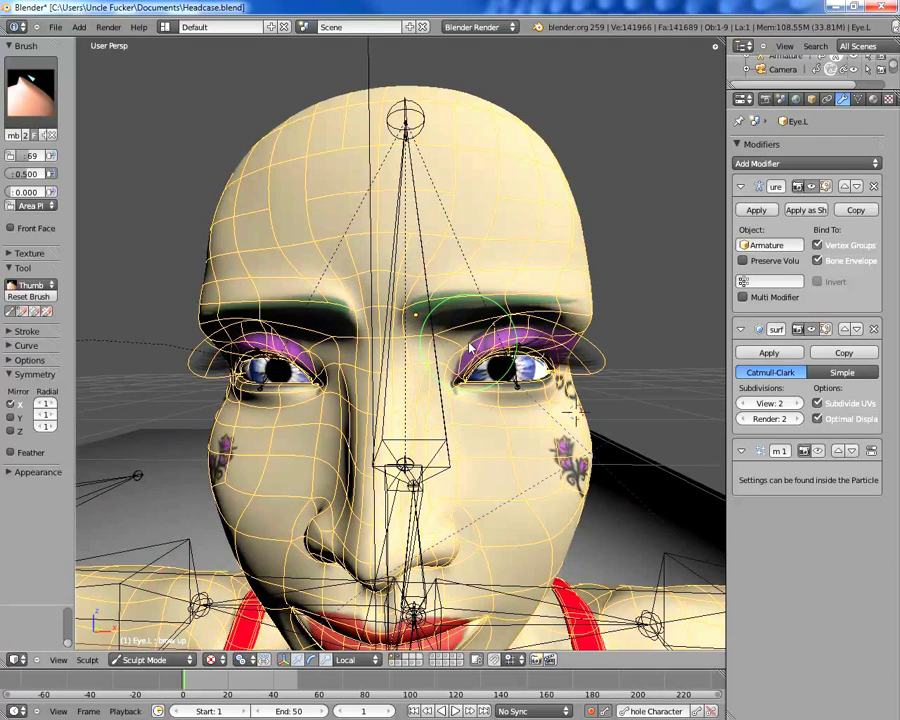
{"action": "left_click", "coordinate": [811, 99]}
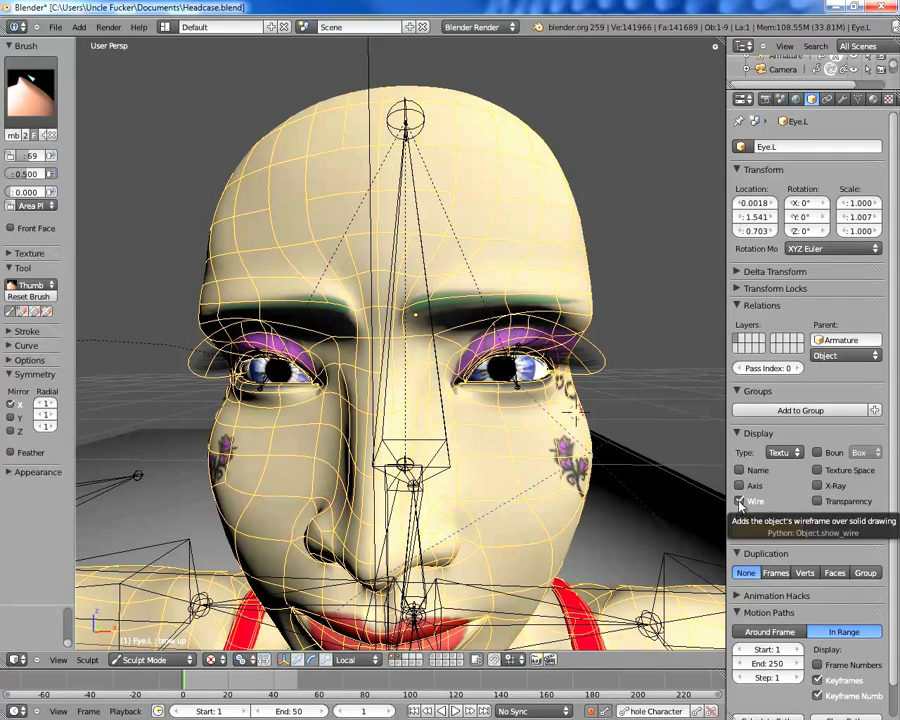
{"action": "left_click", "coordinate": [740, 502]}
{"action": "middle_click_drag", "start_coordinate": [420, 380], "coordinate": [545, 413]}
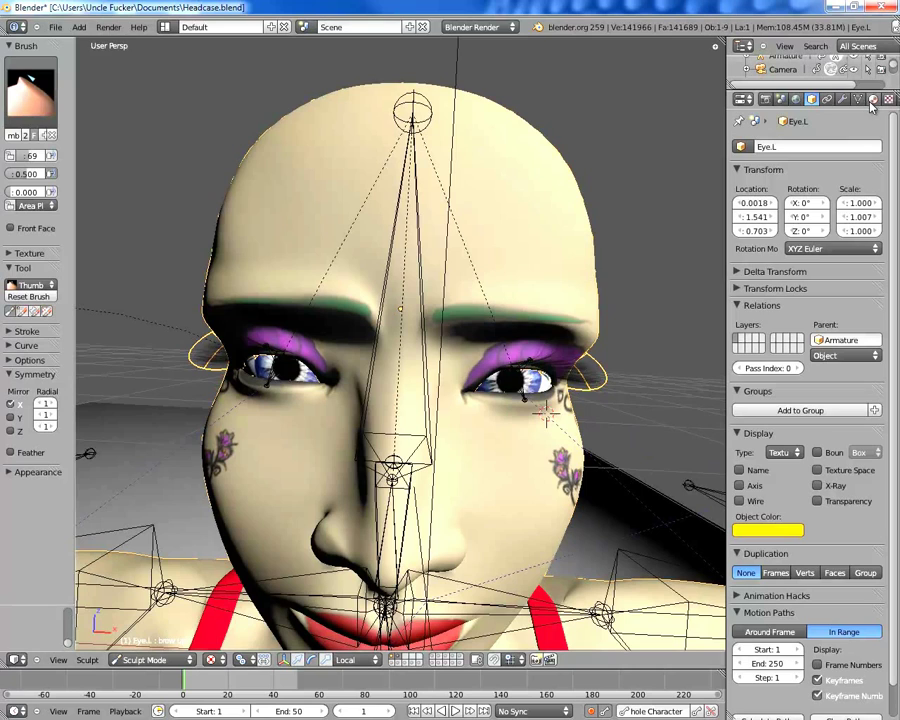
Return to the mesh's shape key settings and examine the brows and mouth from several angles
{"action": "left_click", "coordinate": [857, 99]}
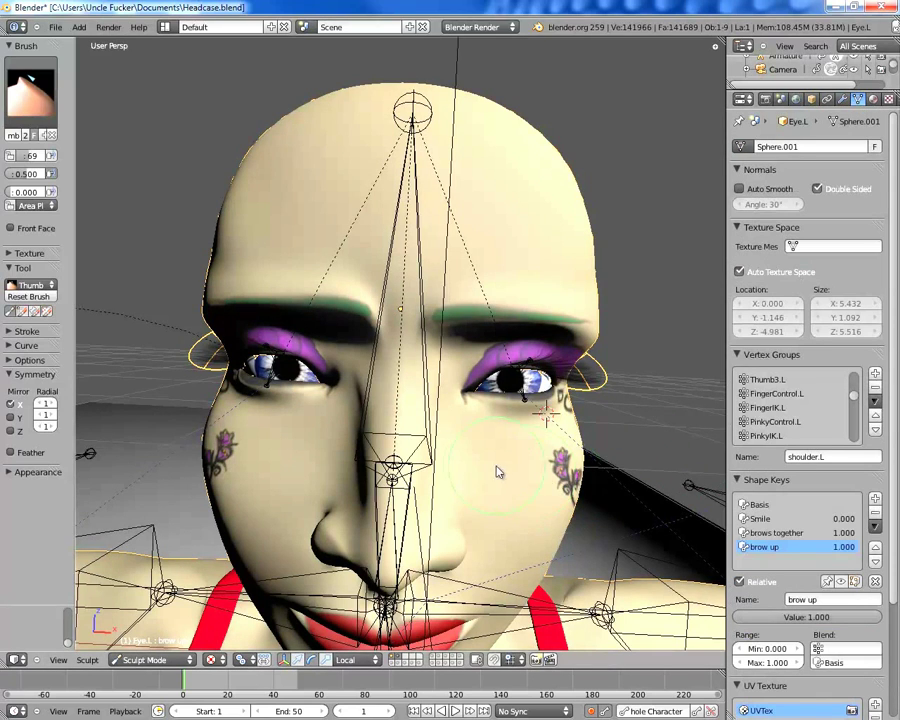
{"action": "middle_click_drag", "start_coordinate": [478, 504], "coordinate": [494, 430]}
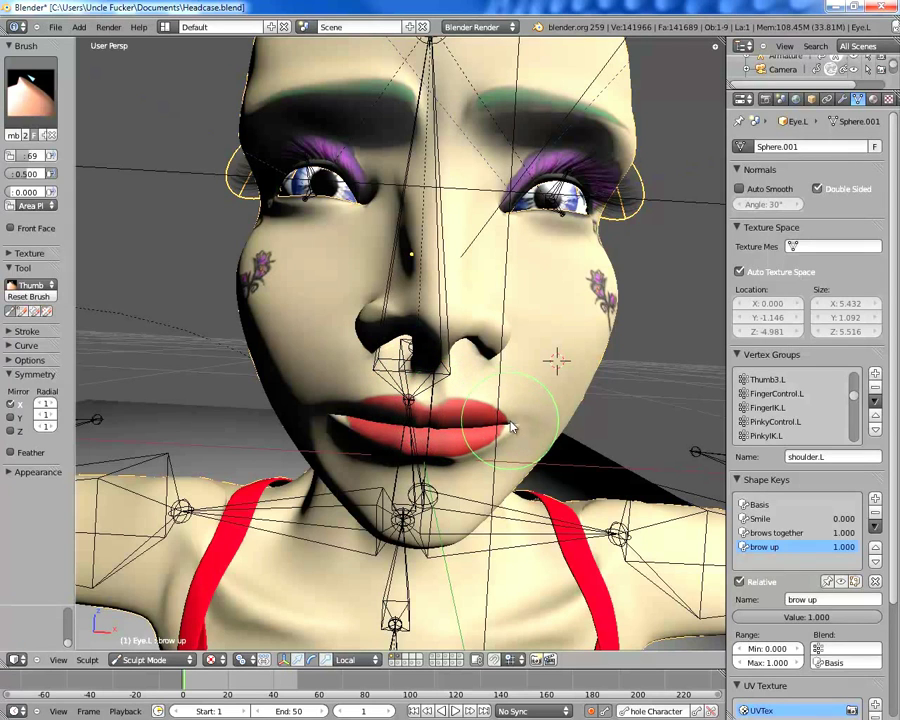
{"action": "middle_click_drag", "start_coordinate": [430, 421], "coordinate": [362, 440]}
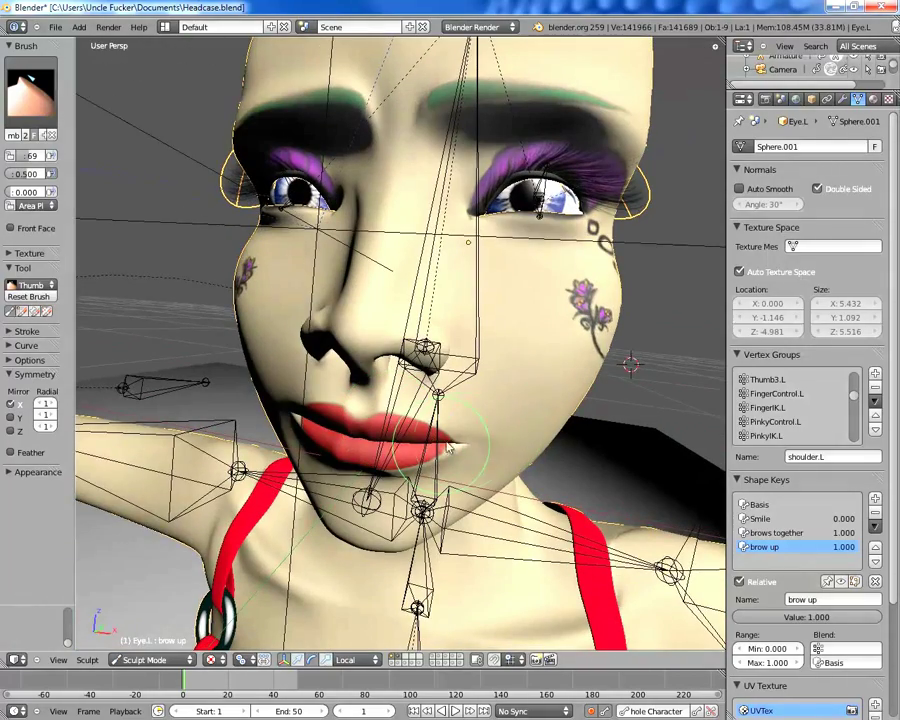
{"action": "middle_click_drag", "start_coordinate": [385, 320], "coordinate": [402, 418]}
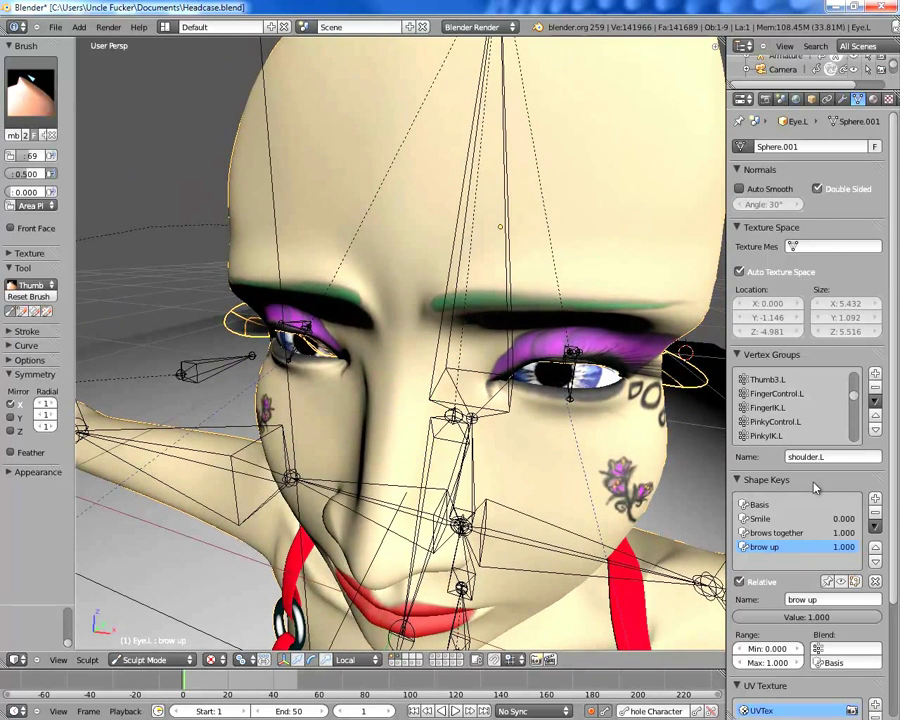
{"action": "scroll", "coordinate": [815, 487], "scroll_direction": "down", "scroll_amount": 3}
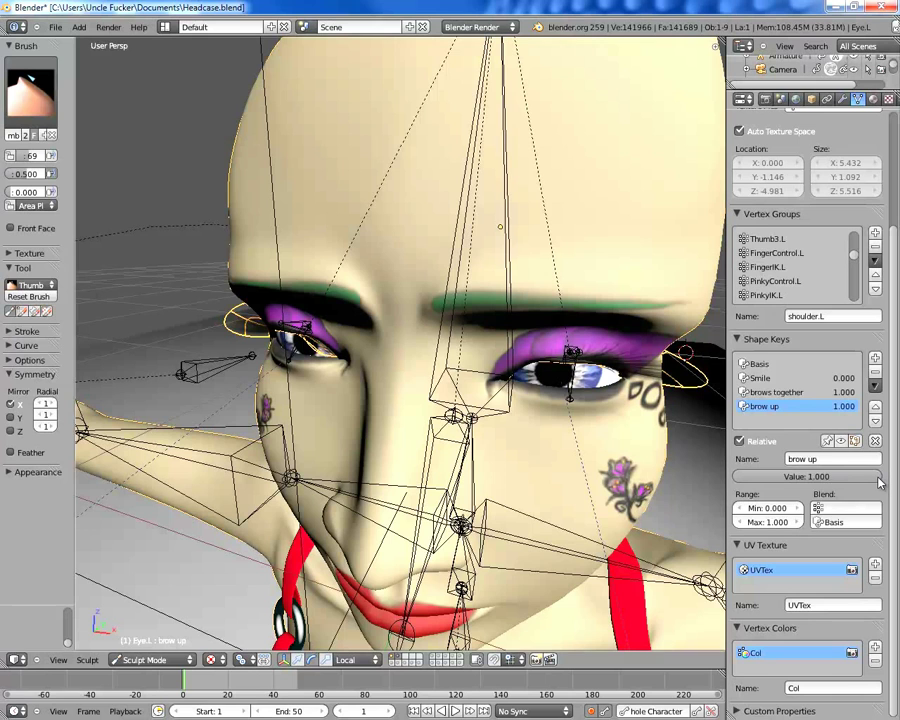
{"action": "middle_click_drag", "start_coordinate": [350, 265], "coordinate": [376, 259]}
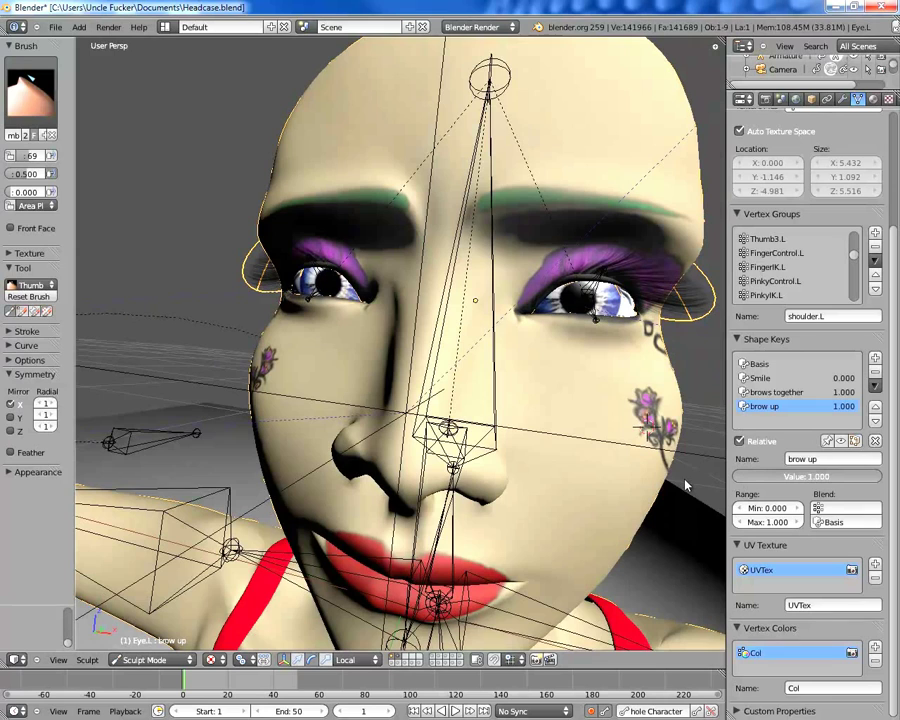
Test the "brow up" shape key by setting its value to 0 and back to 1
{"action": "left_click_drag", "start_coordinate": [685, 485], "coordinate": [685, 485]}
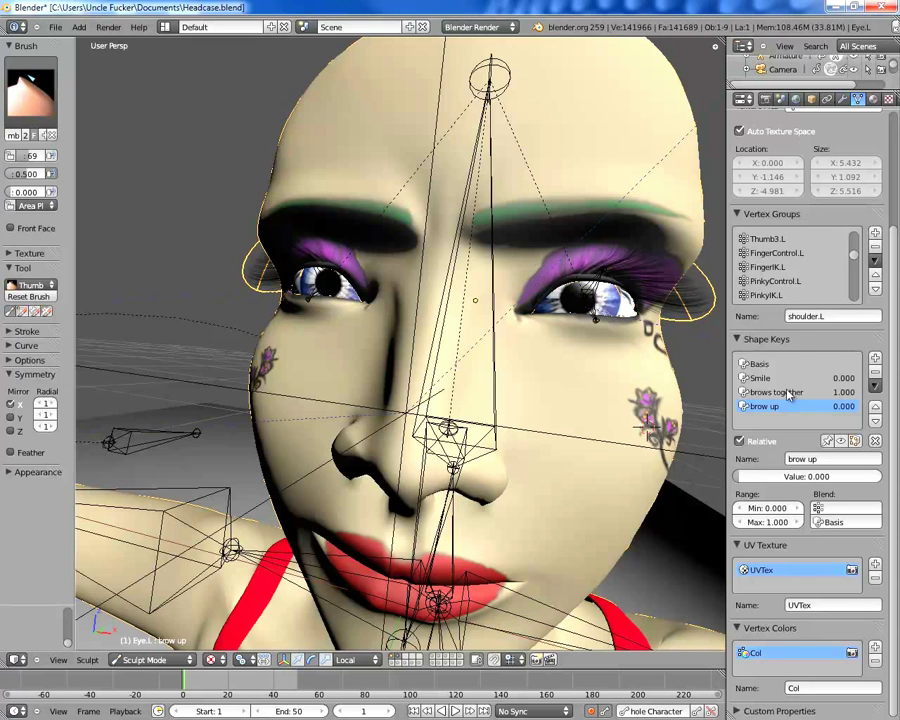
{"action": "left_click", "coordinate": [816, 476]}
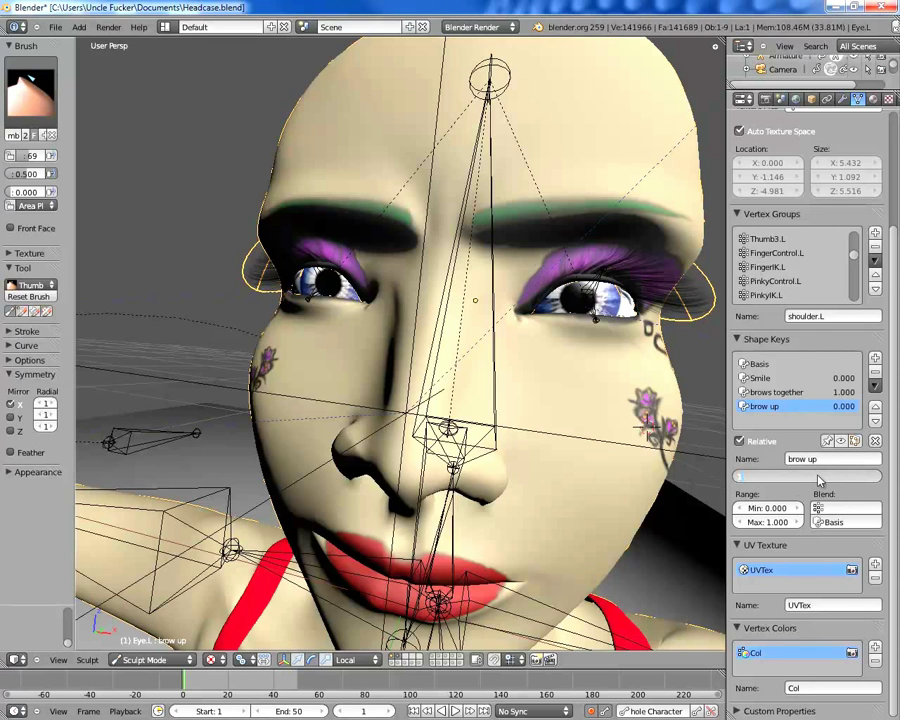
{"action": "type", "text": "1"}
{"action": "key", "text": "Return"}
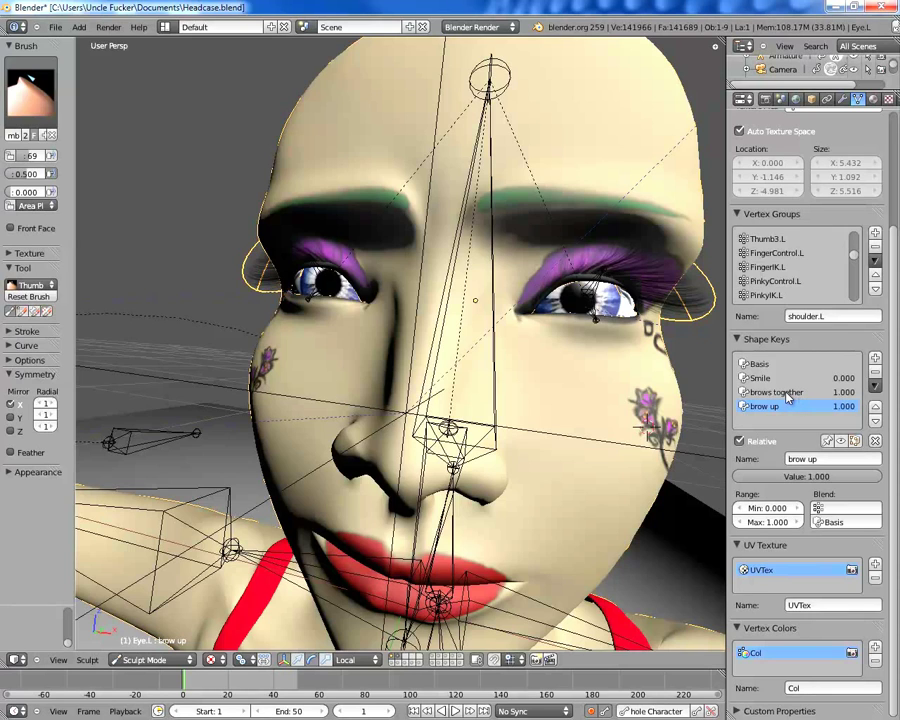
Set the "brows together" shape key's value to 0 and check the raised brows from the other side
{"action": "left_click", "coordinate": [788, 395]}
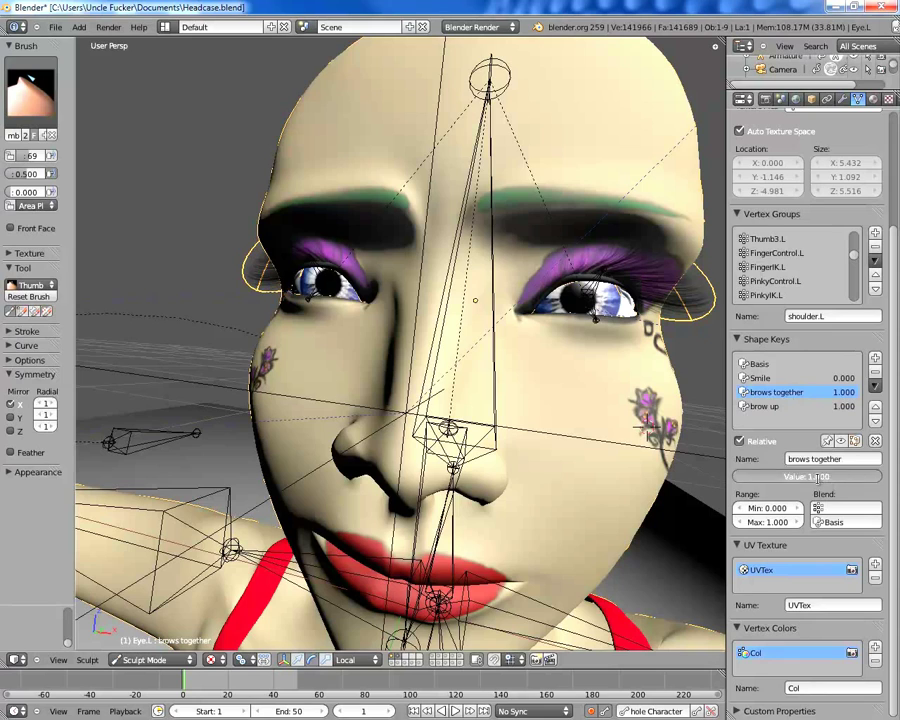
{"action": "left_click", "coordinate": [824, 479]}
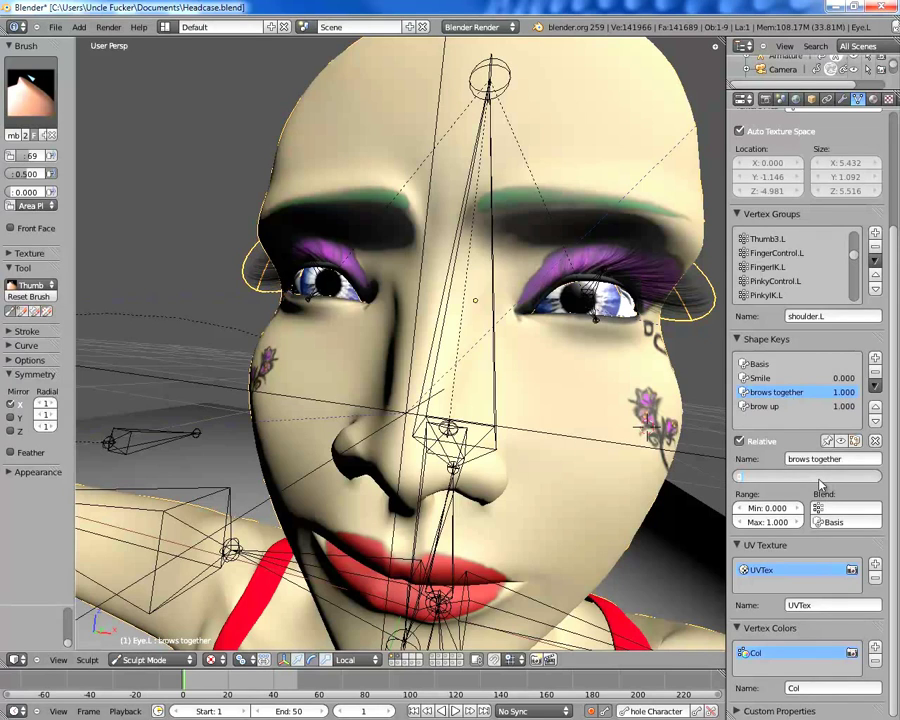
{"action": "type", "text": "0"}
{"action": "key", "text": "Return"}
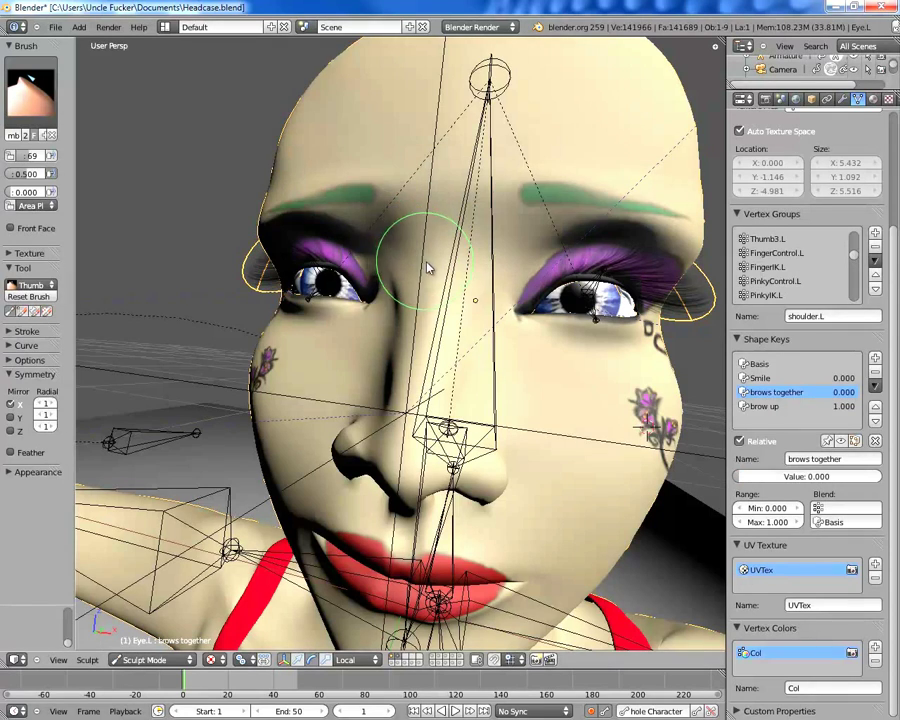
{"action": "scroll", "coordinate": [300, 184], "scroll_direction": "down", "scroll_amount": 3}
{"action": "middle_click_drag", "start_coordinate": [500, 365], "coordinate": [330, 400]}
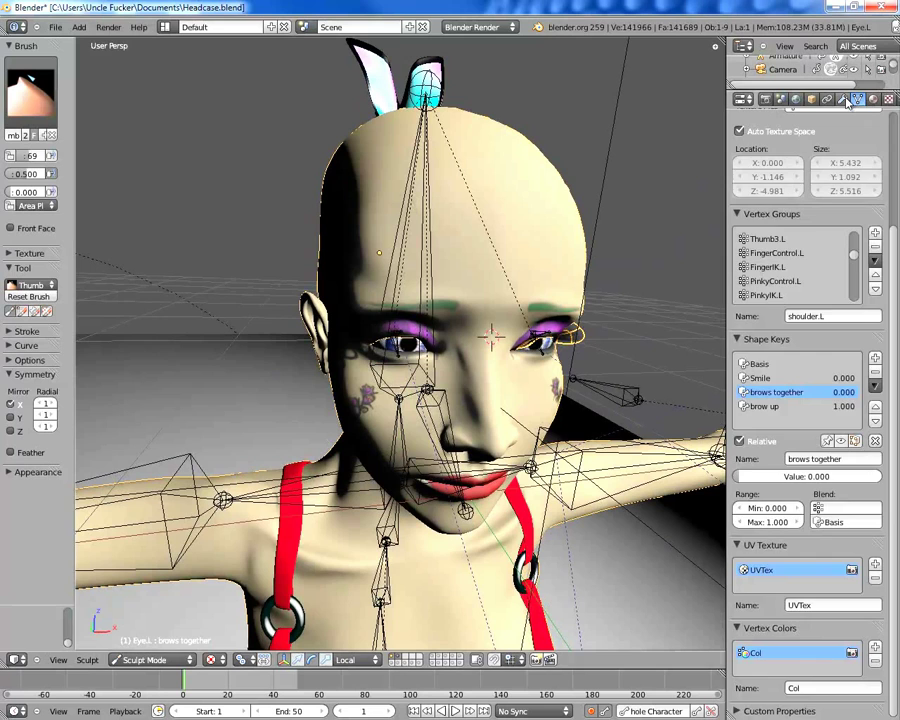
Turn on the viewport display of the hair particle system and view the character's face from the front
{"action": "left_click", "coordinate": [843, 99]}
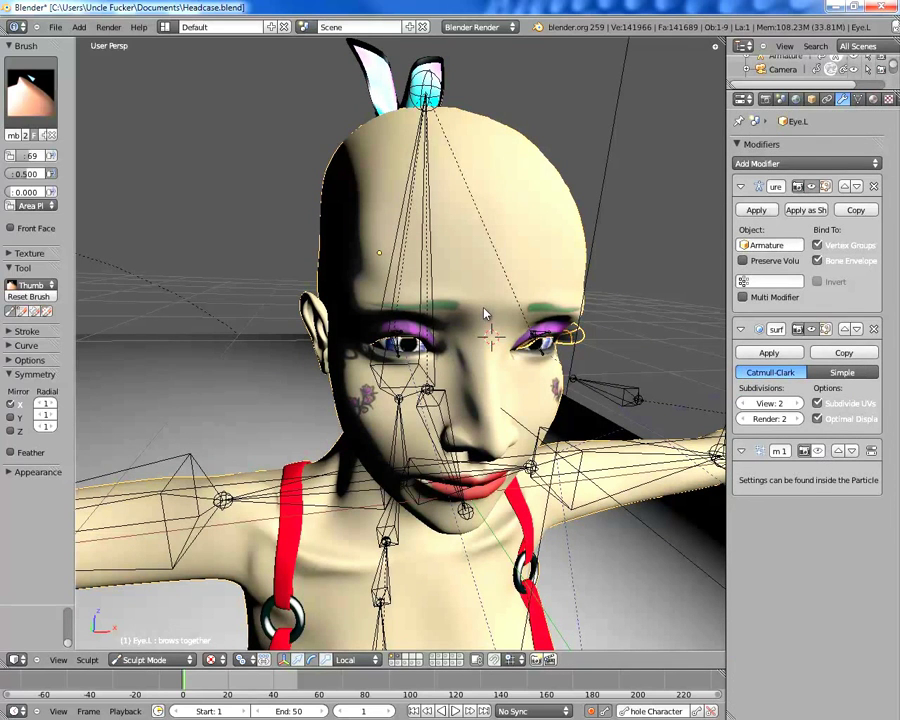
{"action": "middle_click_drag", "start_coordinate": [569, 372], "coordinate": [492, 322]}
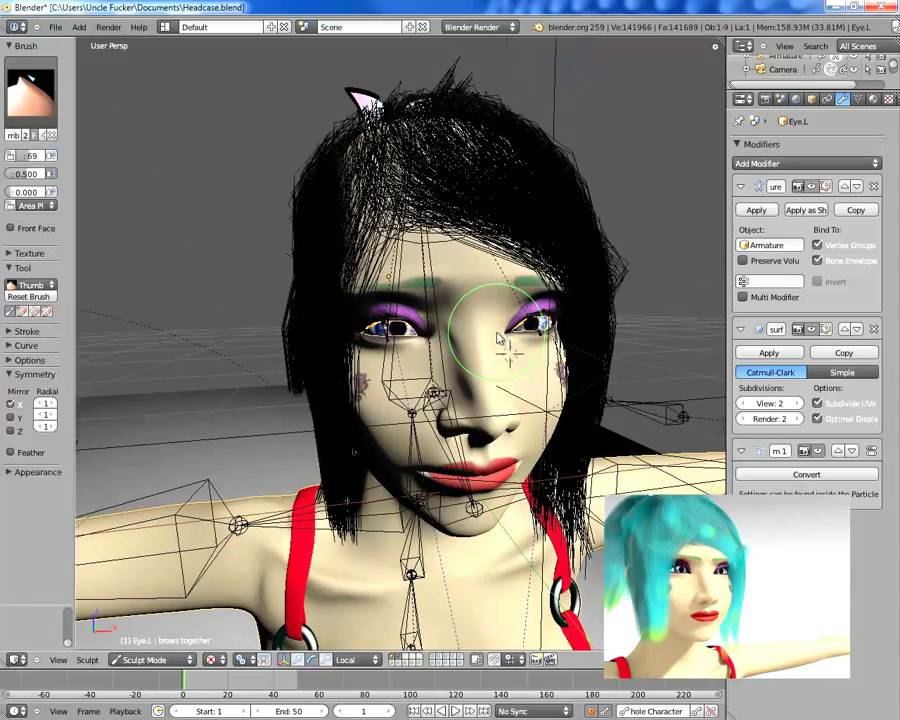
{"action": "scroll", "coordinate": [402, 346], "scroll_direction": "down", "scroll_amount": 5}
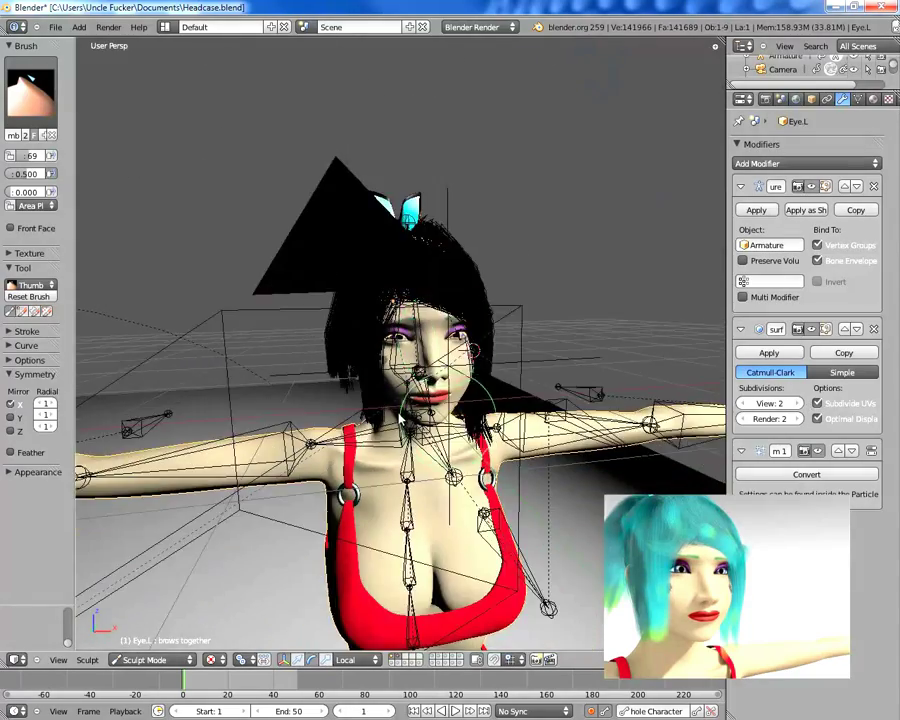
{"action": "mouse_move", "coordinate": [438, 383]}
{"action": "middle_mouse_down"}
{"action": "mouse_move", "coordinate": [407, 319]}
{"action": "mouse_move", "coordinate": [430, 400]}
{"action": "mouse_move", "coordinate": [440, 350]}
{"action": "mouse_move", "coordinate": [450, 379]}
{"action": "middle_mouse_up"}
{"action": "scroll", "coordinate": [430, 402], "scroll_direction": "up", "scroll_amount": 4}
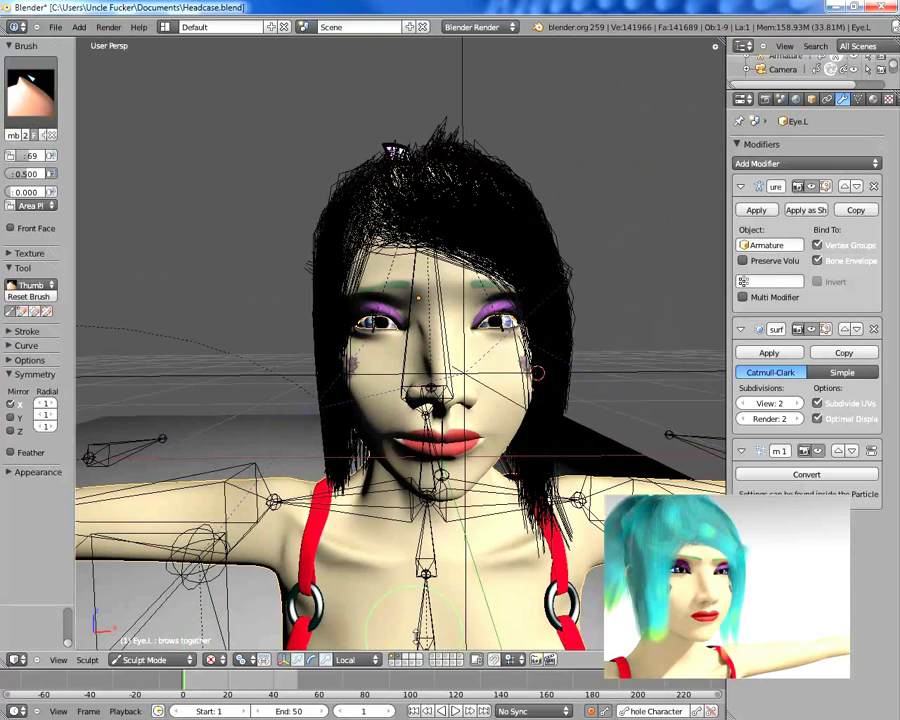